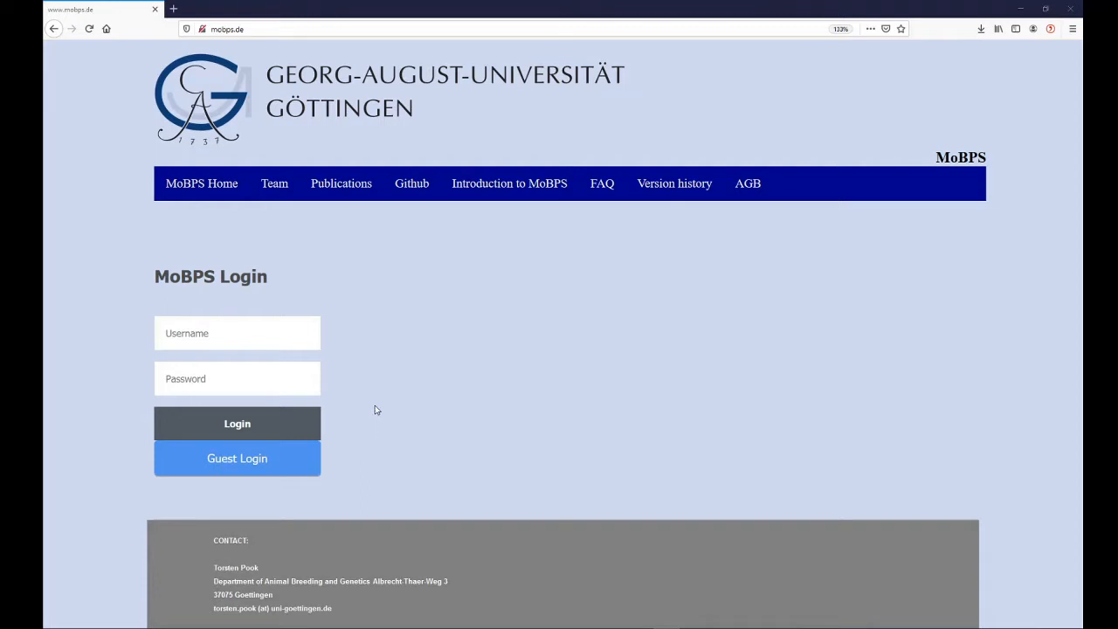
Log in to MoBPS with the account username and password
left_click(282, 332)
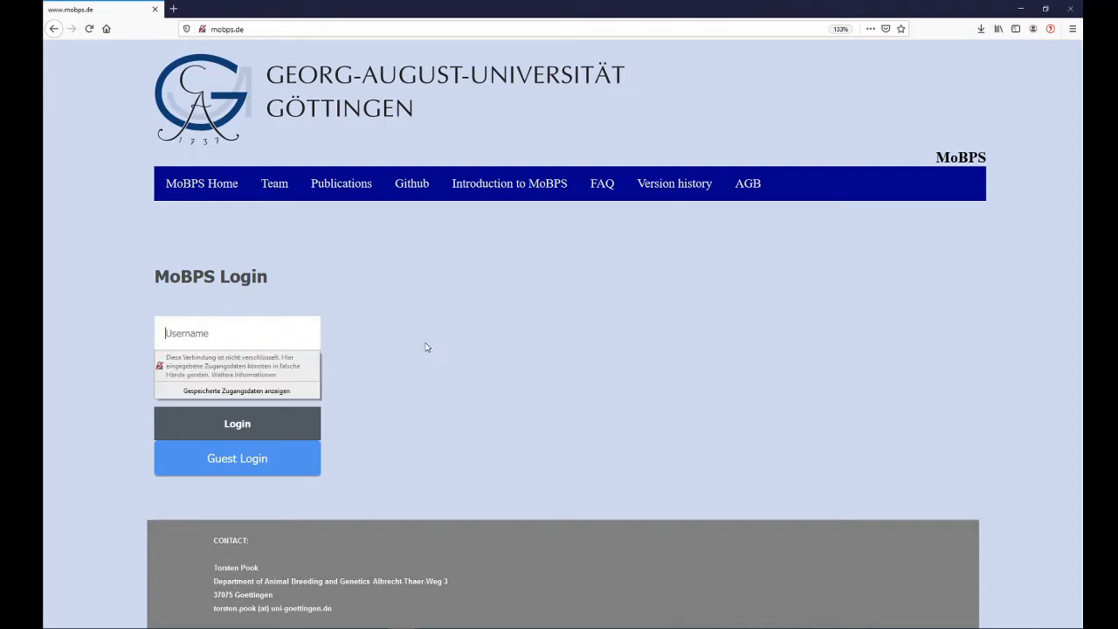
type("Torsten")
key("Tab")
type("••")
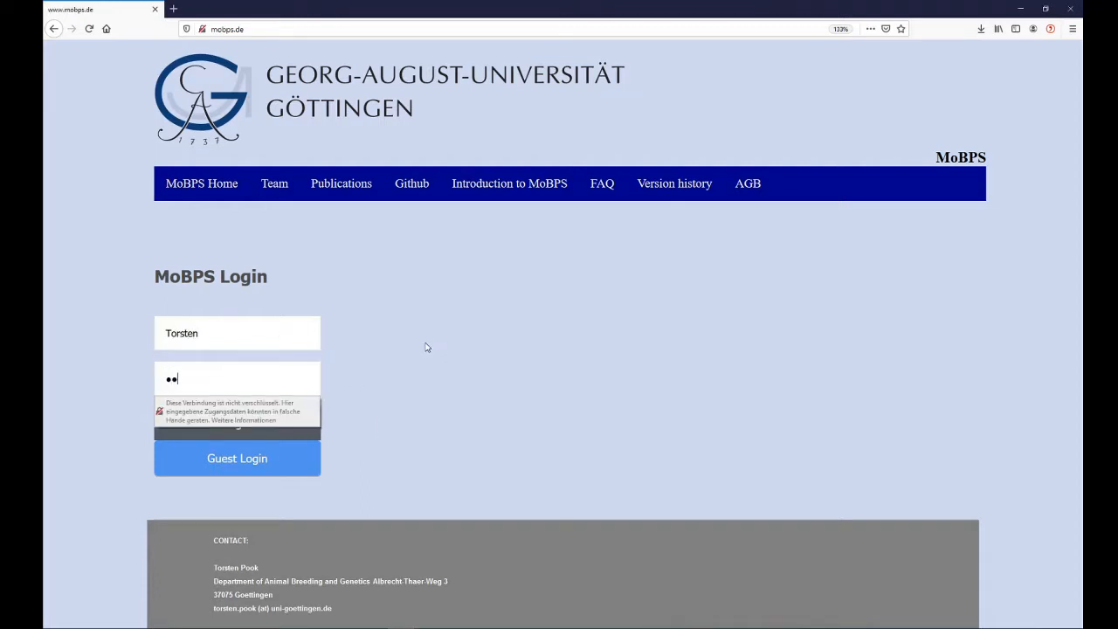
type("••")
left_click(291, 438)
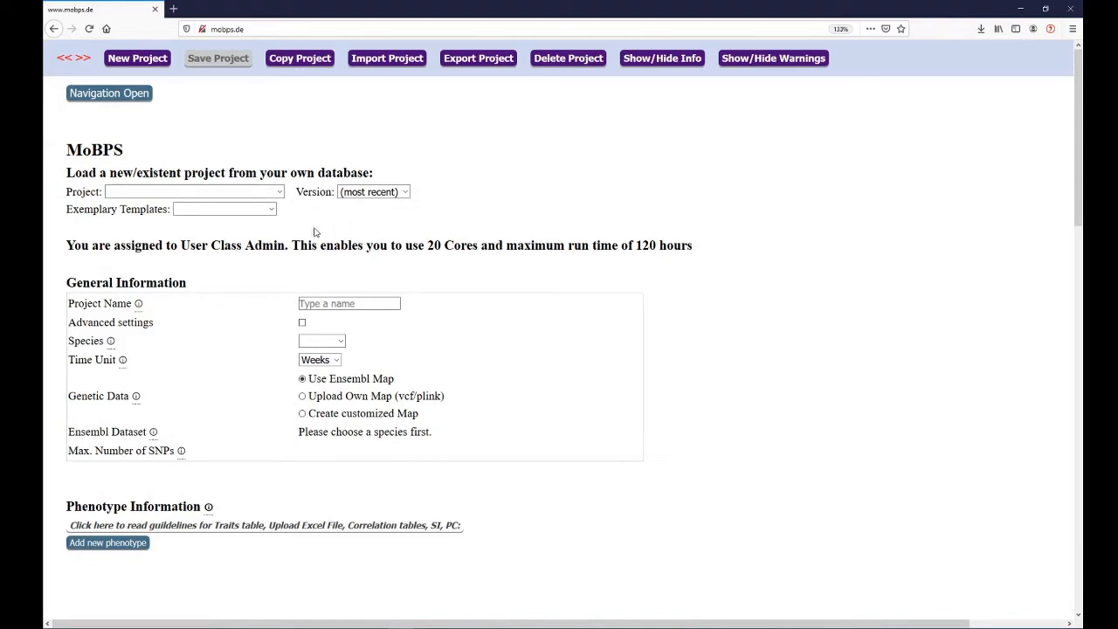
Load the exemplary template Cattle_Traits_Empty and rename the project as Cattle Breeding
left_click(211, 214)
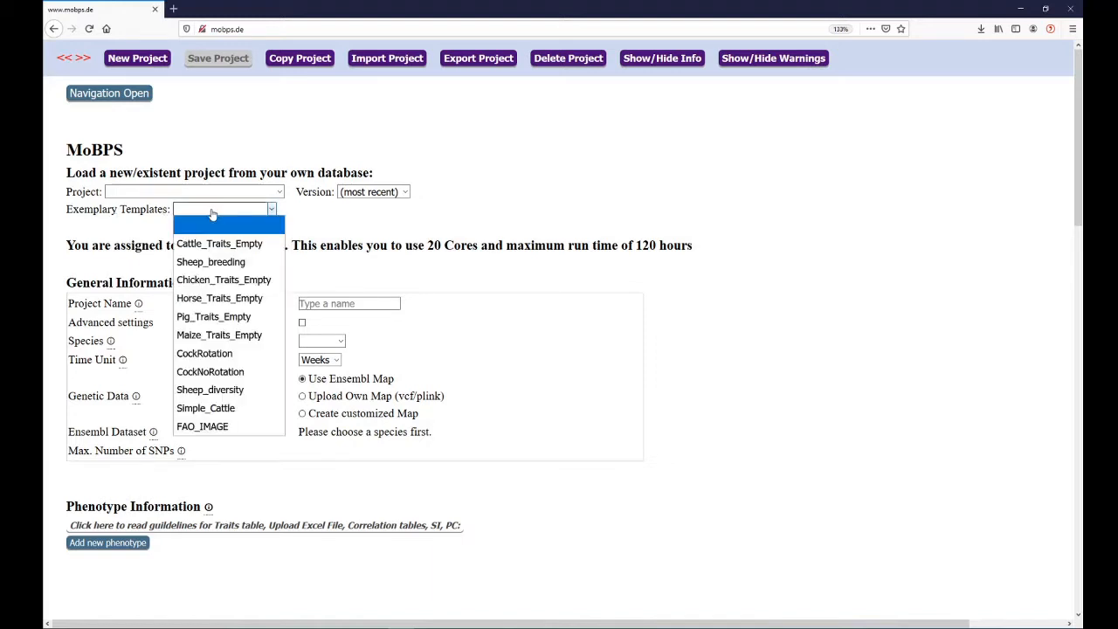
left_click(246, 244)
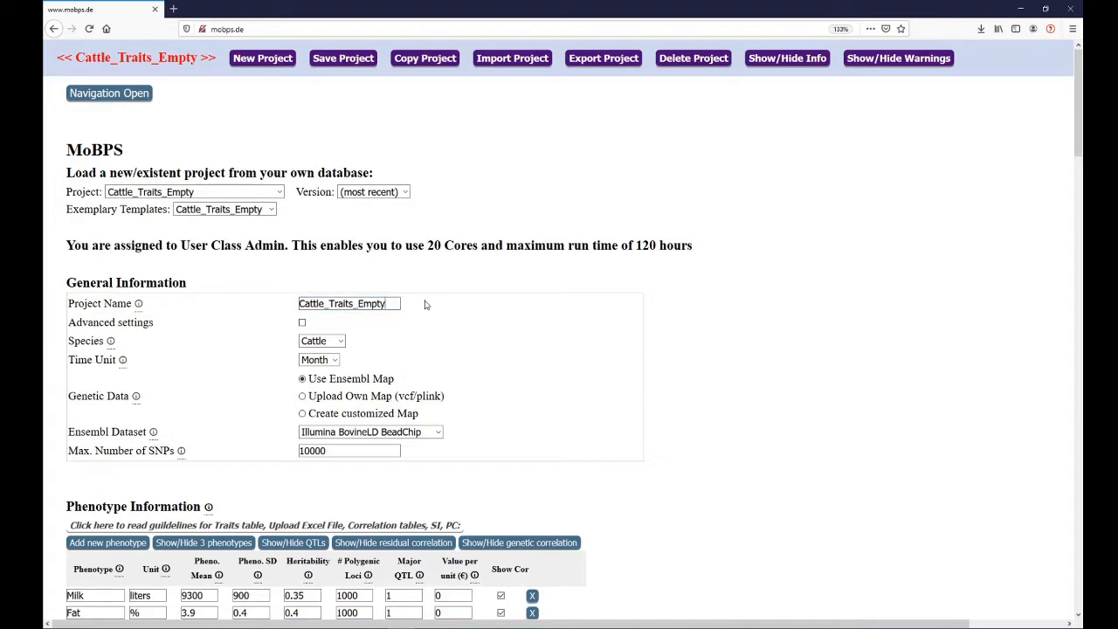
key("BackSpace")
key("BackSpace")
key("BackSpace")
key("BackSpace")
key("BackSpace")
key("BackSpace")
key("BackSpace")
key("BackSpace")
key("BackSpace")
key("BackSpace")
key("BackSpace")
key("BackSpace")
key("BackSpace")
key("BackSpace")
key("BackSpace")
key("BackSpace")
key("BackSpace")
key("BackSpace")
key("BackSpace")
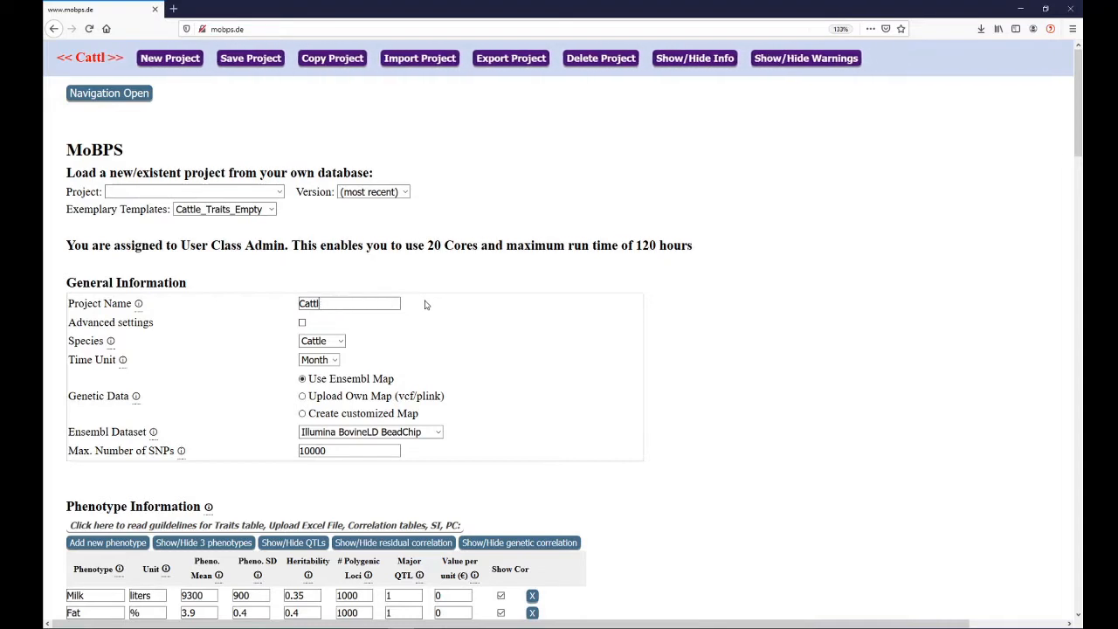
type("Cattle")
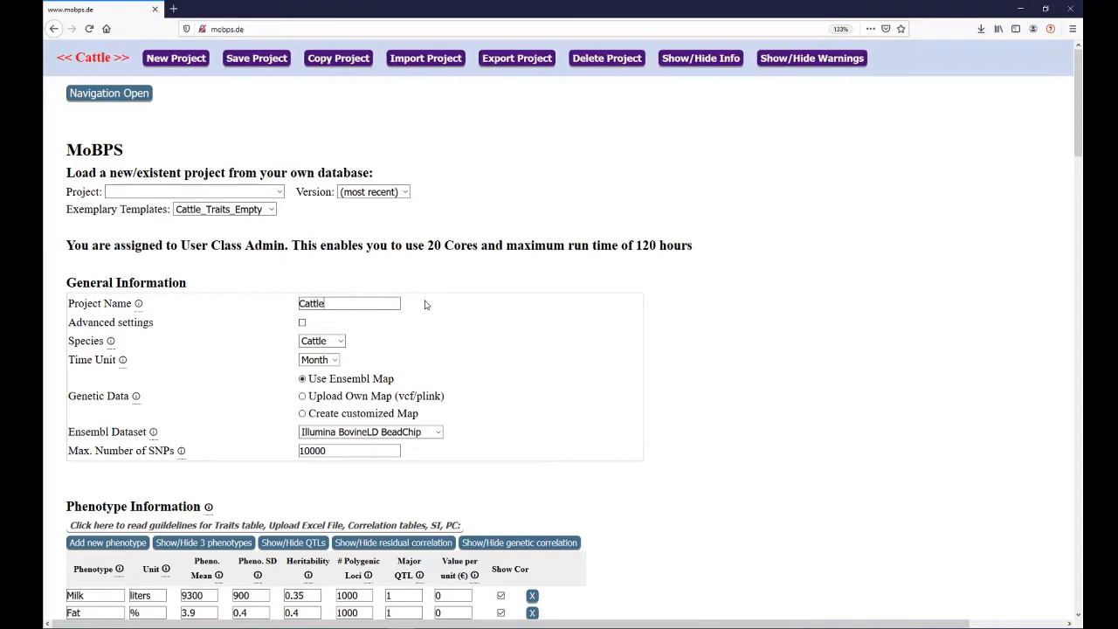
type(" Breeding")
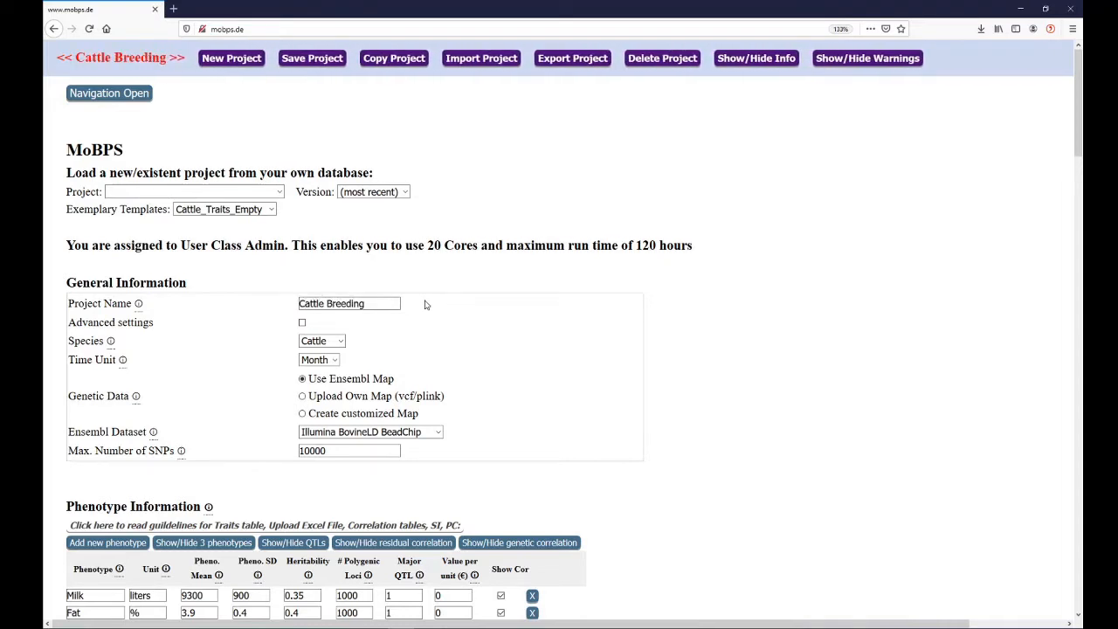
Examine the advanced settings options, then review the phenotype, QTL and residual and genetic correlation tables
left_click(302, 323)
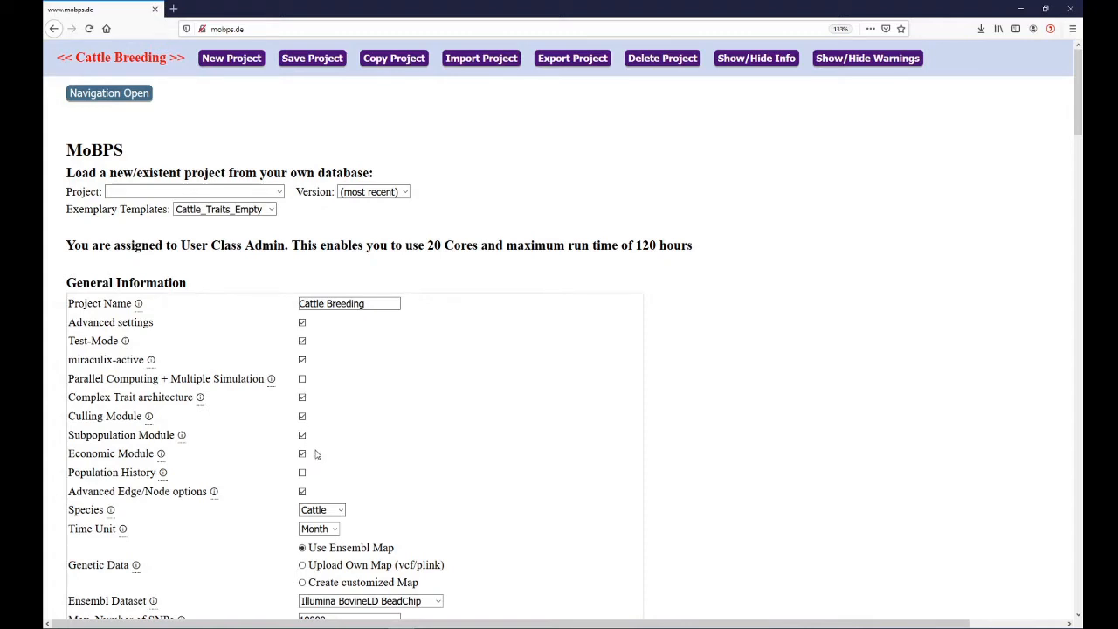
left_click(303, 323)
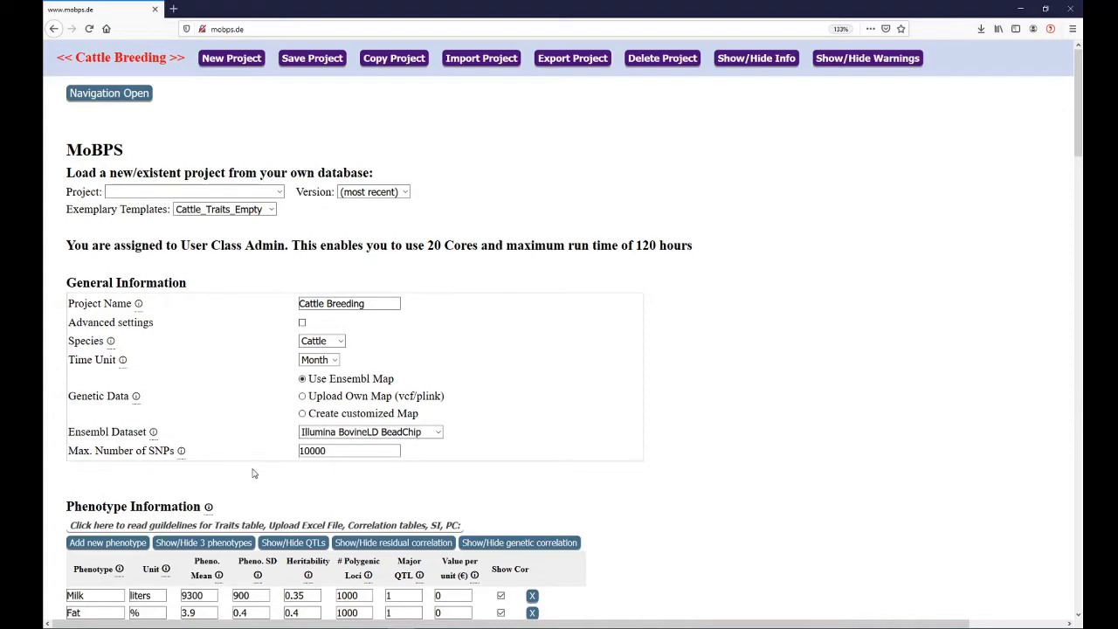
scroll(260, 482, "down", 2)
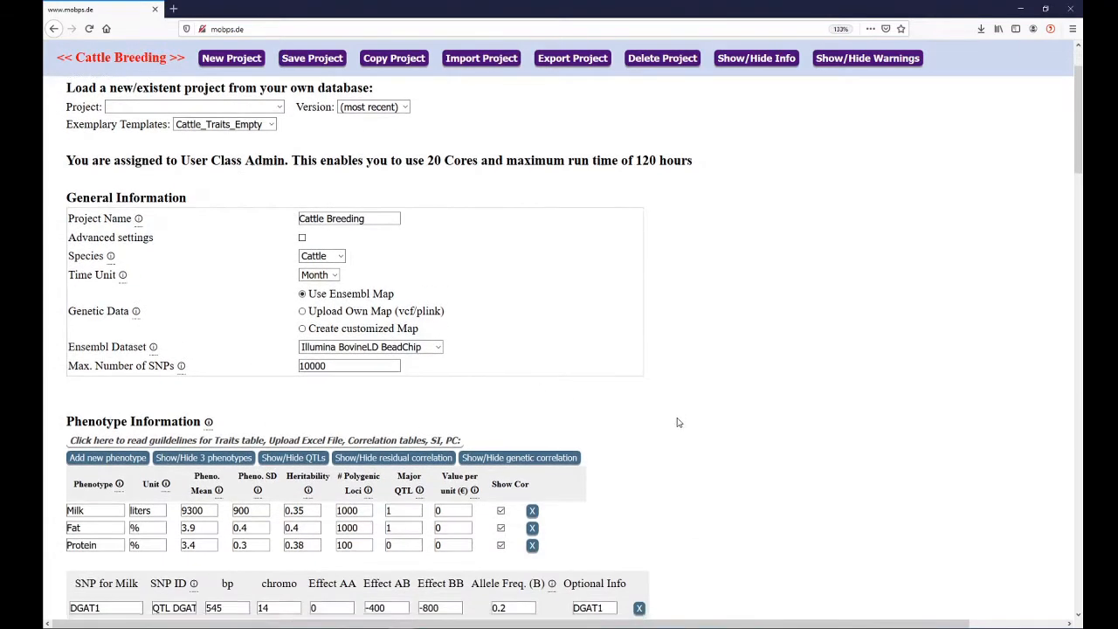
scroll(675, 423, "down", 3)
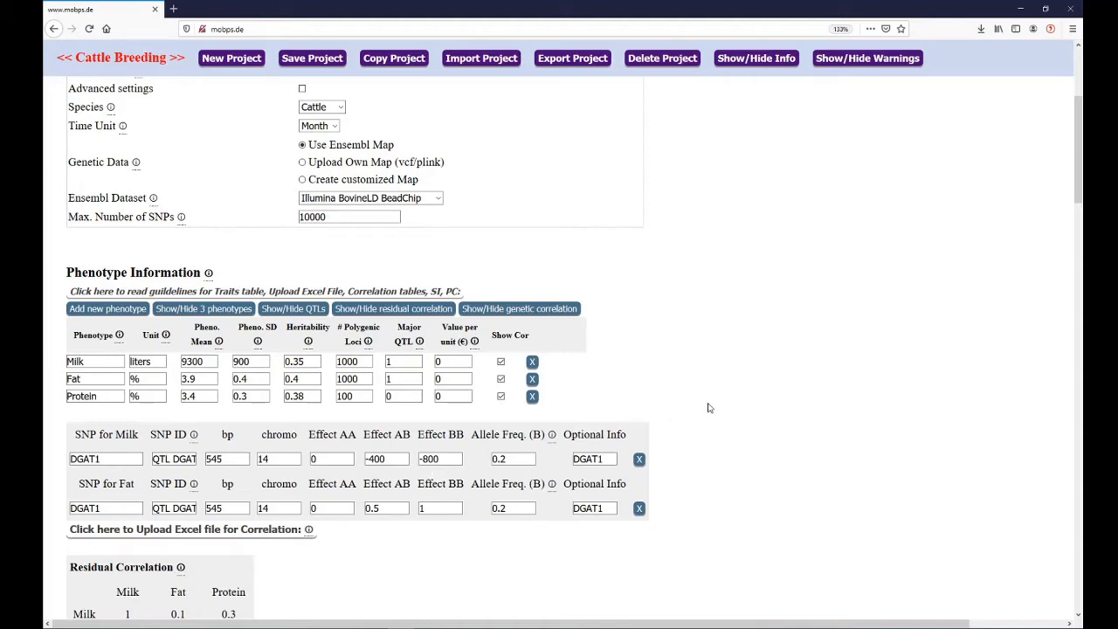
scroll(707, 407, "down", 4)
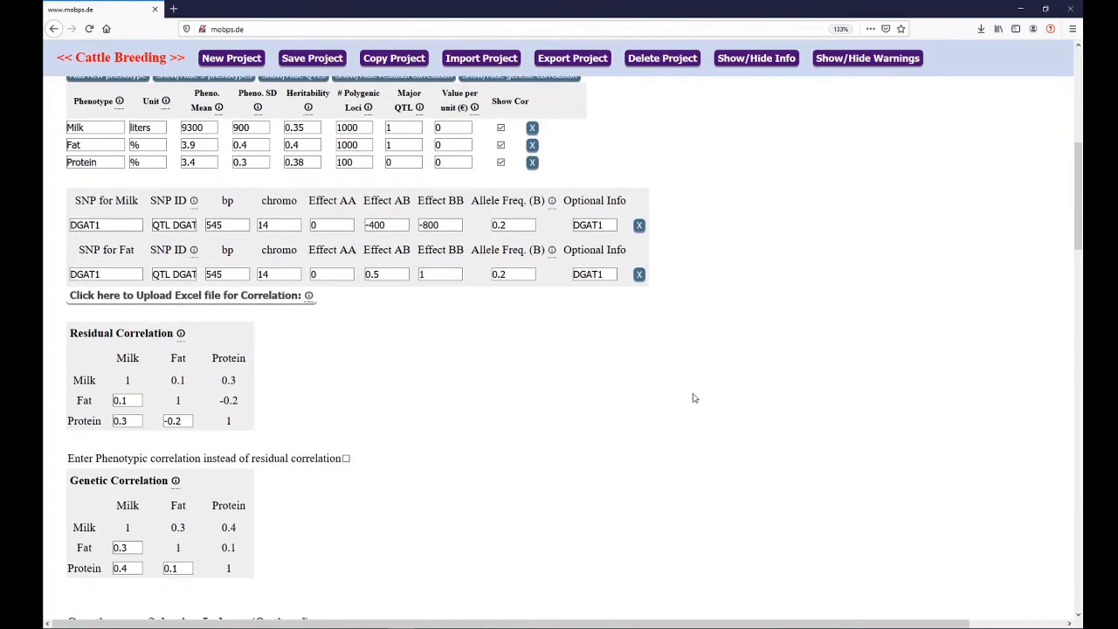
scroll(679, 393, "down", 1)
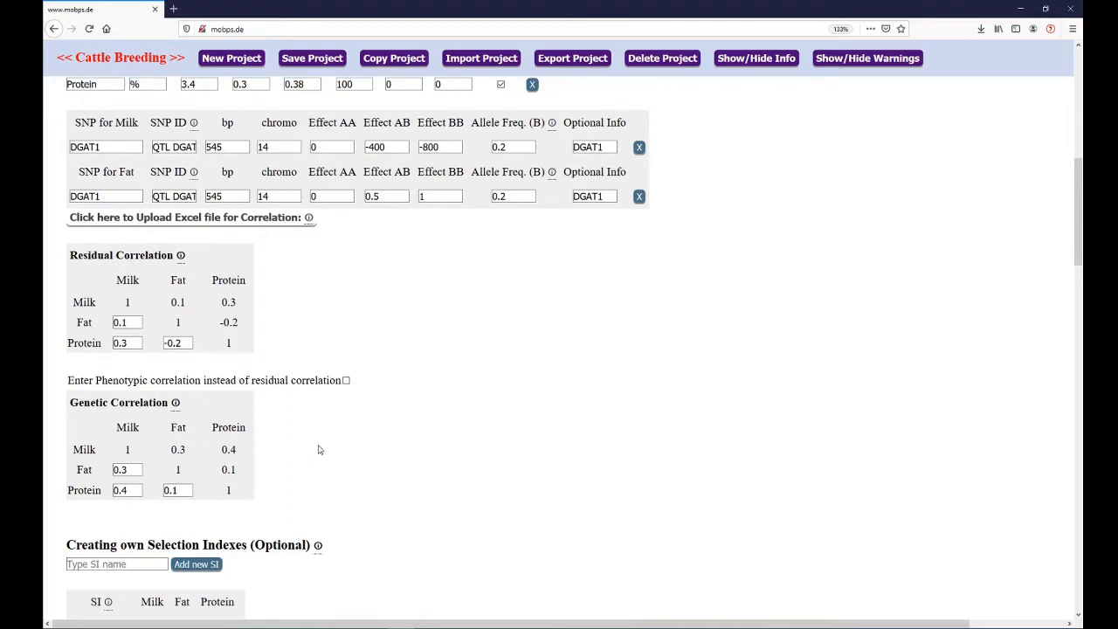
scroll(341, 443, "down", 1)
scroll(341, 443, "down", 5)
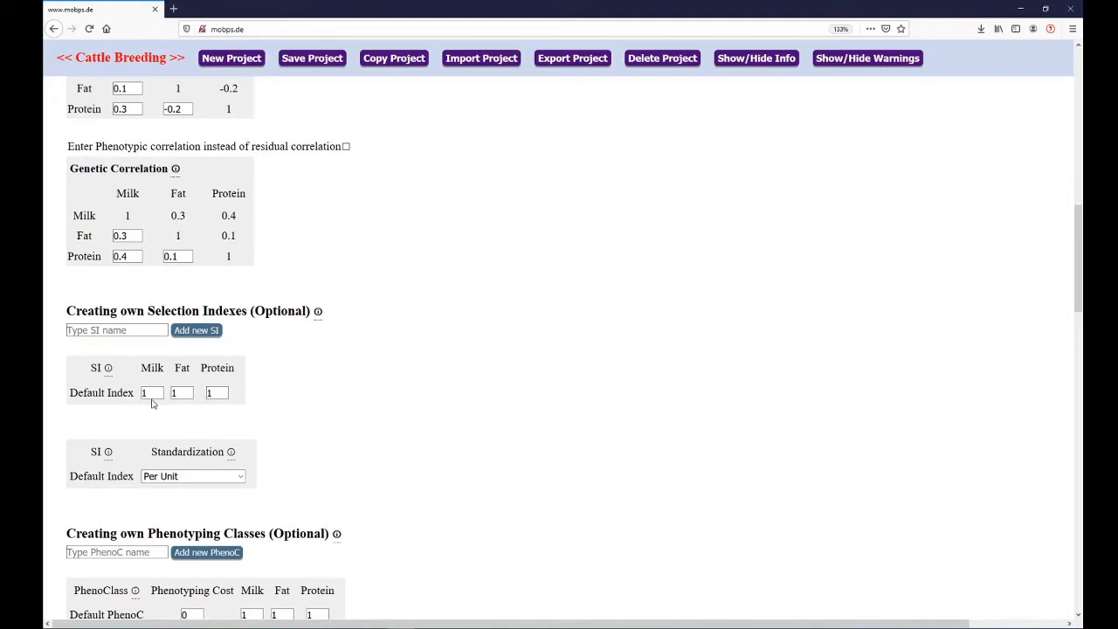
Add a selection index named Focus Milk and set its Milk weight to 3
left_click(218, 394)
left_click(133, 336)
type("Focus Milk")
left_click(200, 333)
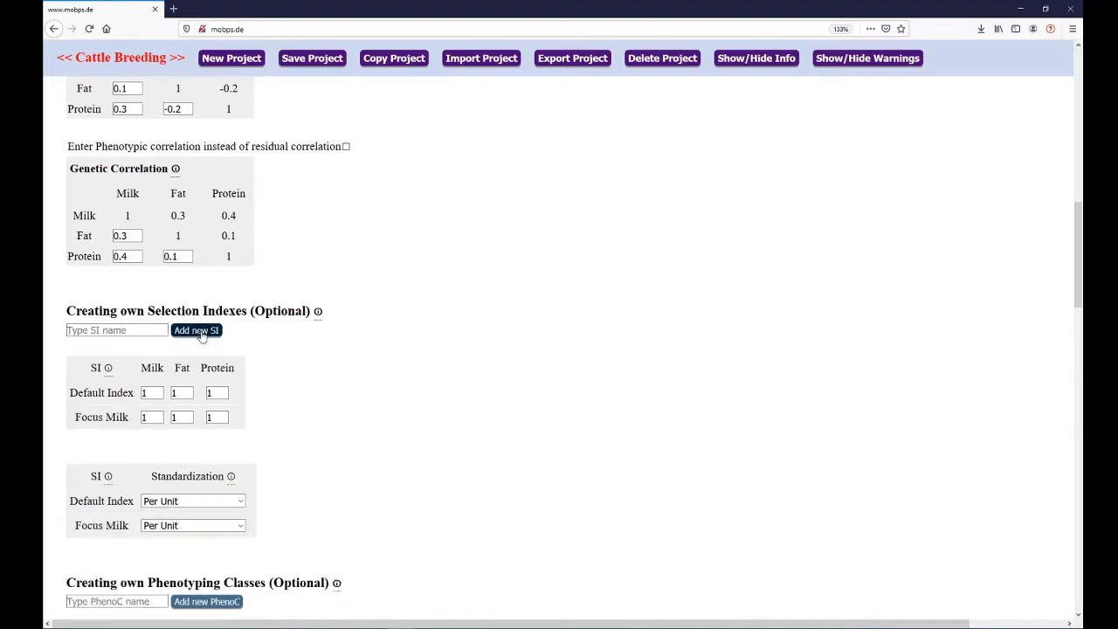
left_click(149, 417)
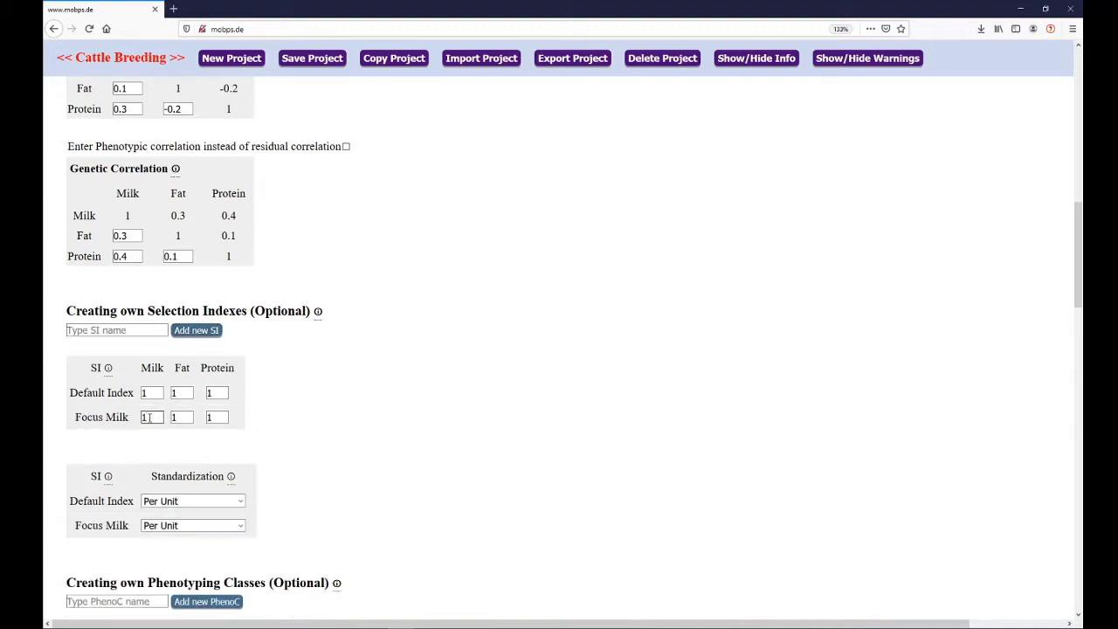
double_click(149, 417)
type("3")
left_click(210, 420)
Set the standardization of both the Default Index and Focus Milk to Per Breeding Value SD
scroll(309, 422, "down", 2)
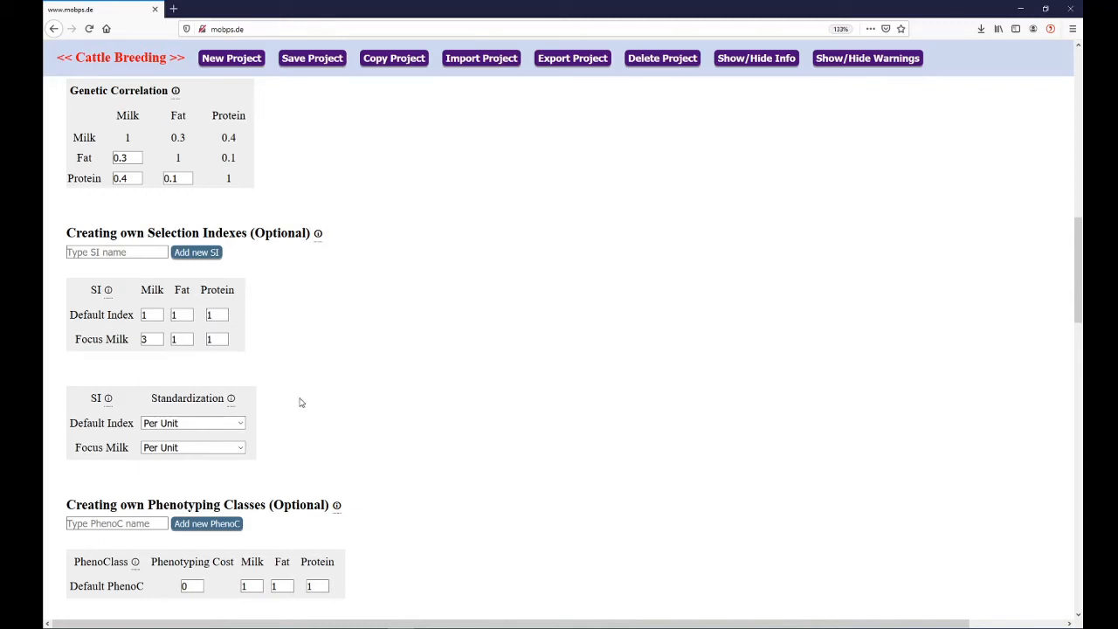
left_click(242, 424)
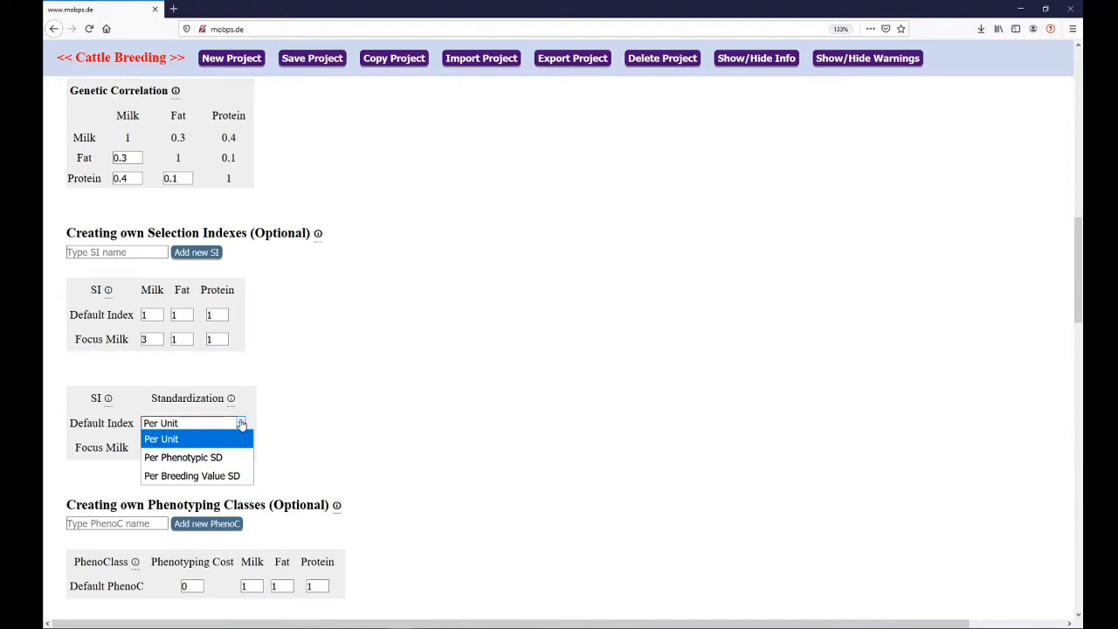
left_click(234, 475)
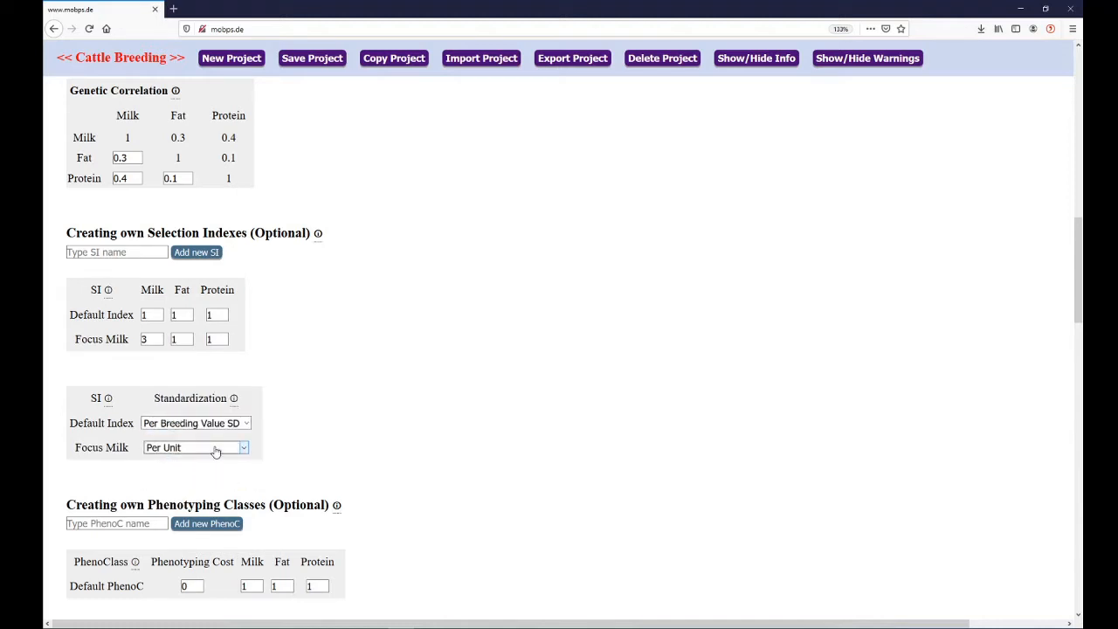
left_click(215, 451)
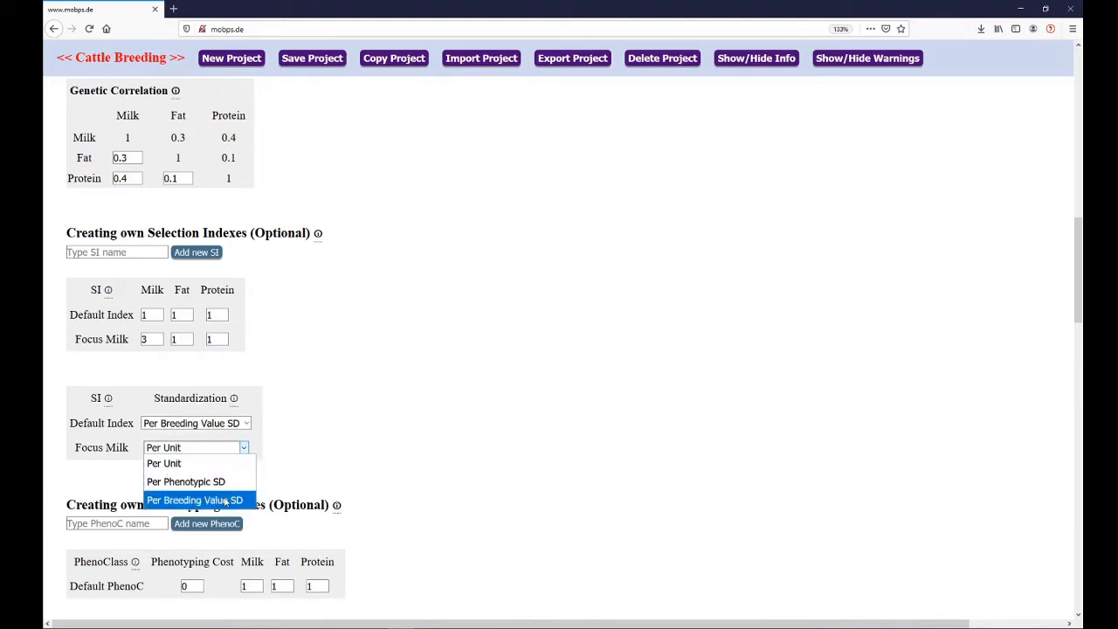
left_click(226, 501)
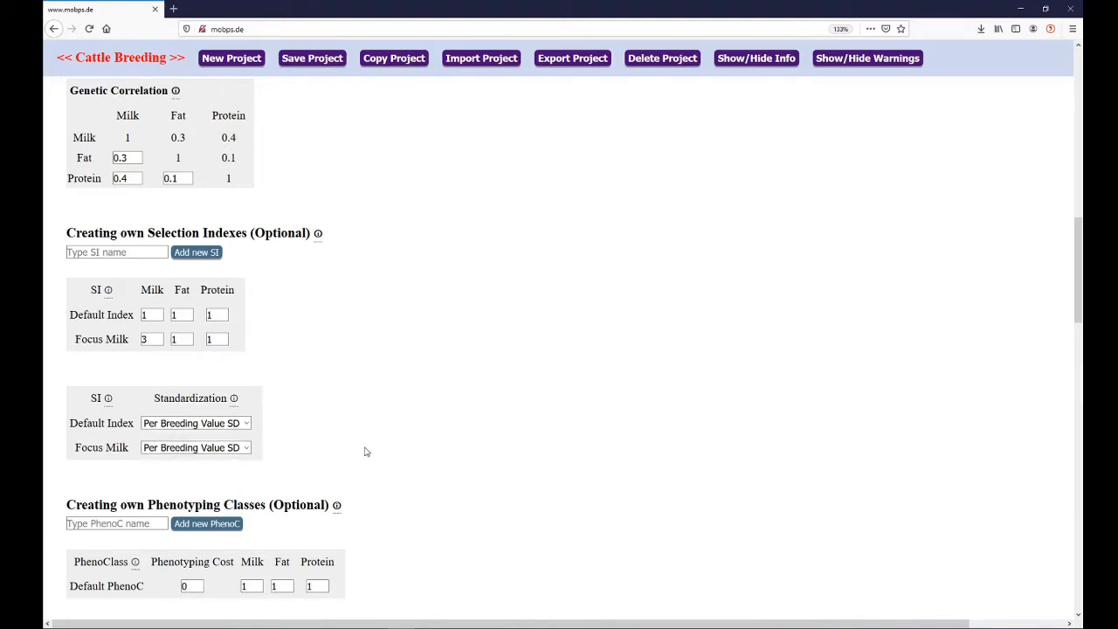
Add a new phenotyping class named Bulls
scroll(367, 451, "down", 2)
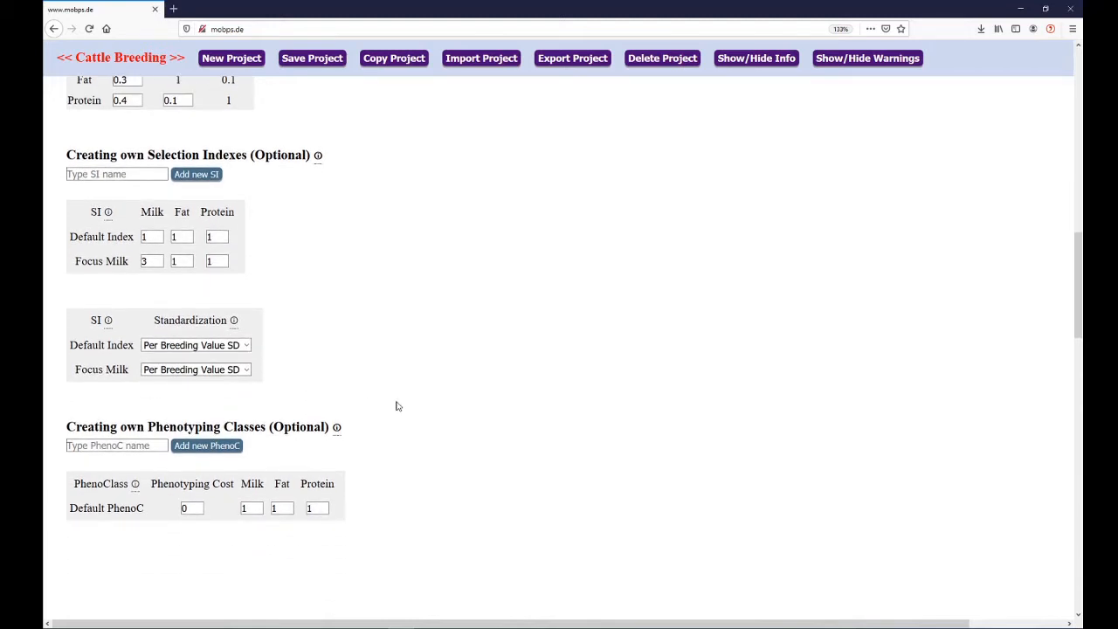
scroll(399, 375, "down", 4)
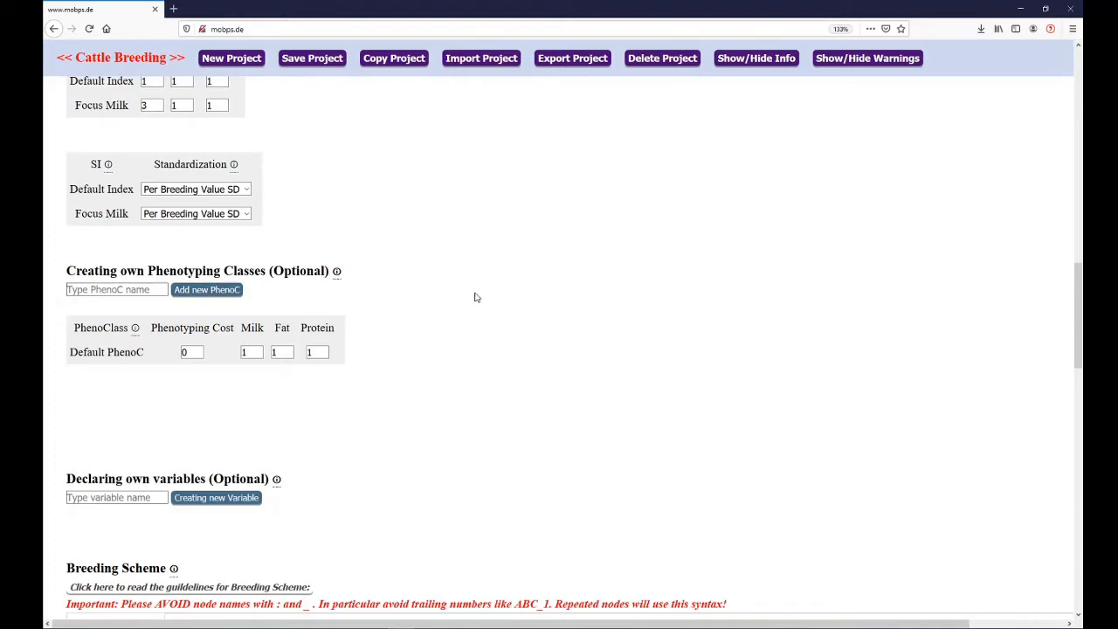
type("M")
key("BackSpace")
type("Bulls")
left_click(226, 294)
Set Milk, Fat and Protein to 0 for the Bulls phenotyping class
left_click(249, 376)
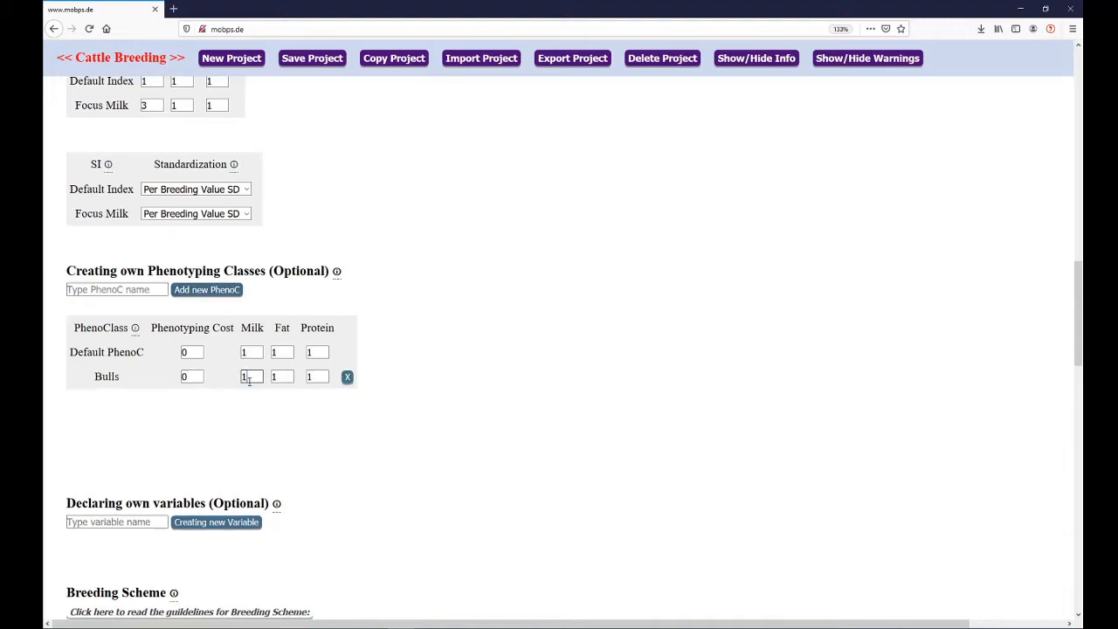
key("BackSpace")
type("0")
key("Tab")
type("0")
key("Tab")
type("0")
Enable editing of the breeding scheme and place a new node in its empty canvas
scroll(402, 364, "down", 1)
scroll(399, 361, "down", 3)
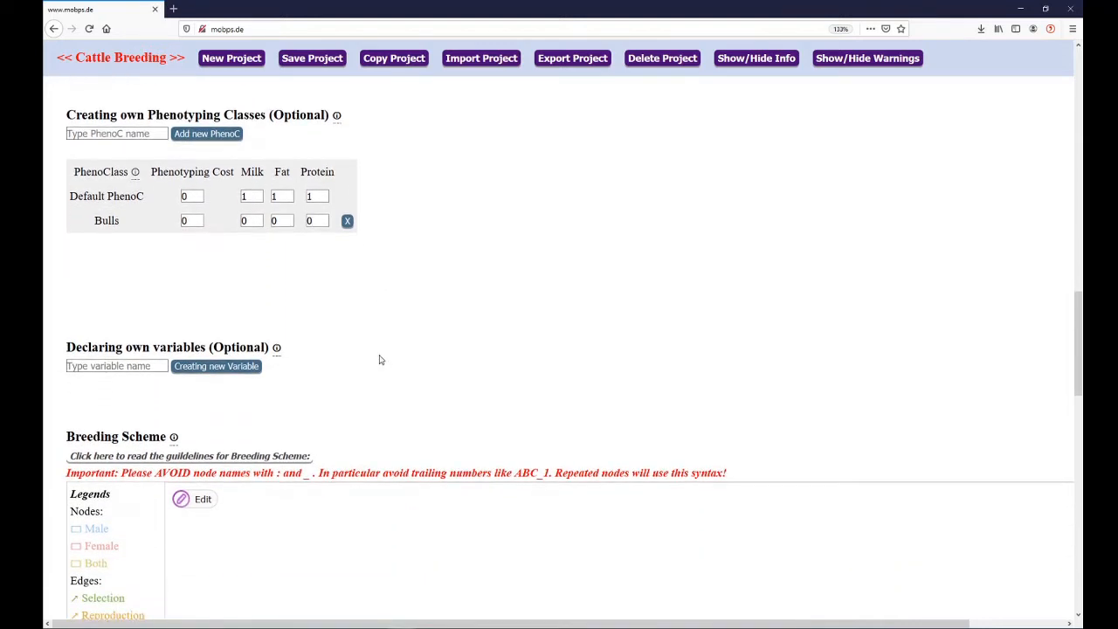
scroll(344, 377, "down", 2)
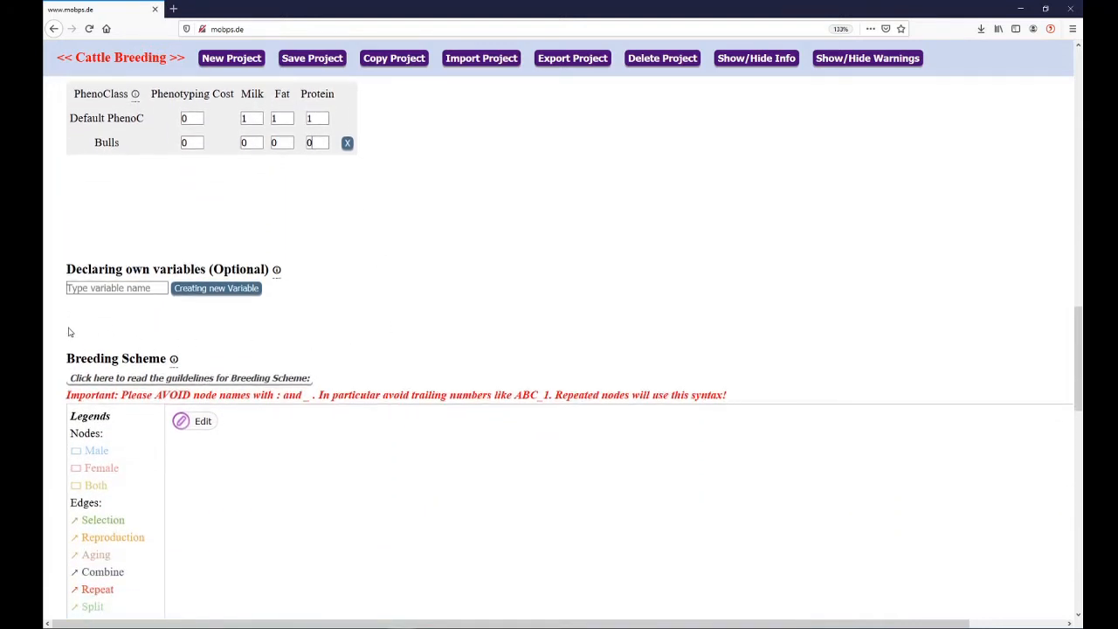
scroll(65, 327, "down", 3)
scroll(51, 307, "down", 2)
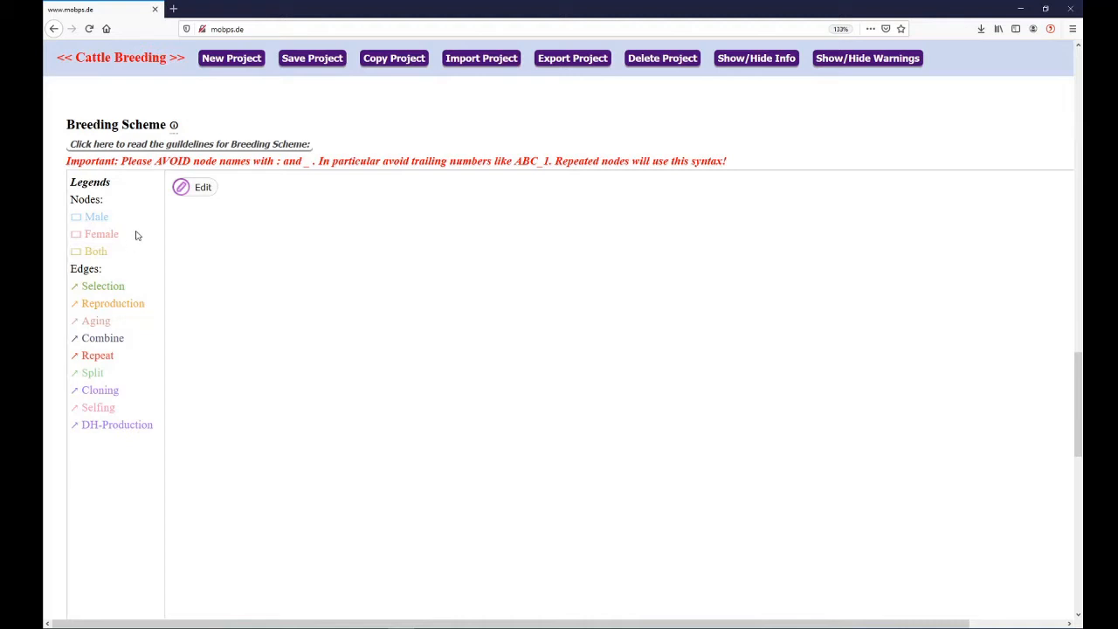
left_click(203, 189)
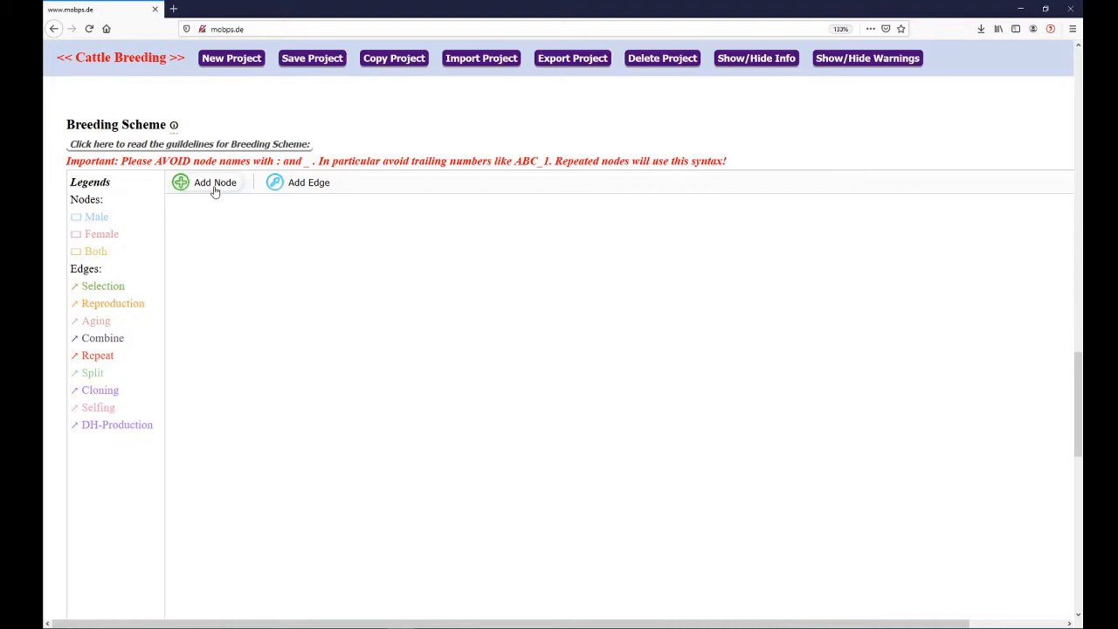
left_click(214, 191)
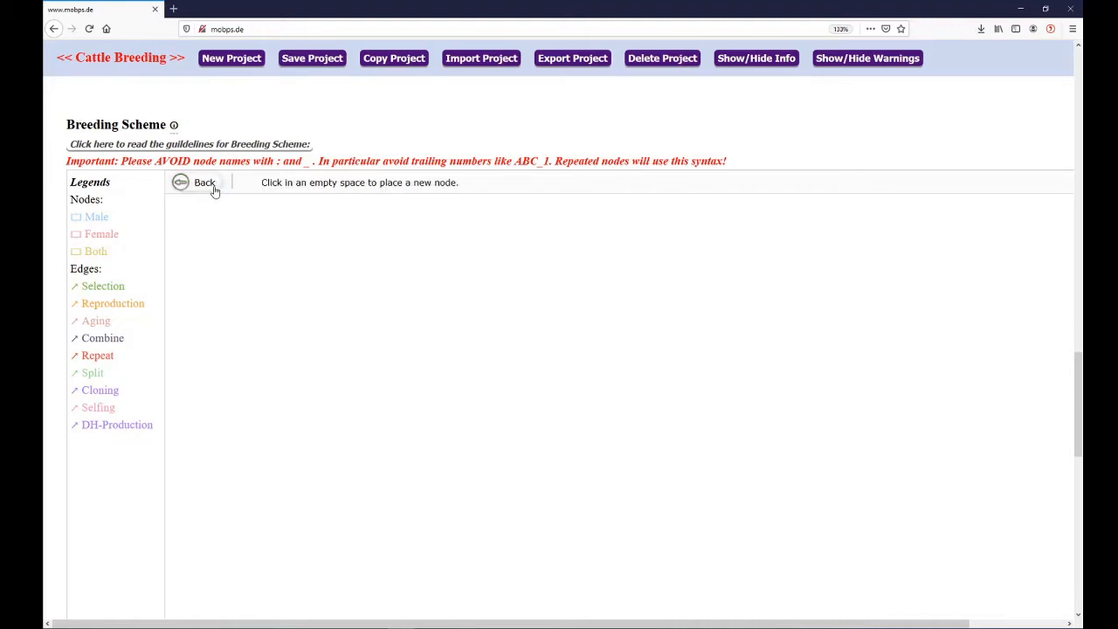
left_click(378, 254)
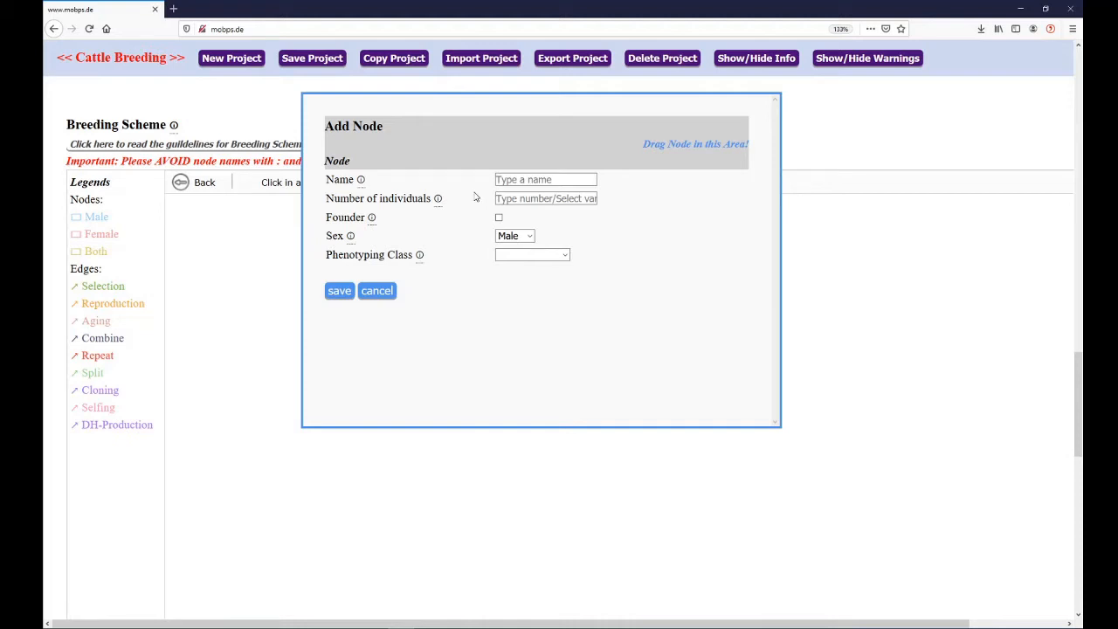
Name the new node Bulls and set its number of individuals to 50
left_click(500, 179)
type("B")
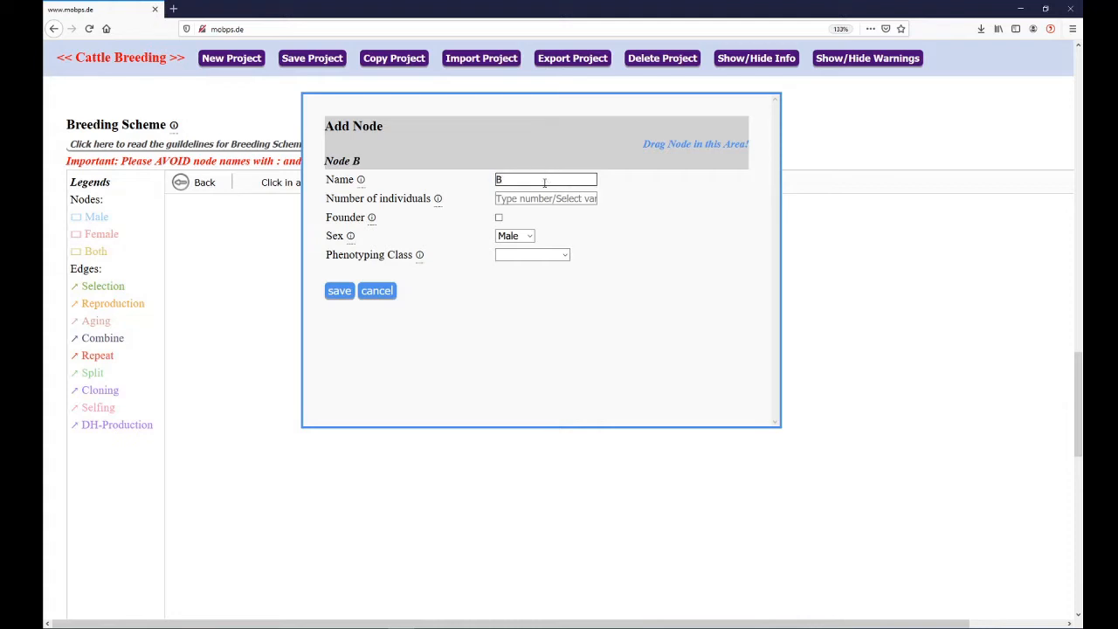
type("ulls")
key("Tab")
type("50")
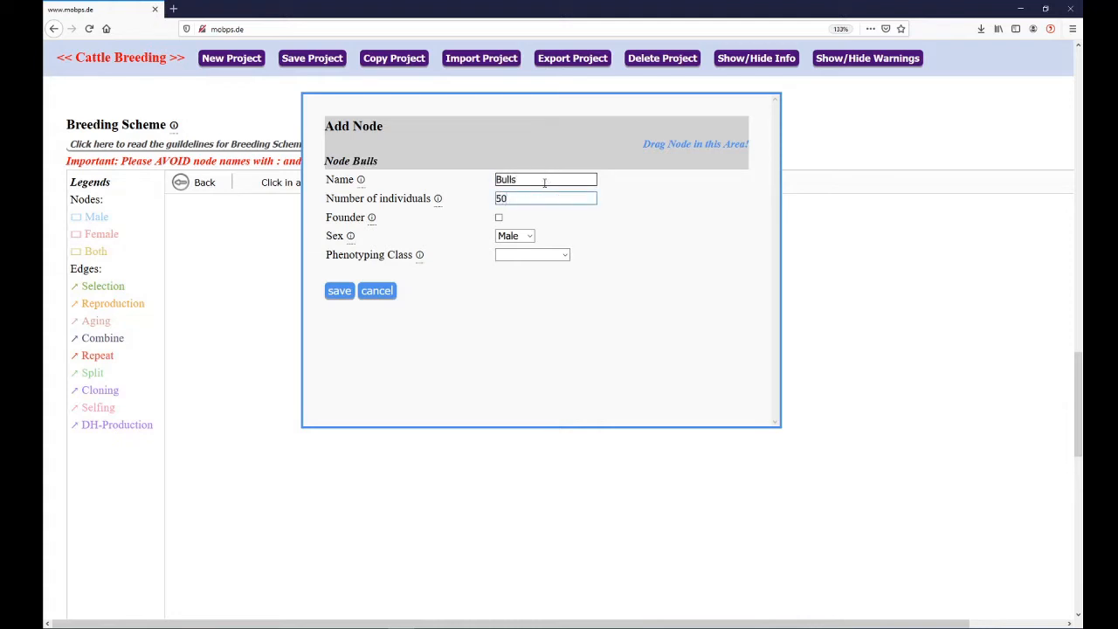
Make the Bulls node a founder with Random-sampling genotype generation, assign it the Bulls phenotyping class, and save it
left_click(500, 218)
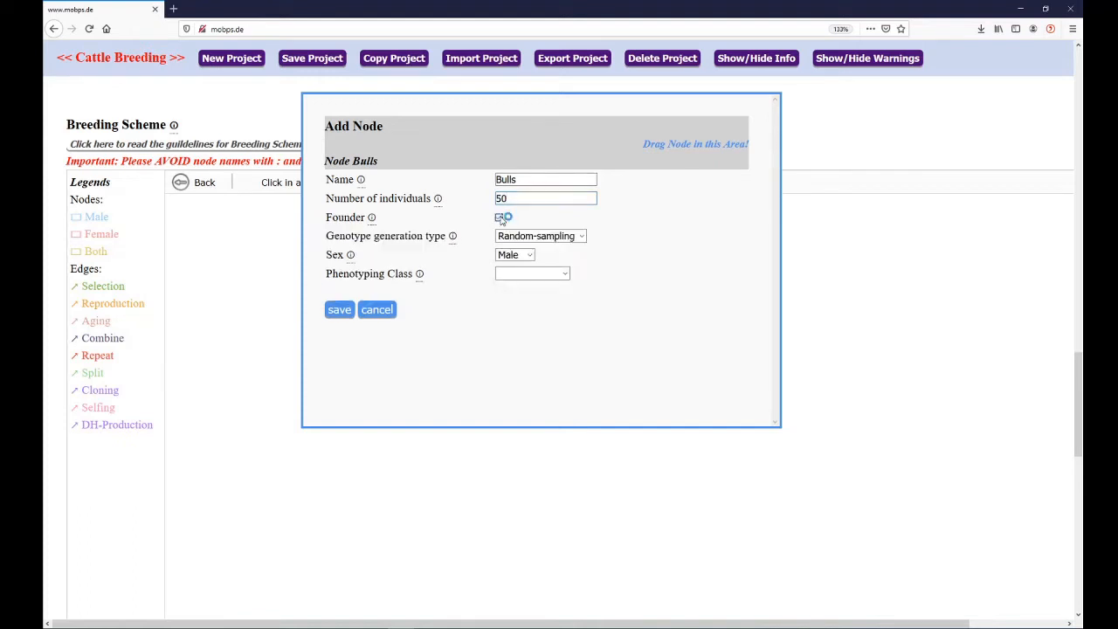
left_click(564, 239)
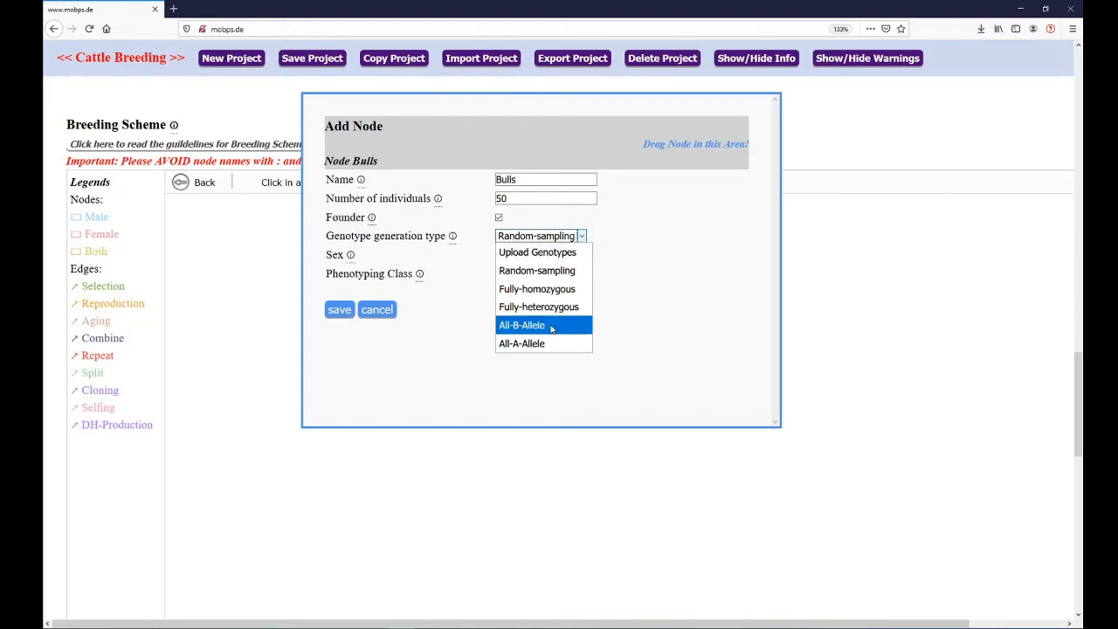
left_click(570, 273)
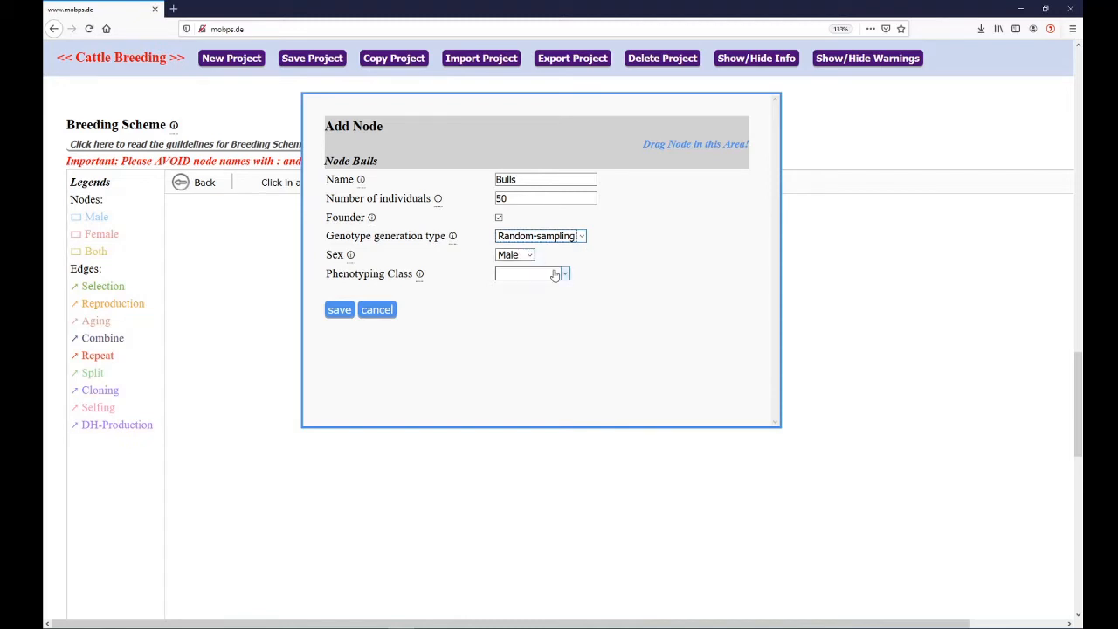
left_click(555, 275)
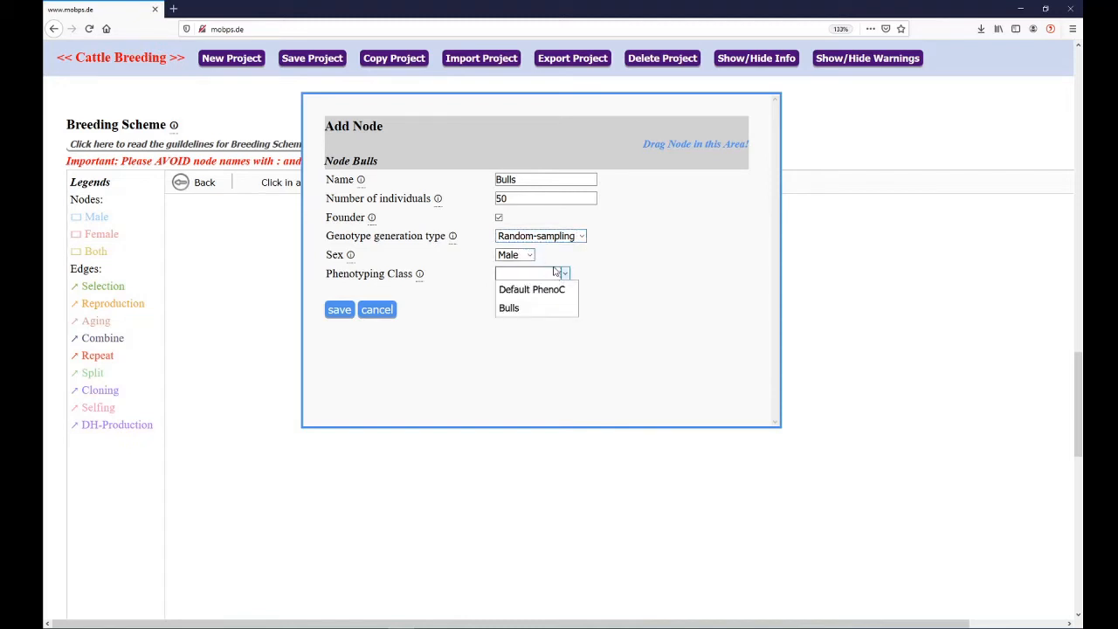
left_click(530, 310)
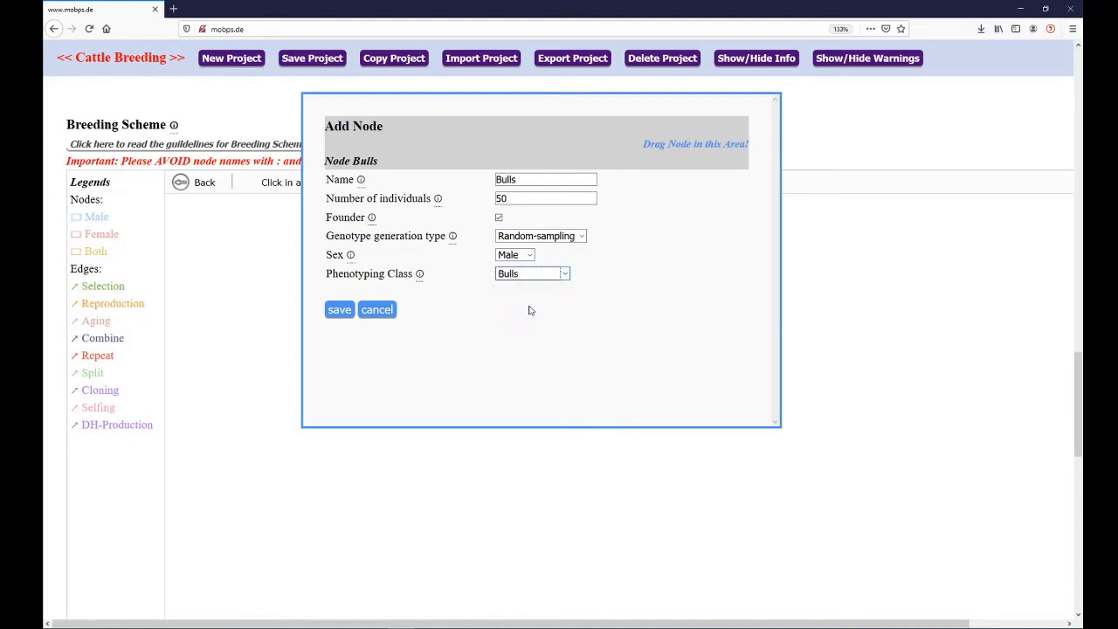
left_click(340, 311)
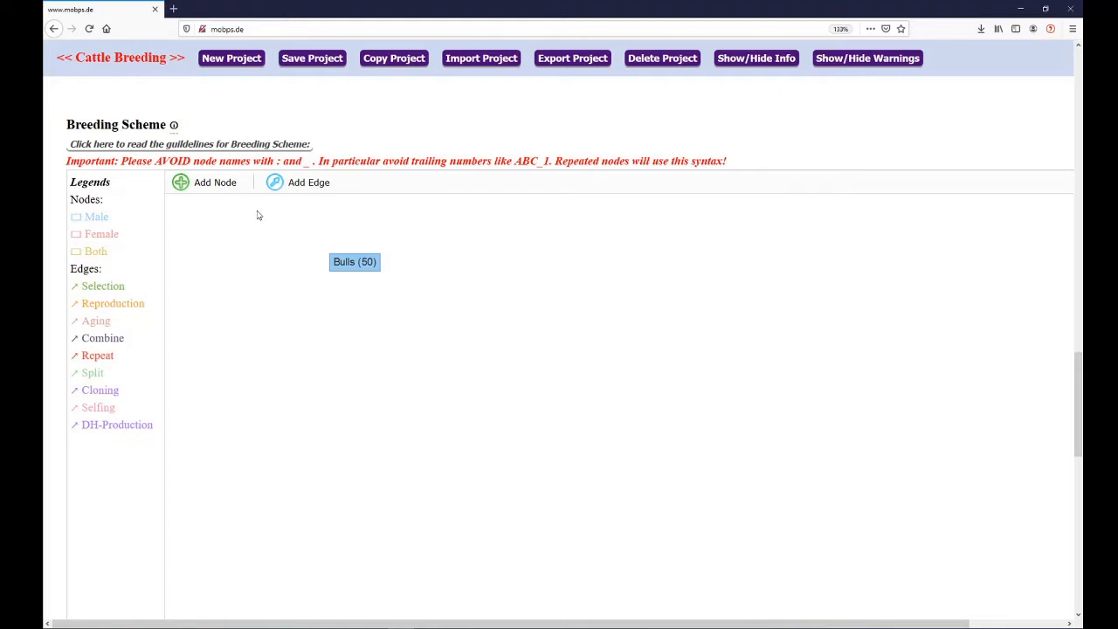
Place a second node to the right of Bulls, named Cows, with 50 individuals
left_click(217, 184)
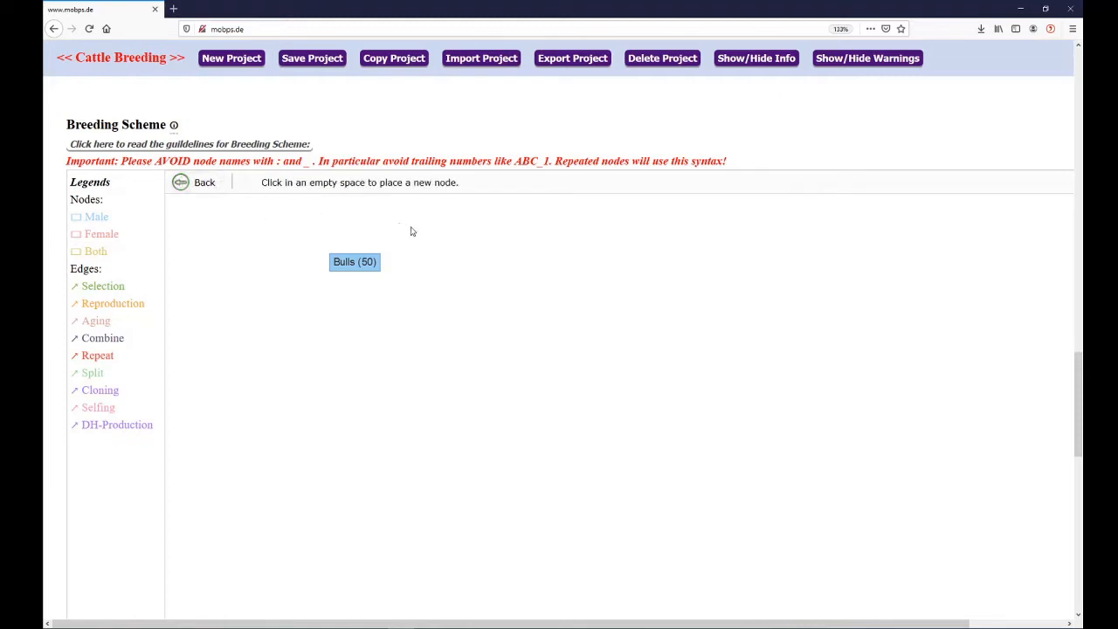
left_click(473, 261)
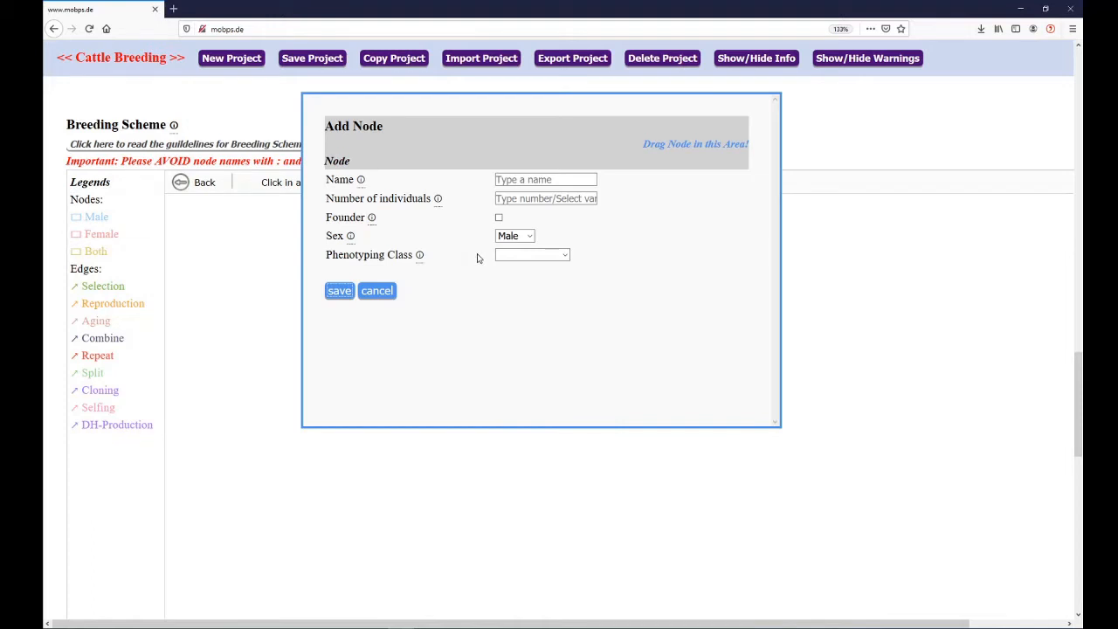
left_click(514, 180)
type("Cows")
key("Tab")
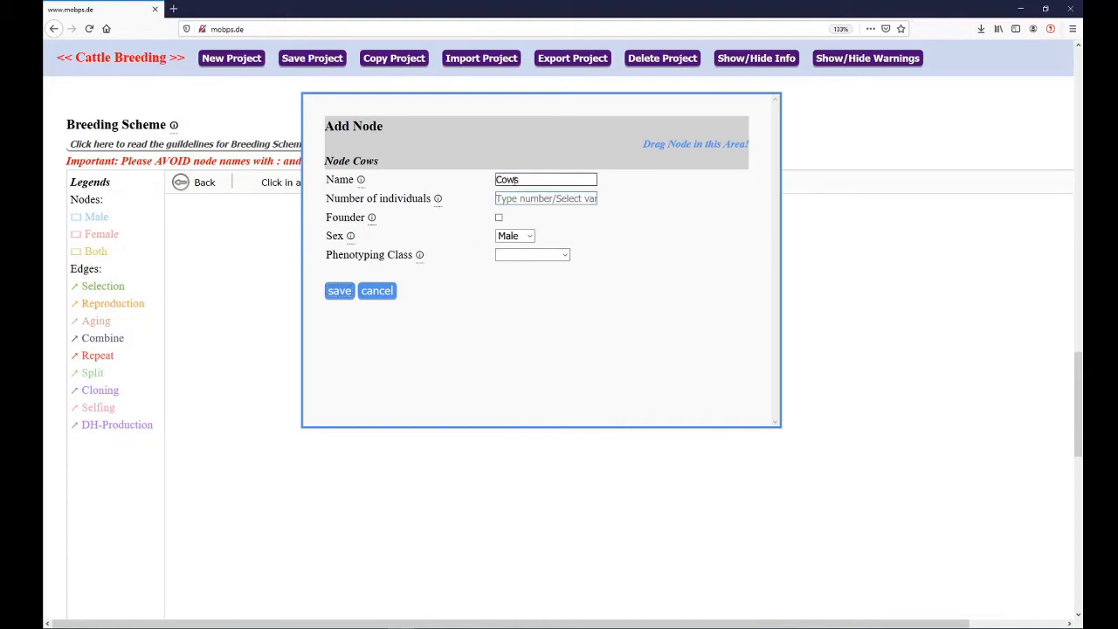
type("50")
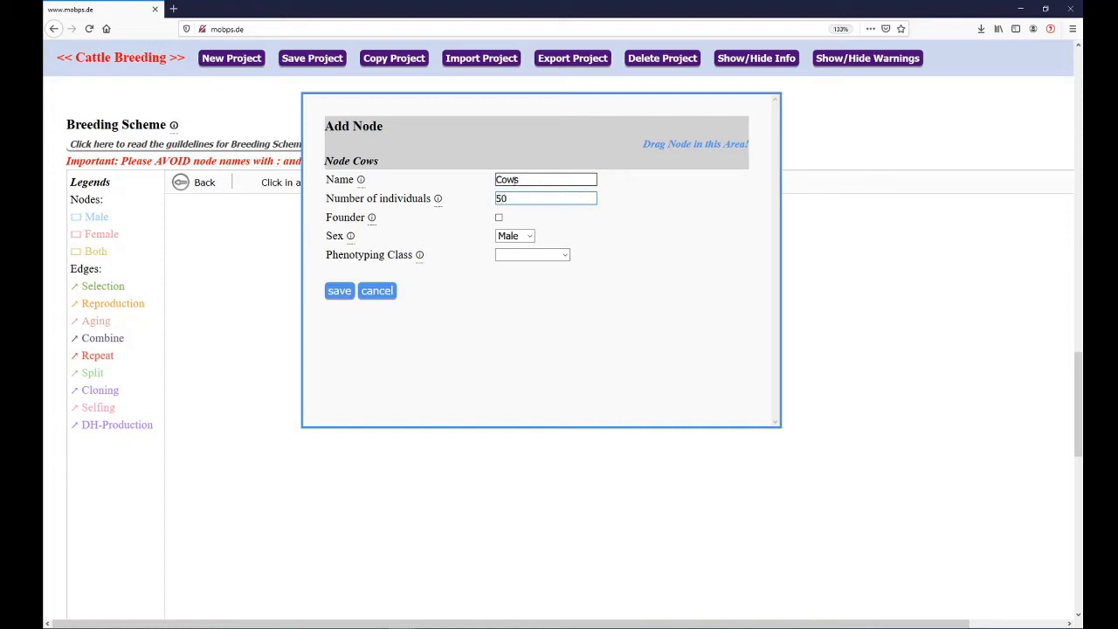
Make the Cows node a female founder with the Default PhenoC phenotyping class and save it
left_click(524, 236)
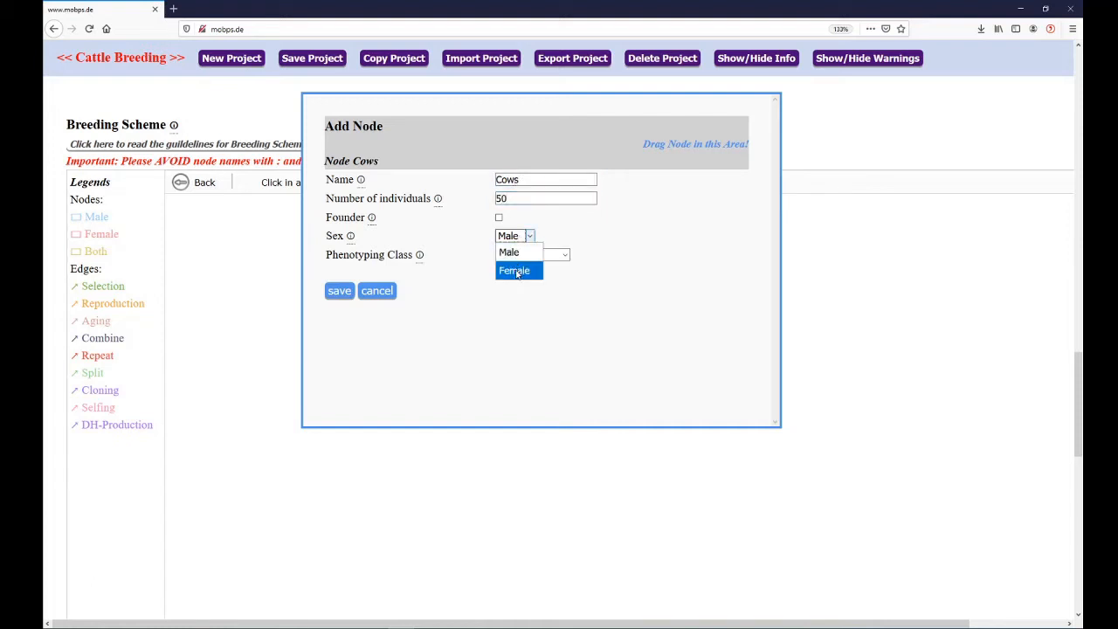
left_click(516, 270)
left_click(499, 217)
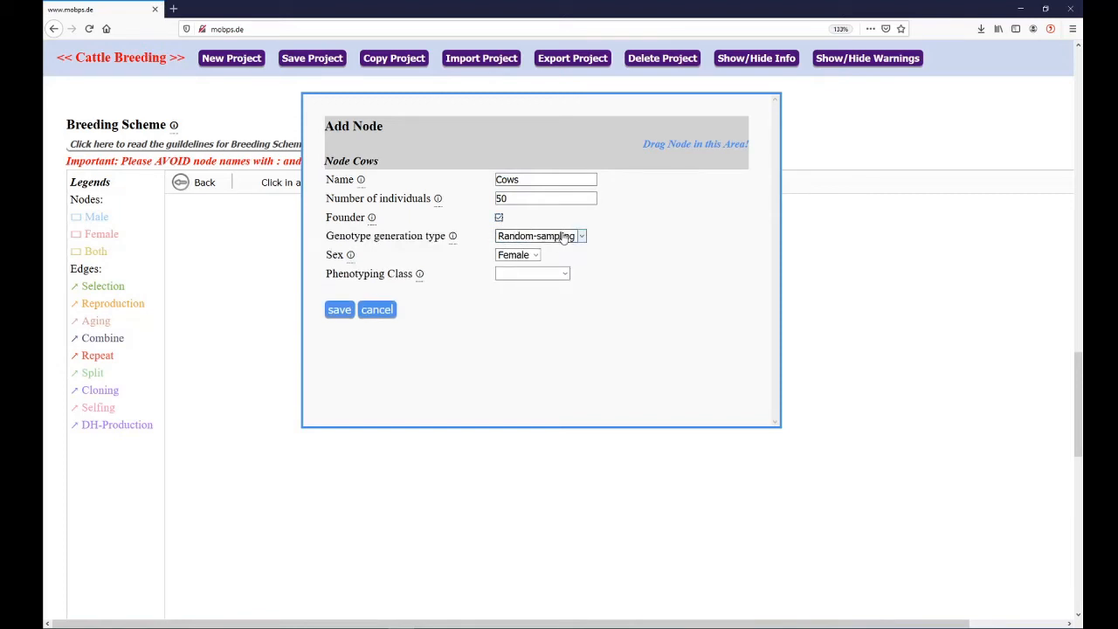
left_click(563, 275)
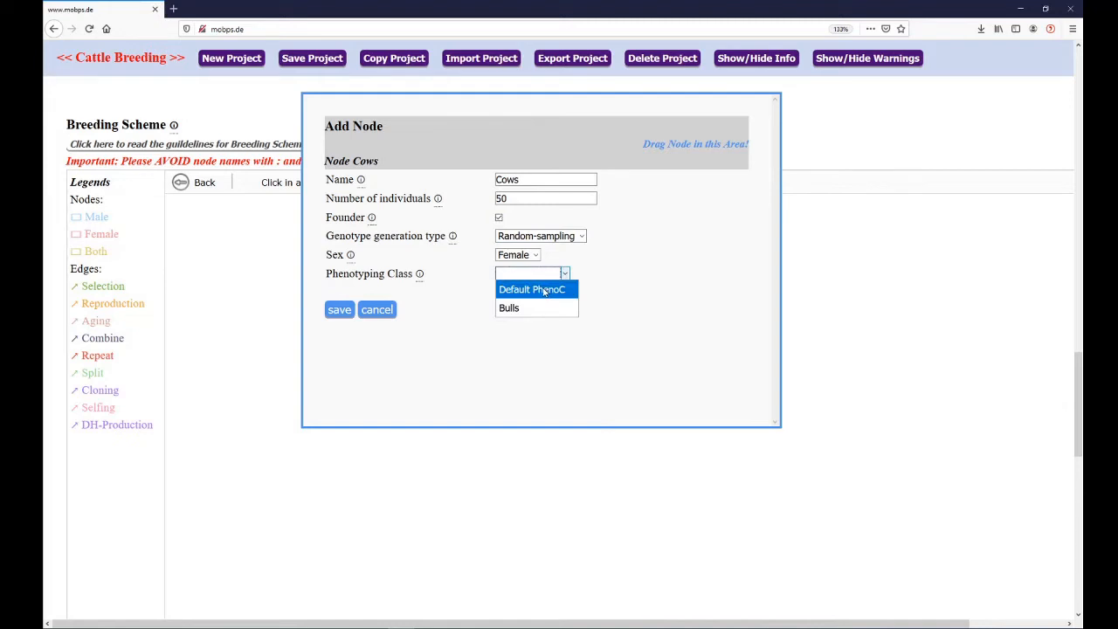
left_click(543, 291)
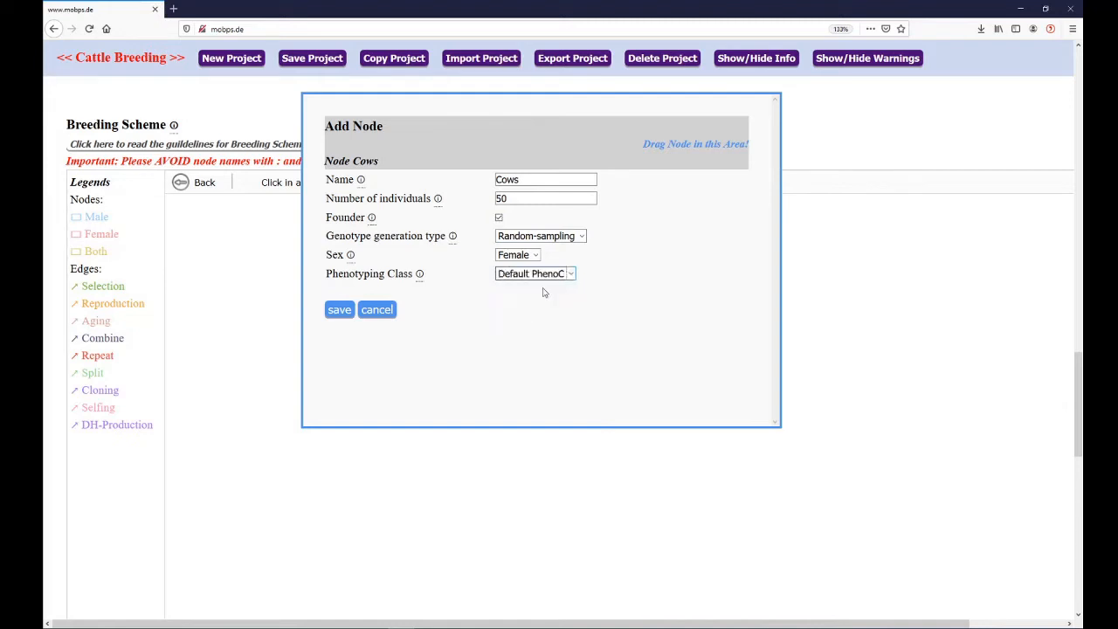
left_click(339, 310)
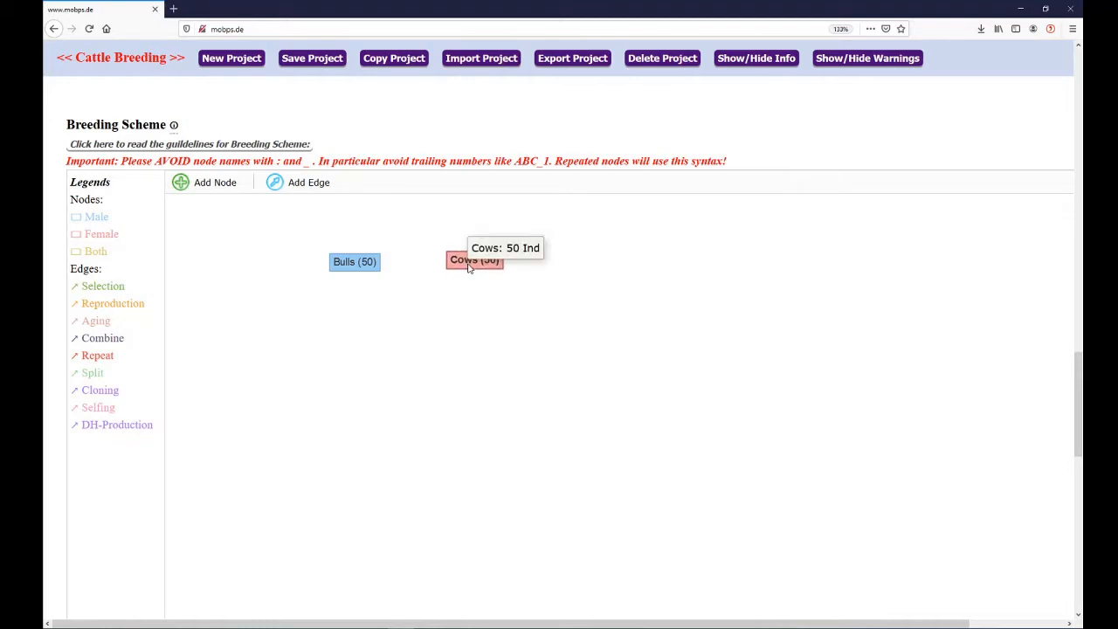
Place a new node below Bulls, named BullsSelected, with 10 individuals
scroll(381, 327, "up", 1)
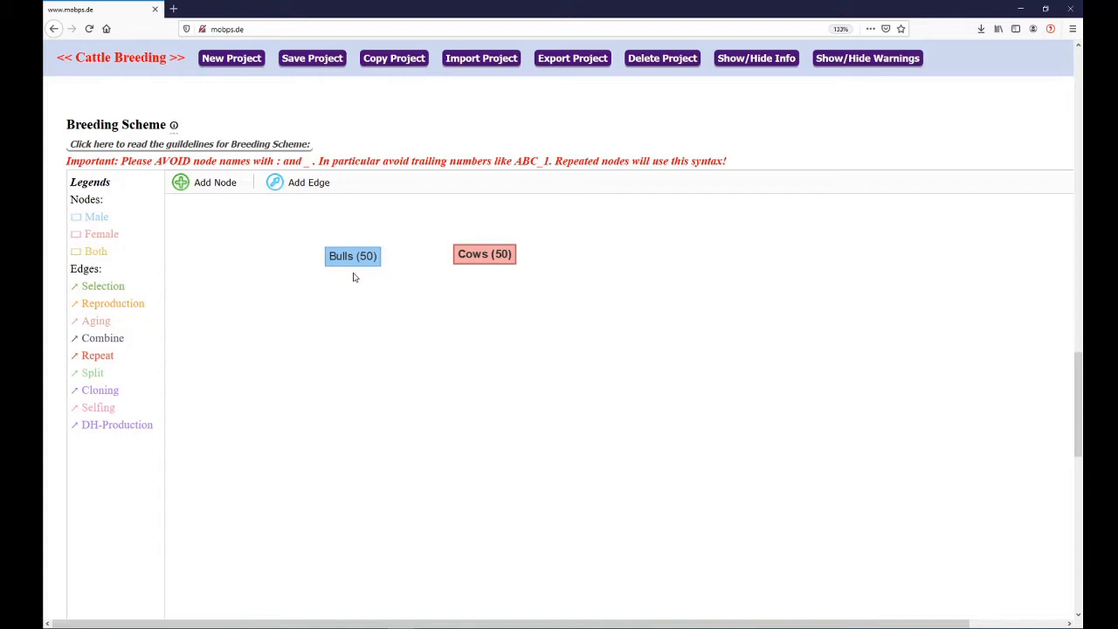
left_click(229, 182)
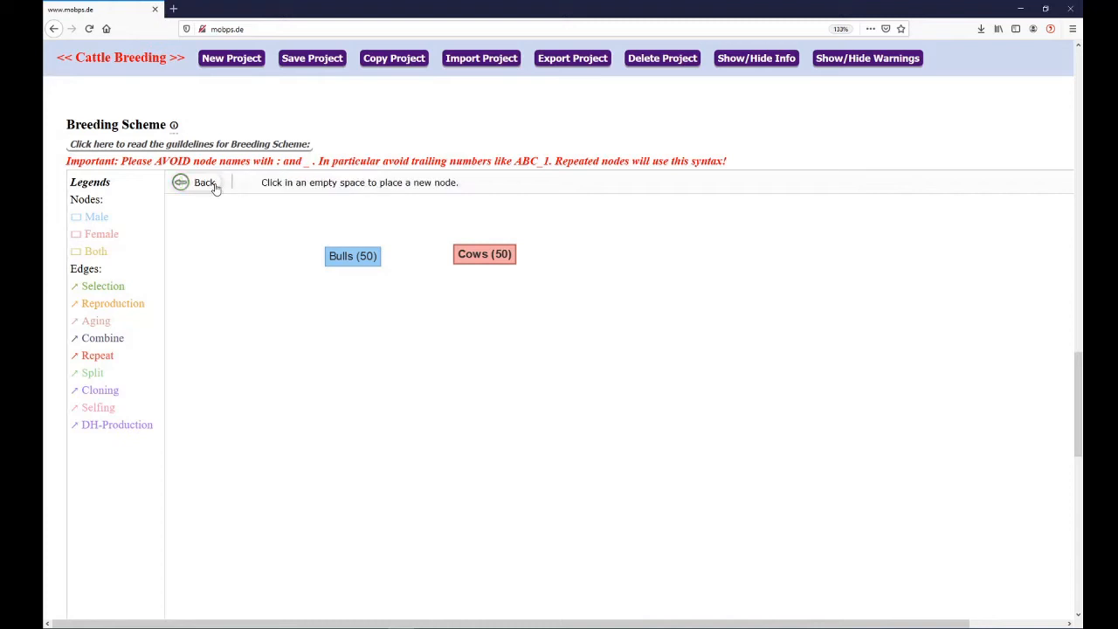
left_click(345, 319)
left_click(522, 180)
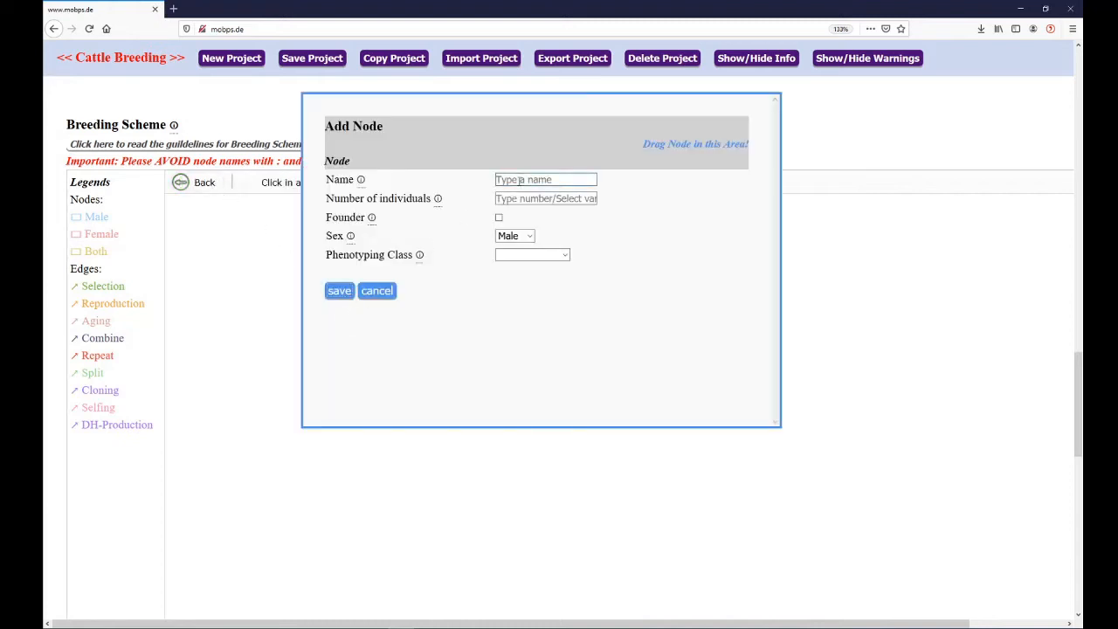
type("BullsSelected")
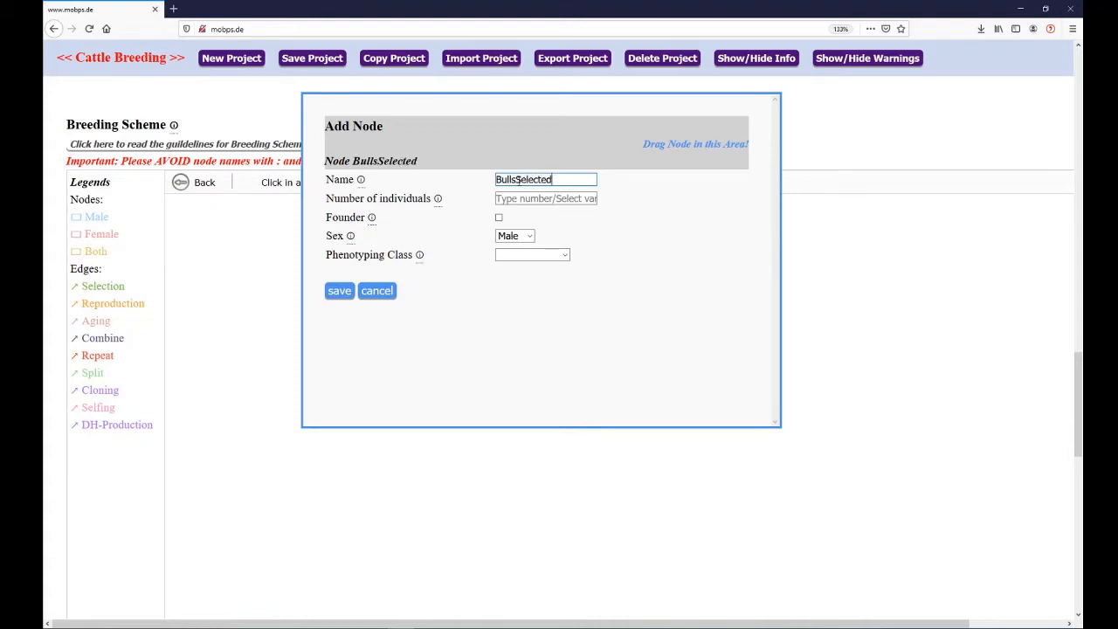
key("Tab")
type("1")
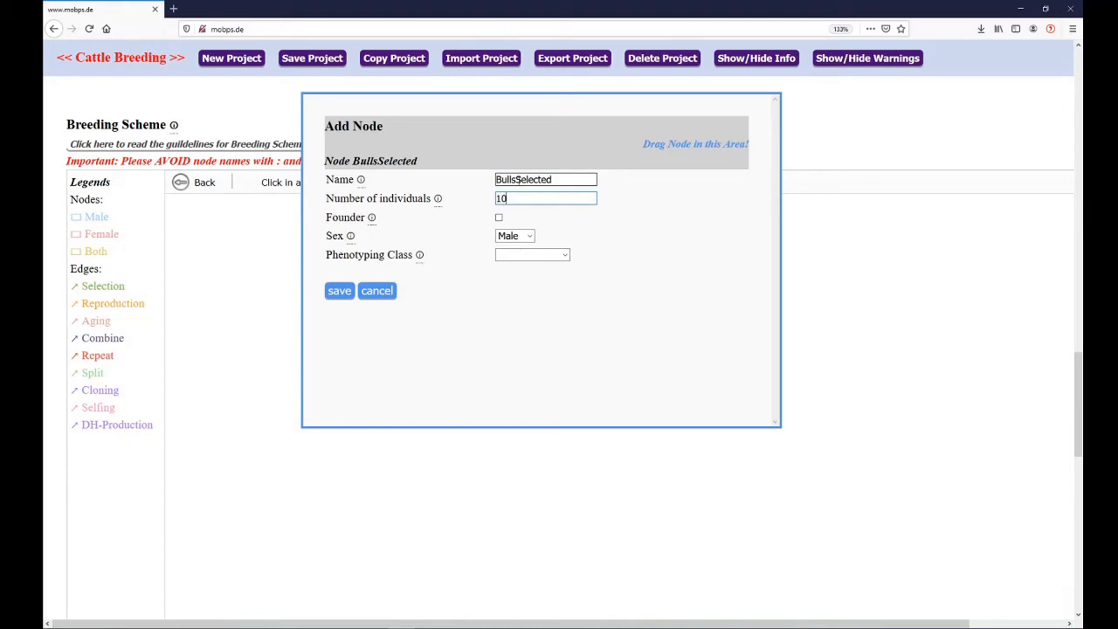
type("0")
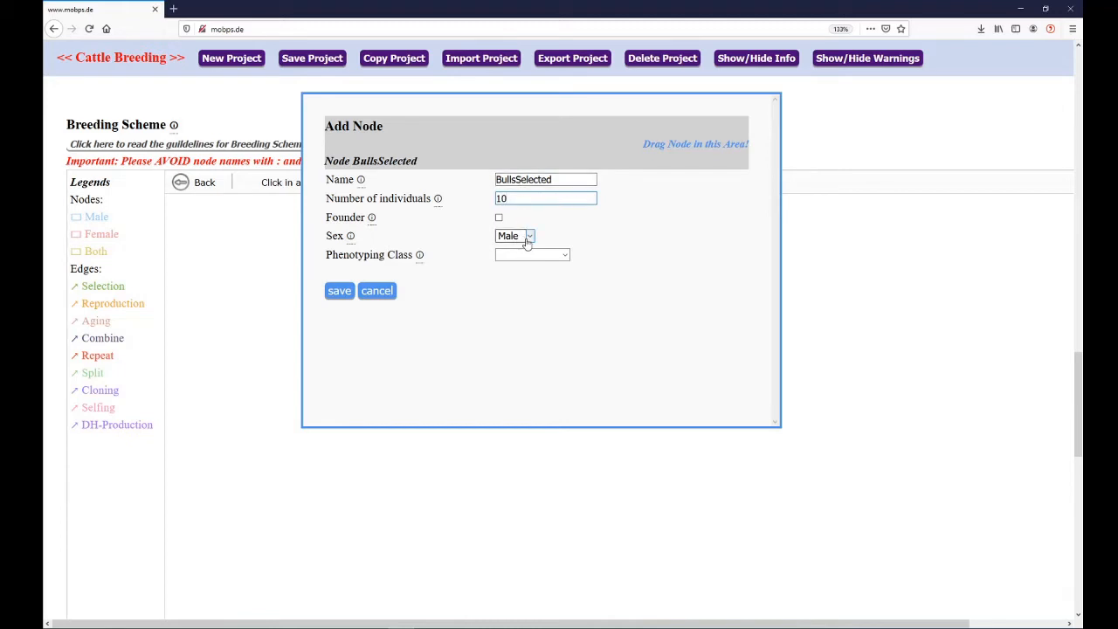
Assign the Bulls phenotyping class to the BullsSelected node, save it, and shift the node slightly lower beneath Bulls
left_click(526, 255)
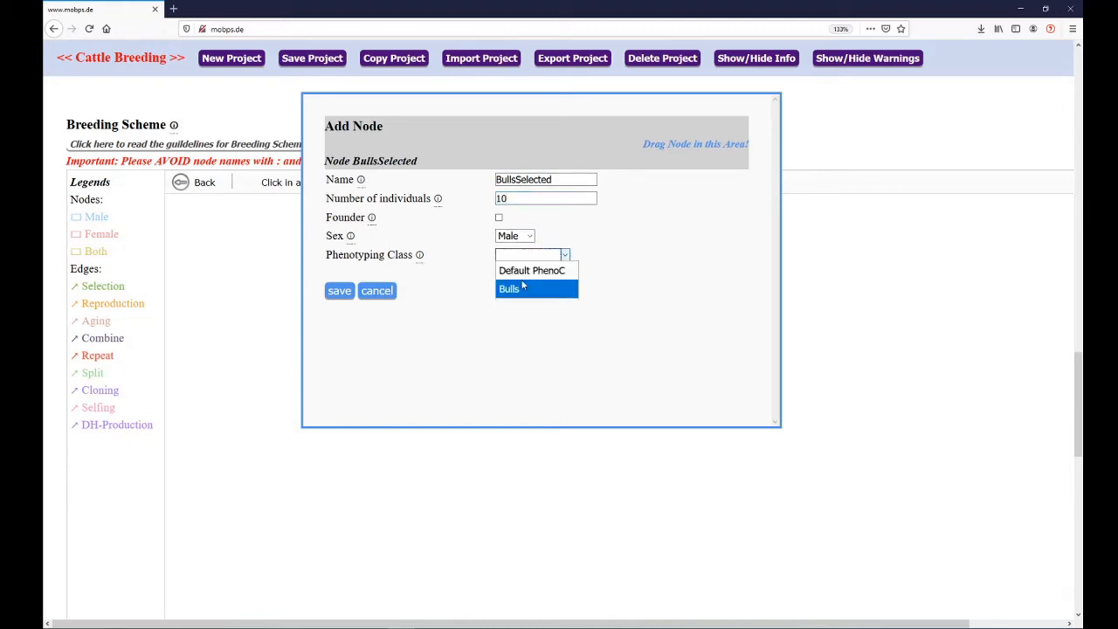
left_click(522, 288)
left_click(337, 290)
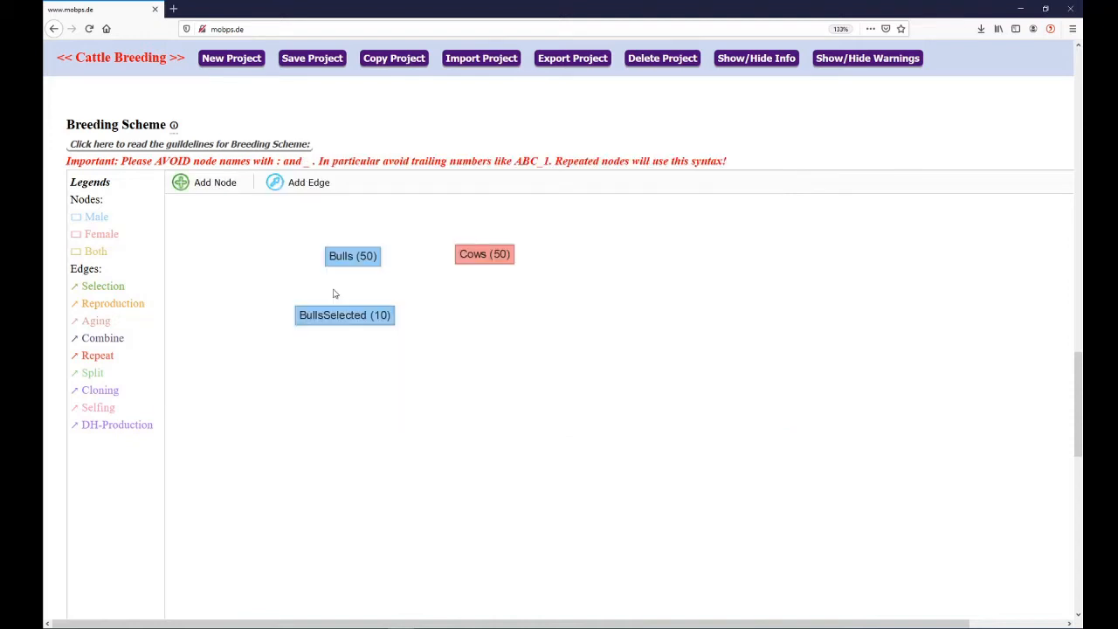
left_click_drag(336, 315, 342, 323)
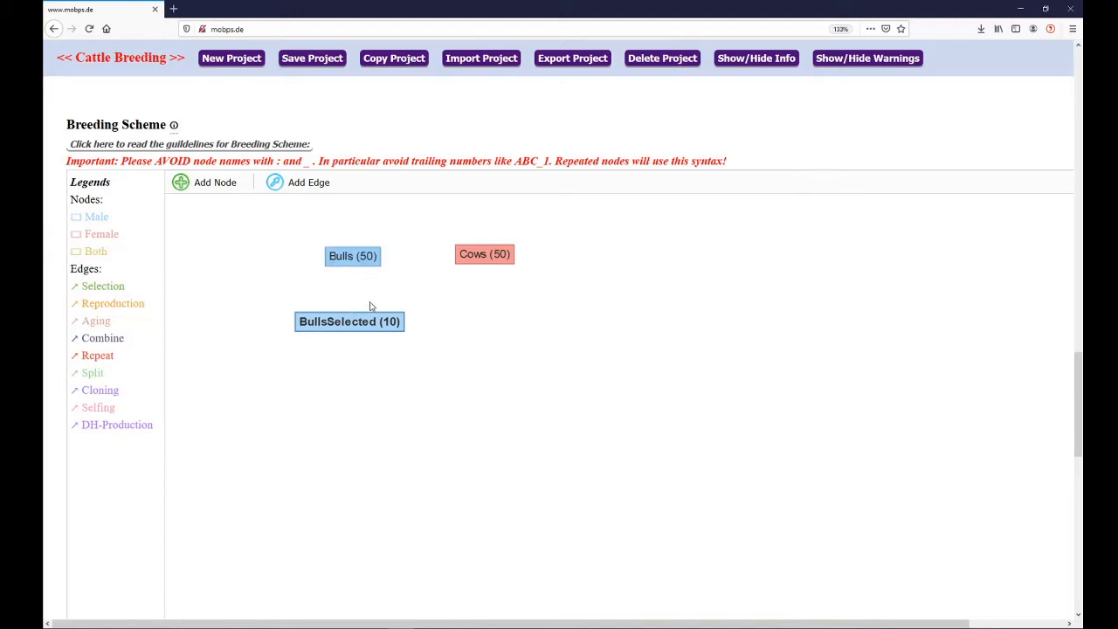
Connect Bulls to BullsSelected with a new edge and set its breeding type to Selection
left_click(301, 187)
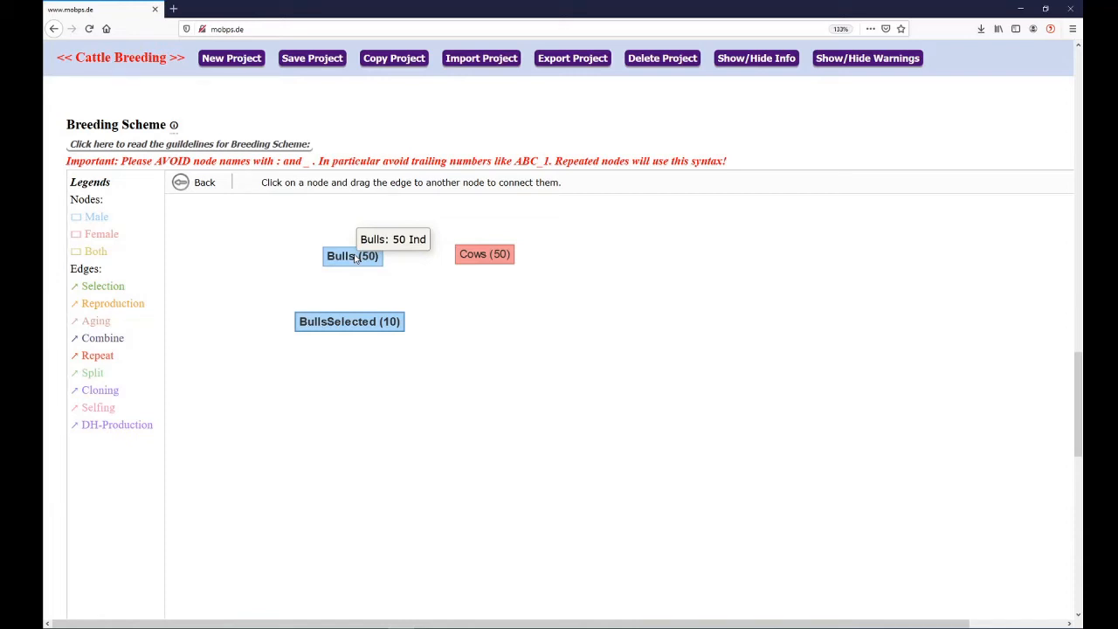
left_click_drag(355, 258, 353, 323)
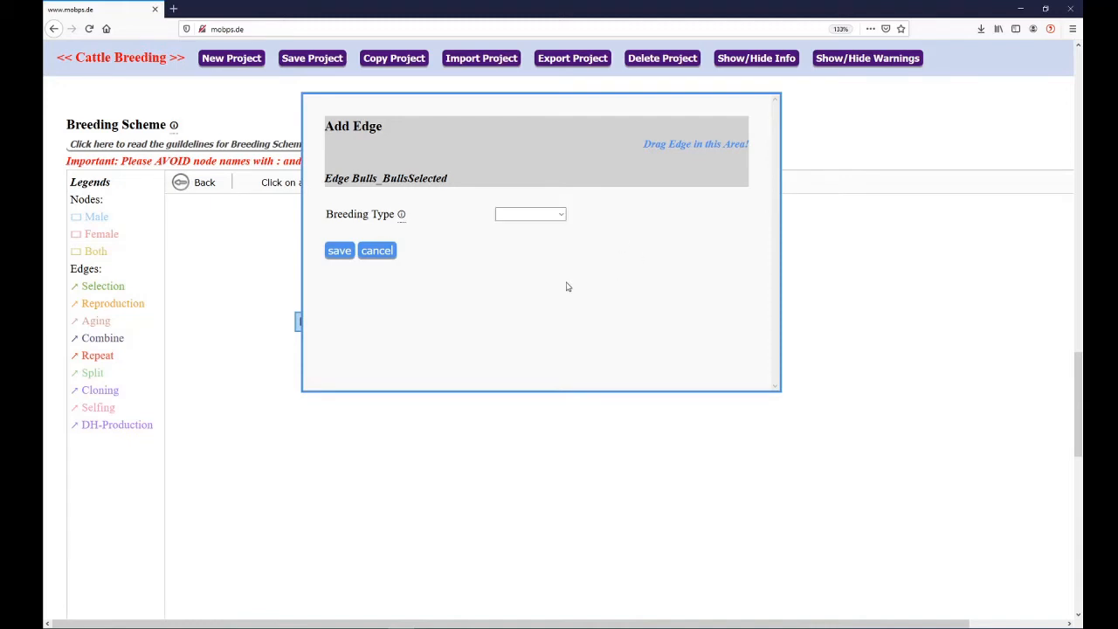
left_click(553, 218)
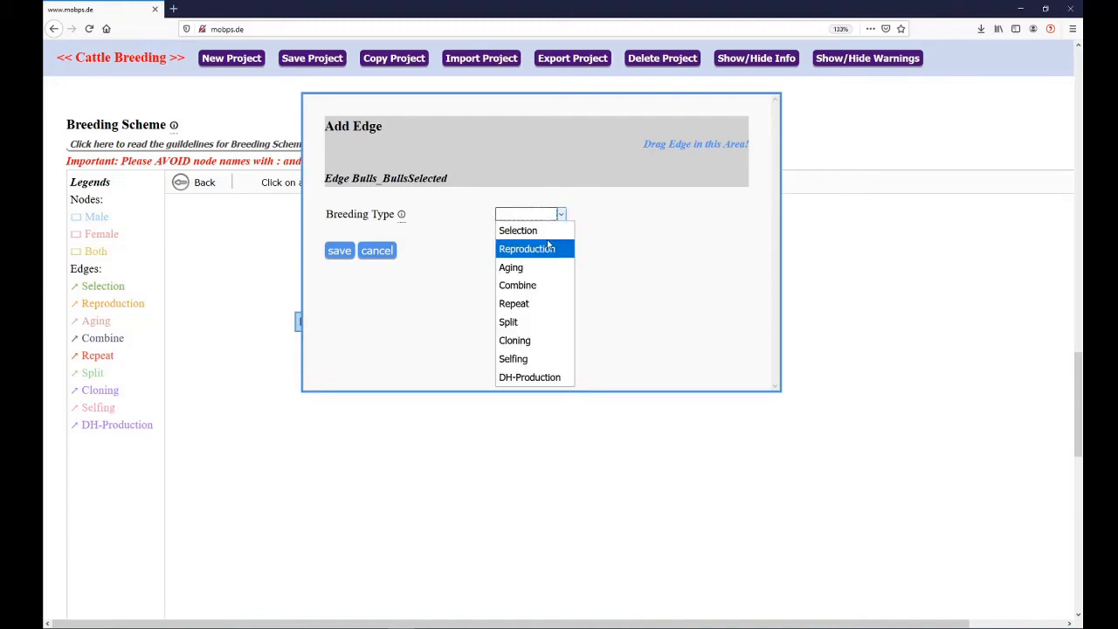
left_click(530, 231)
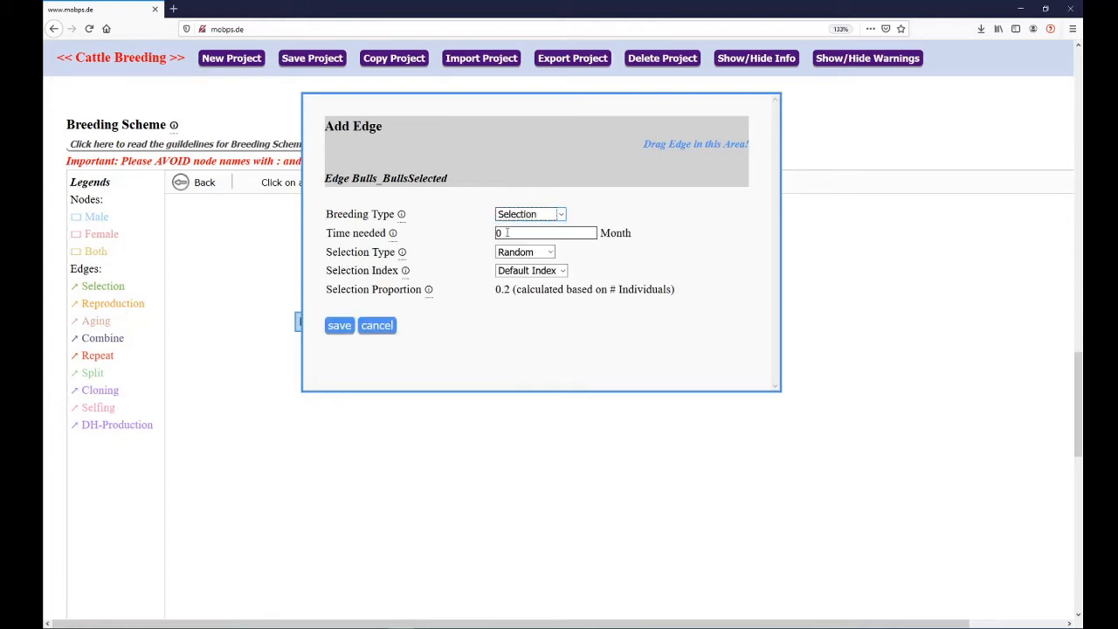
left_click(489, 237)
Set the edge's selection type to BVE and its BVE method to Direct Mixed-Model
left_click(537, 254)
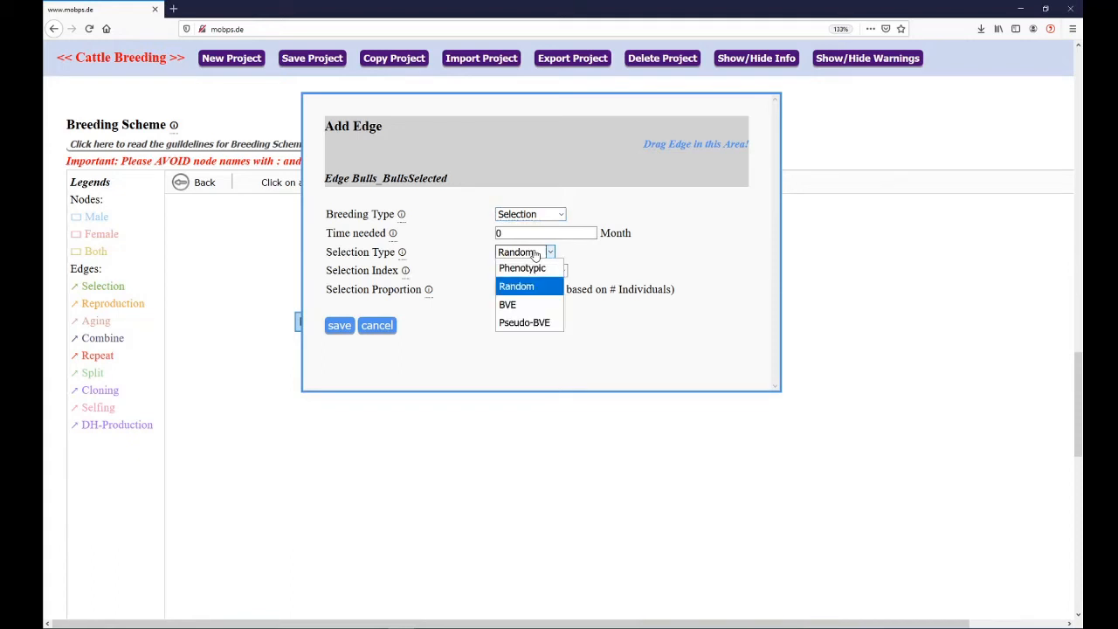
left_click(537, 306)
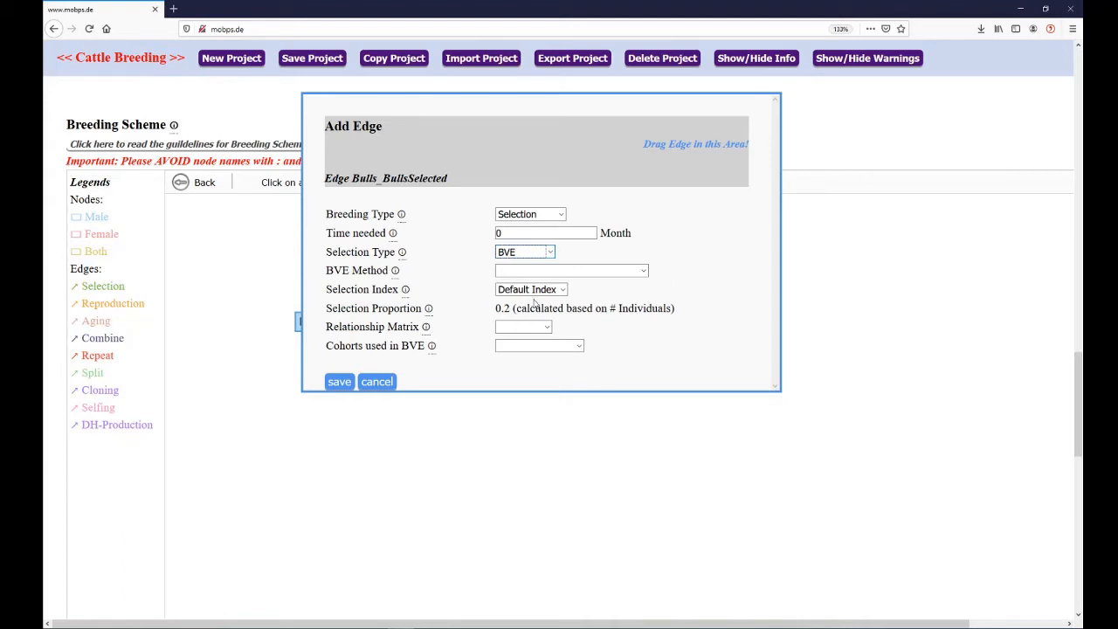
left_click(542, 273)
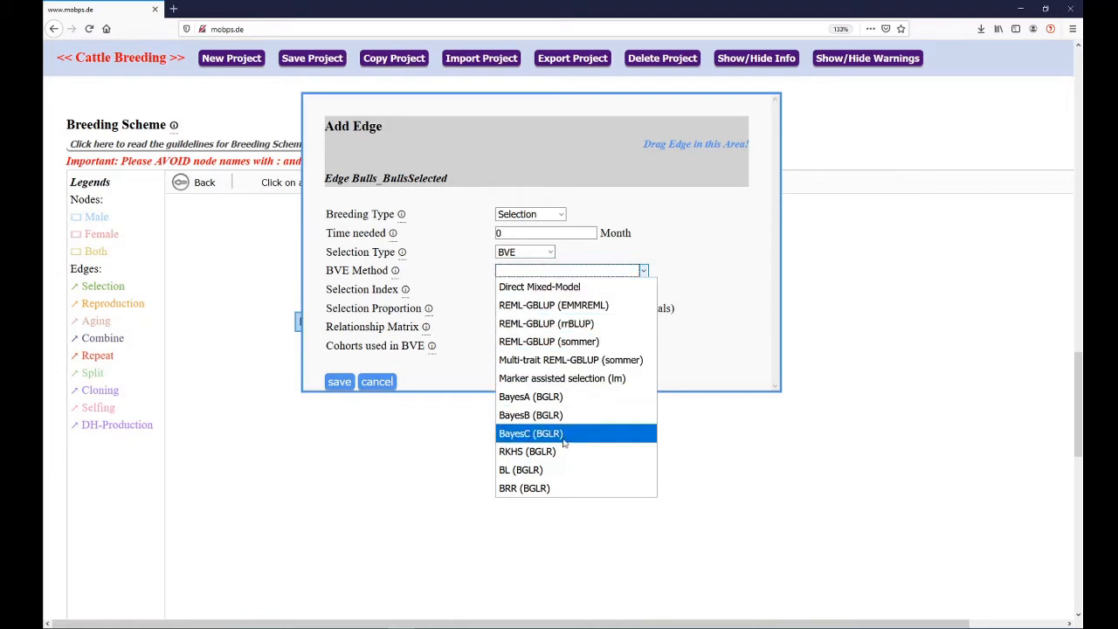
left_click(556, 288)
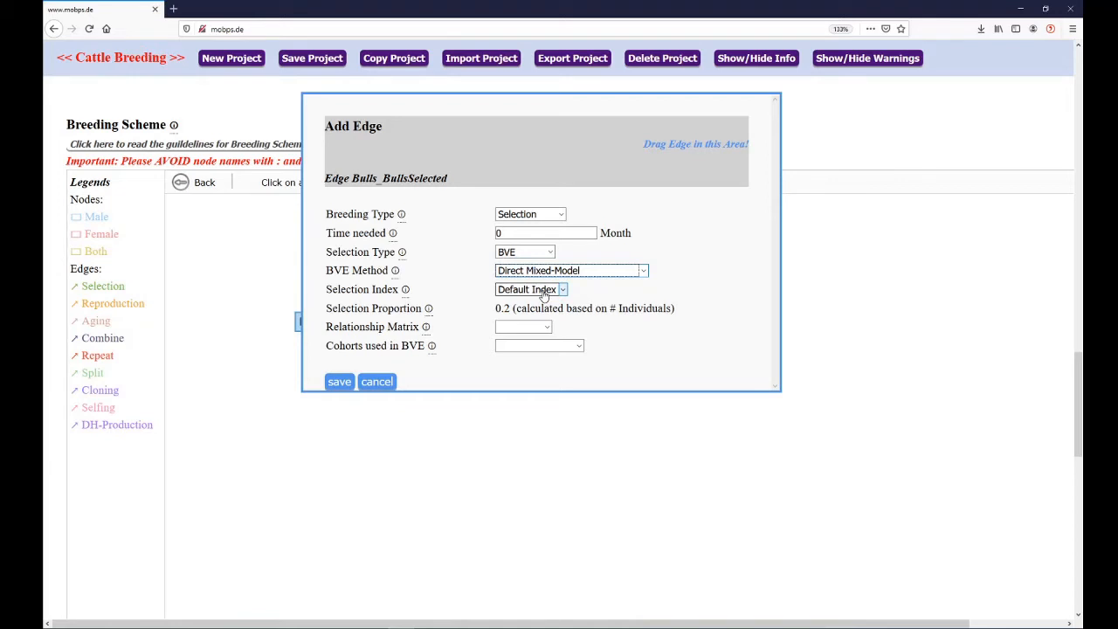
Set the Bulls-to-BullsSelected edge's selection index to Focus Milk and its relationship matrix to VanRaden
left_click(544, 293)
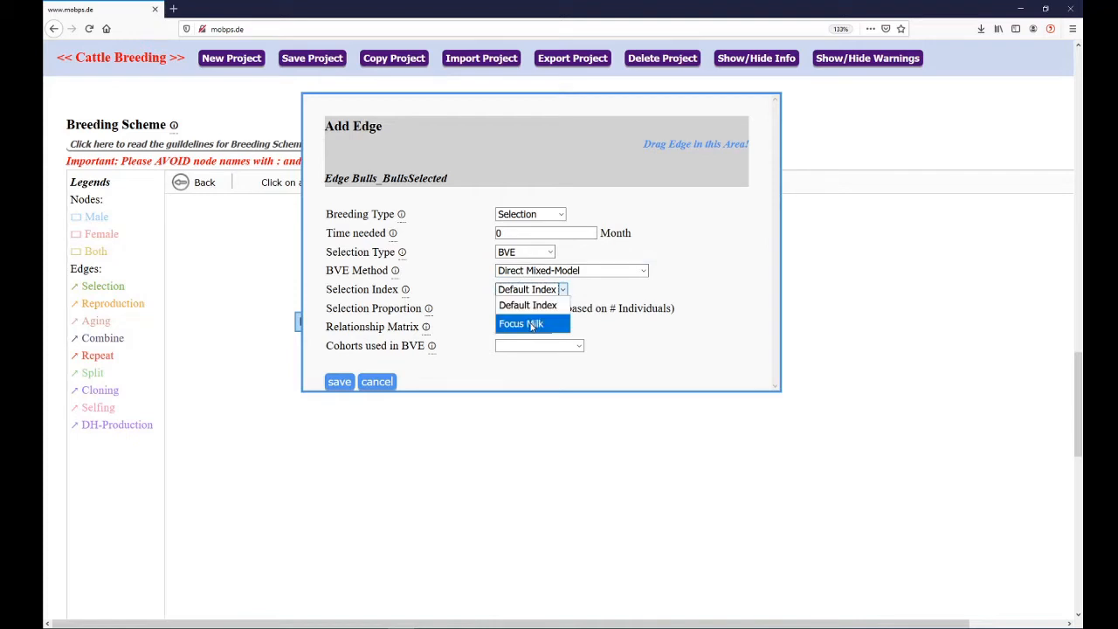
left_click(532, 324)
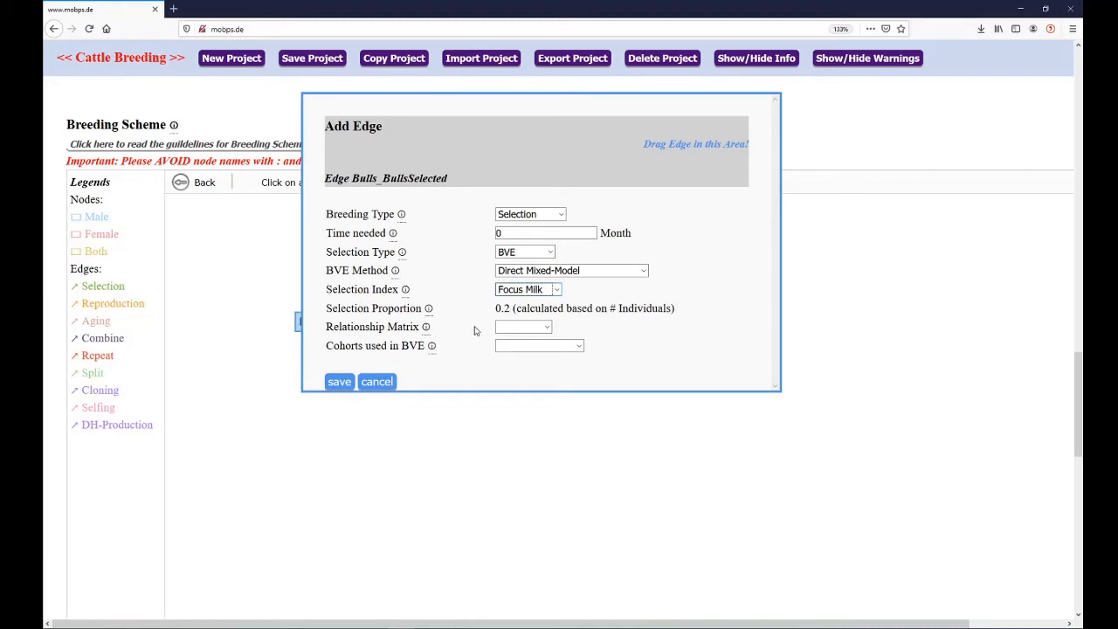
left_click(511, 330)
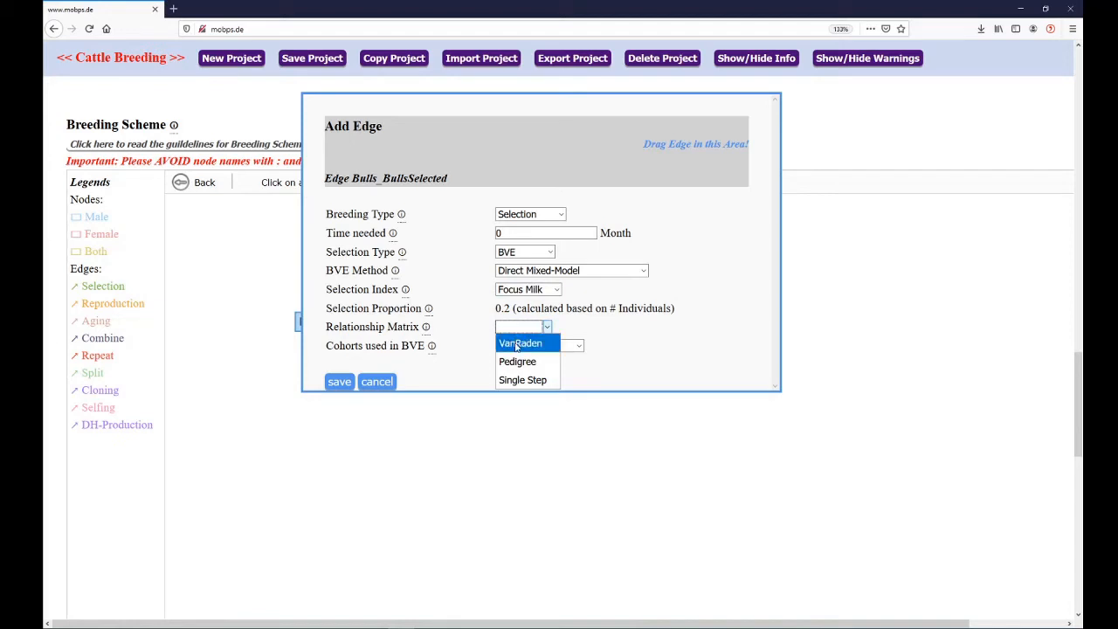
left_click(517, 344)
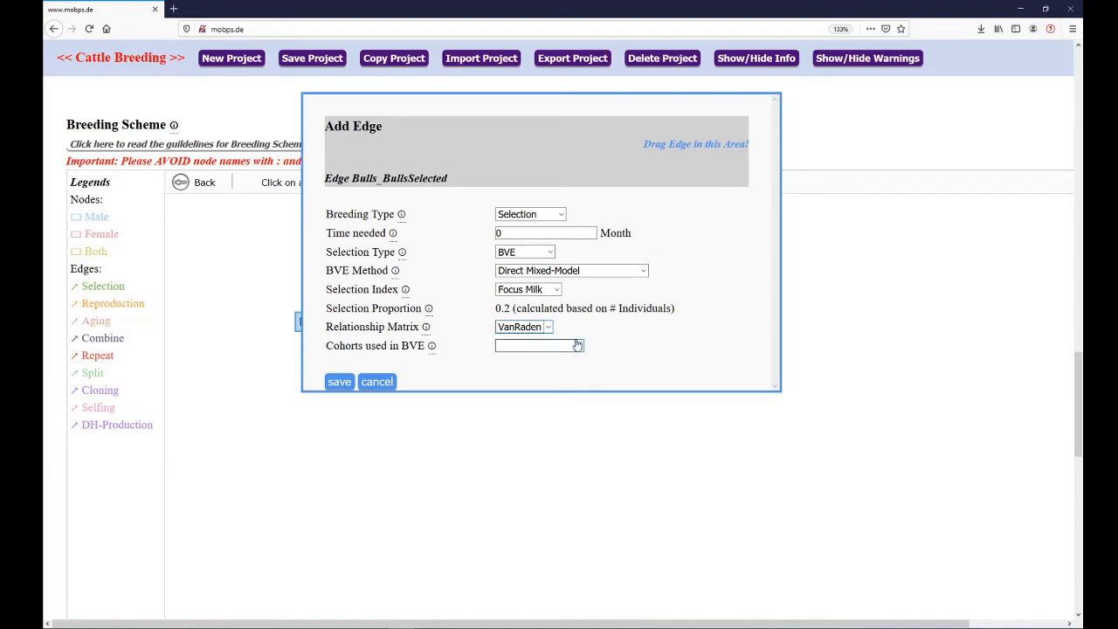
Use All cohorts in the BVE for the Bulls-to-BullsSelected edge and save the edge
mouse_move(431, 346)
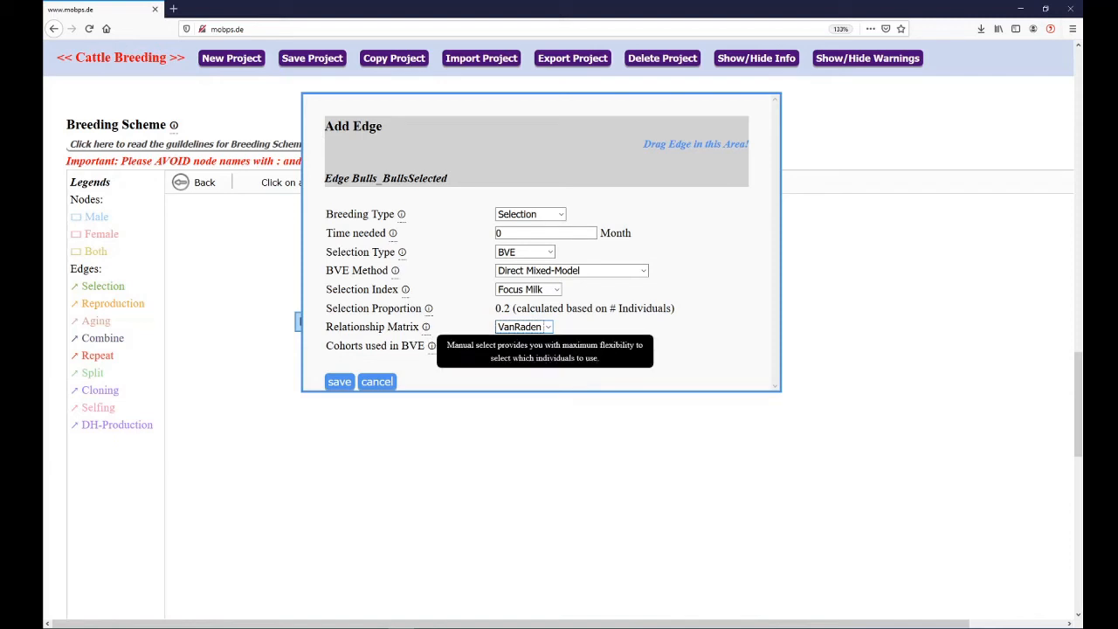
left_click(568, 347)
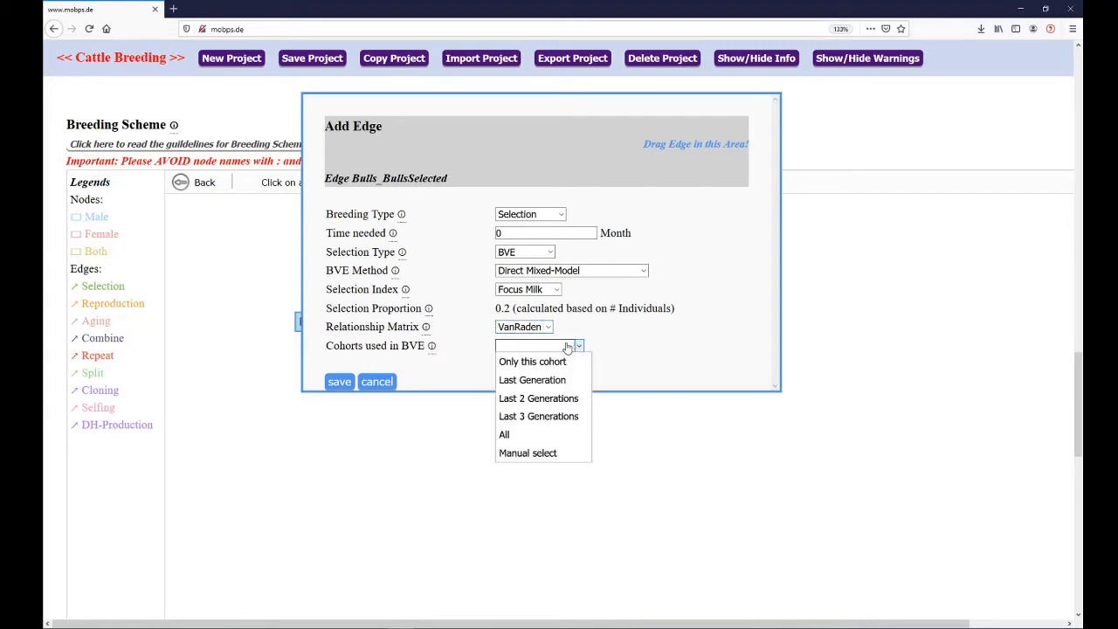
left_click(550, 436)
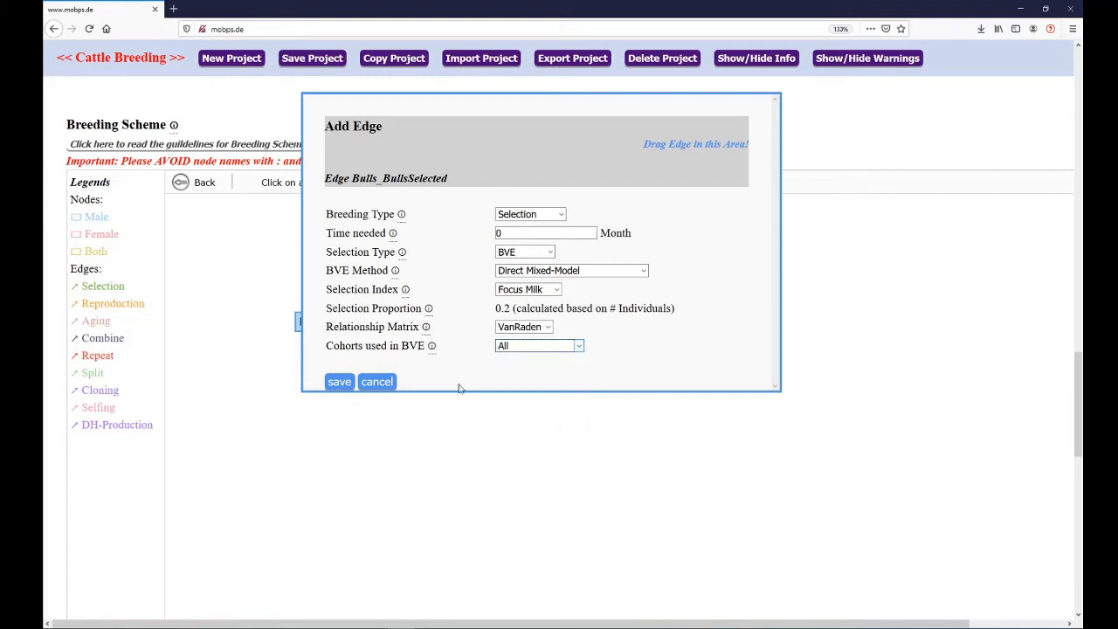
left_click(346, 385)
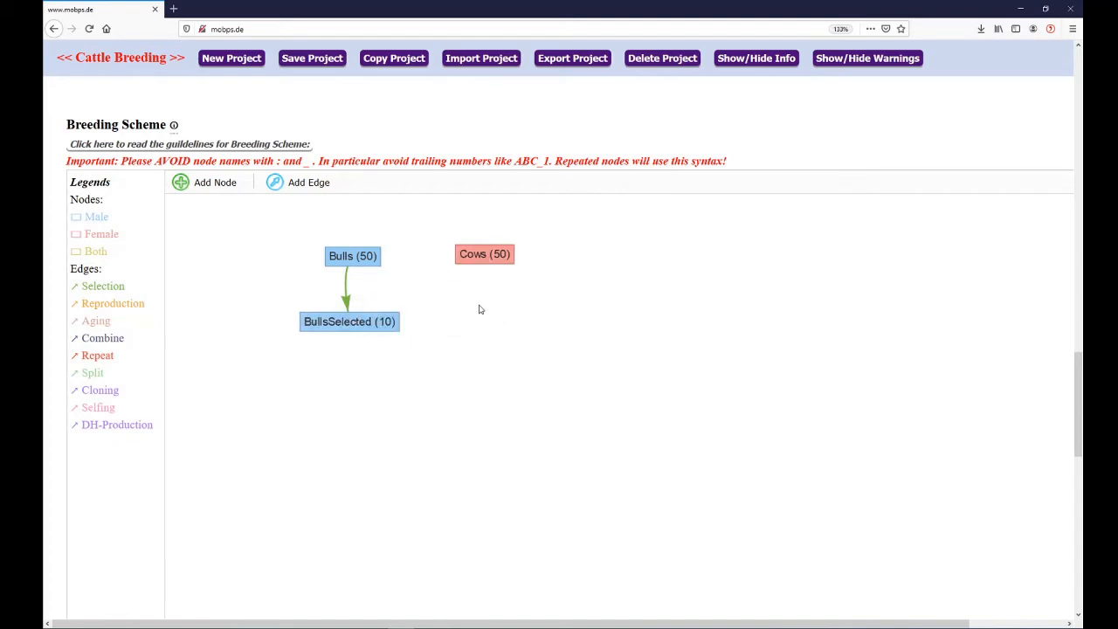
Place a new node below BullsSelected, named offspringBulls, with 50 individuals
left_click(219, 189)
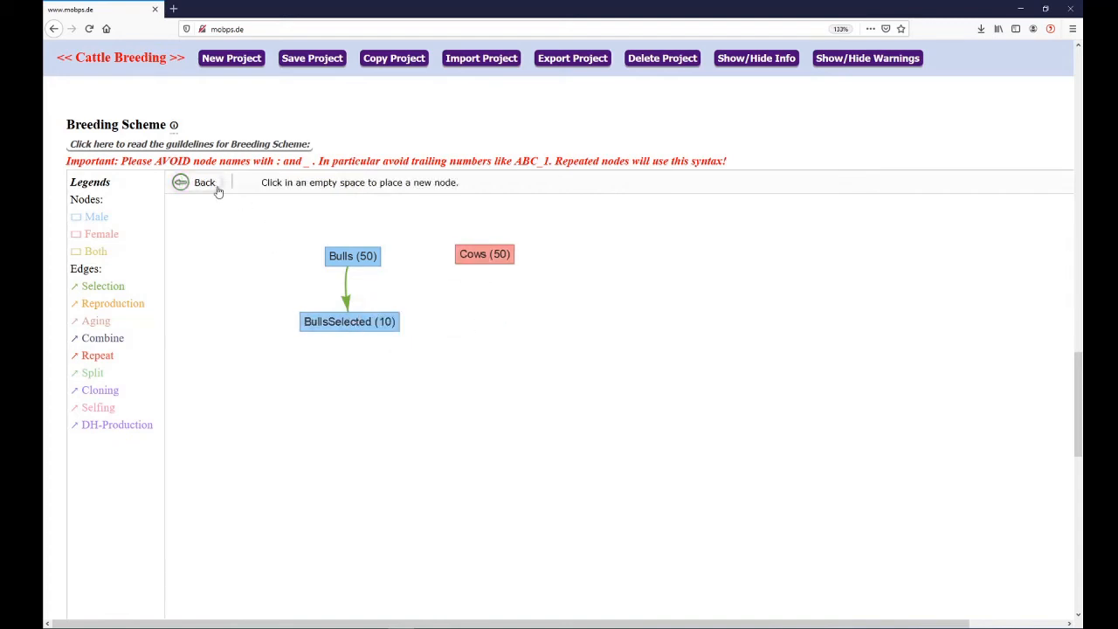
left_click(337, 387)
left_click(519, 181)
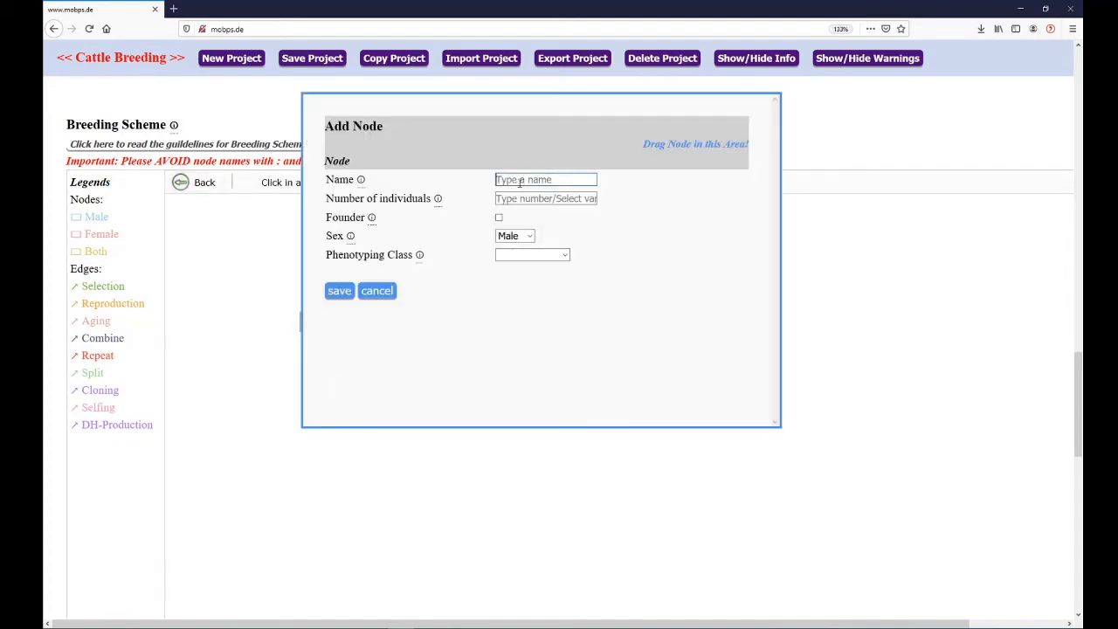
type("offspringBu")
type("lls")
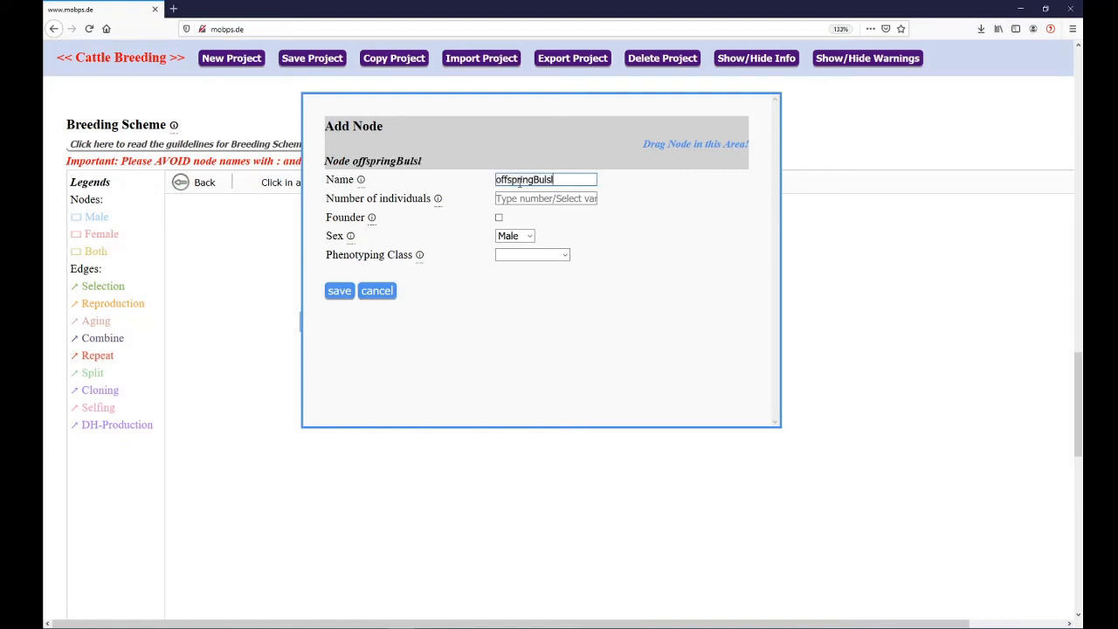
key("Tab")
type("50")
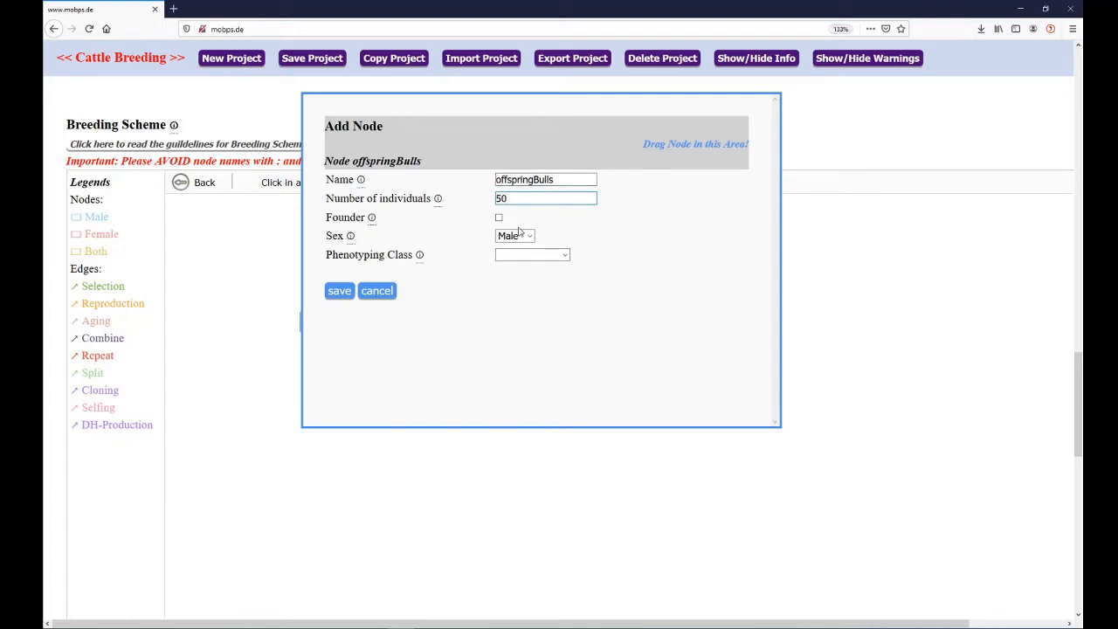
Assign the Bulls phenotyping class to the offspringBulls node, save it, and align the node beneath BullsSelected
left_click(524, 255)
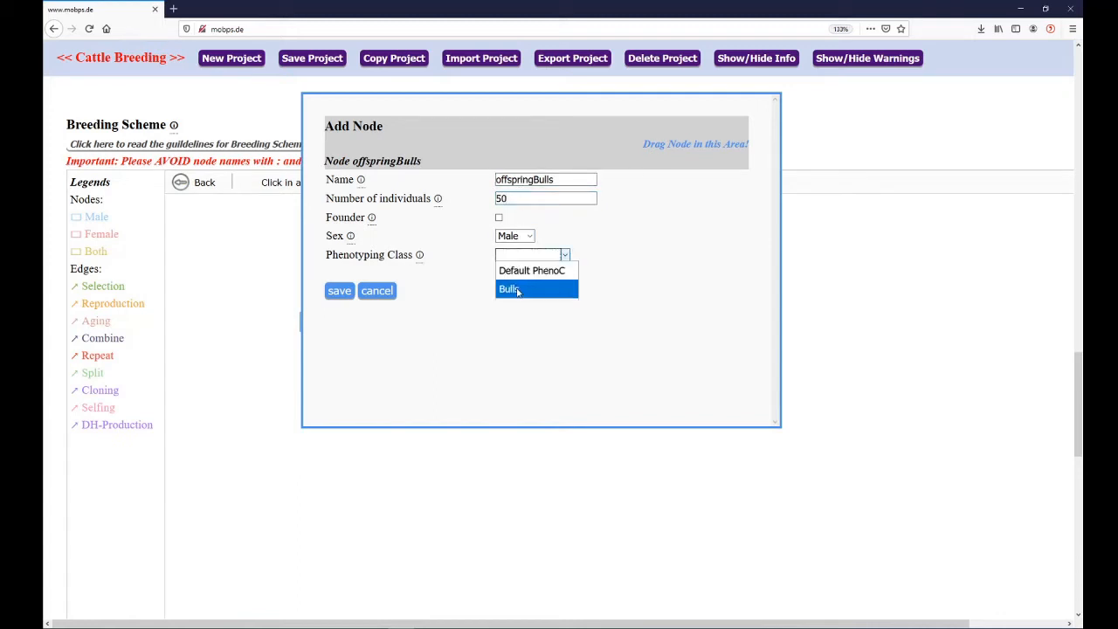
left_click(515, 289)
left_click(340, 291)
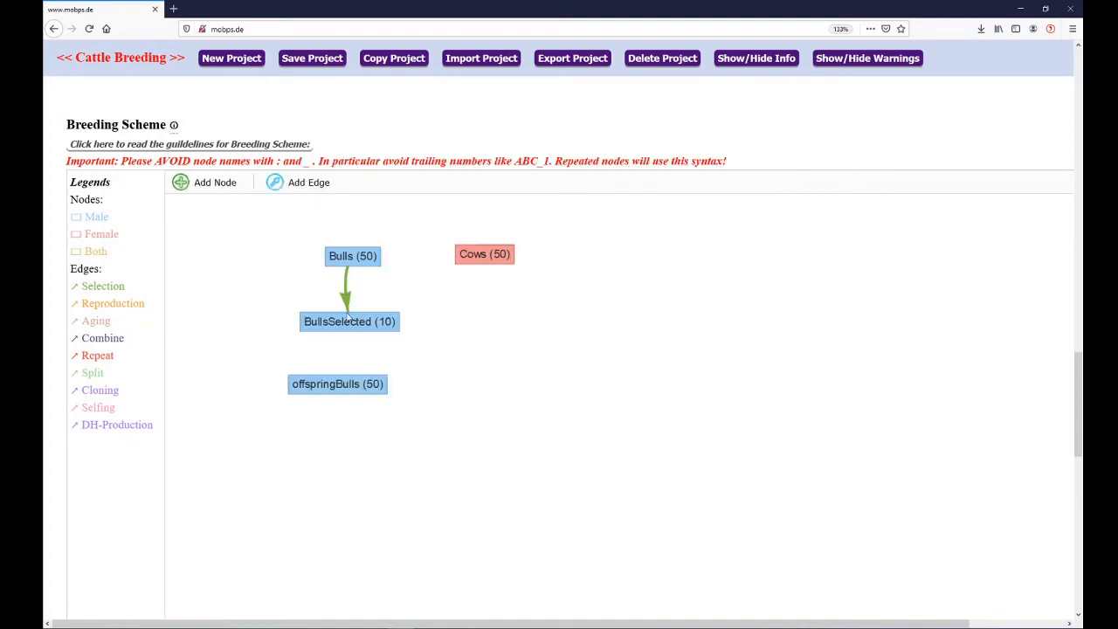
left_click_drag(344, 389, 354, 393)
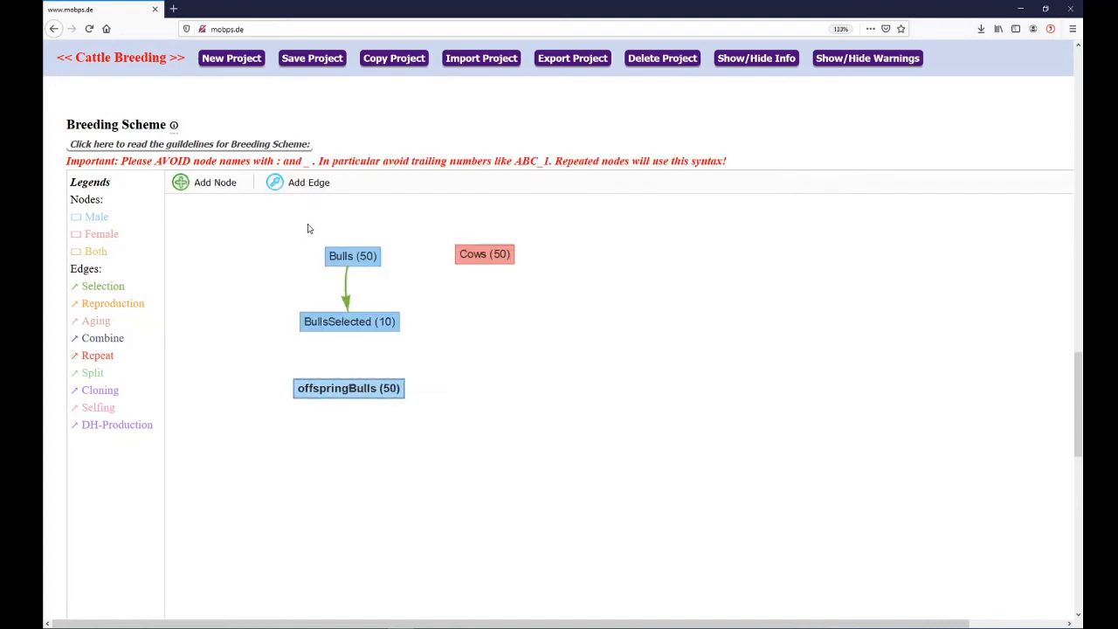
Connect BullsSelected to offspringBulls with a new edge and set its breeding type to Reproduction
left_click(309, 184)
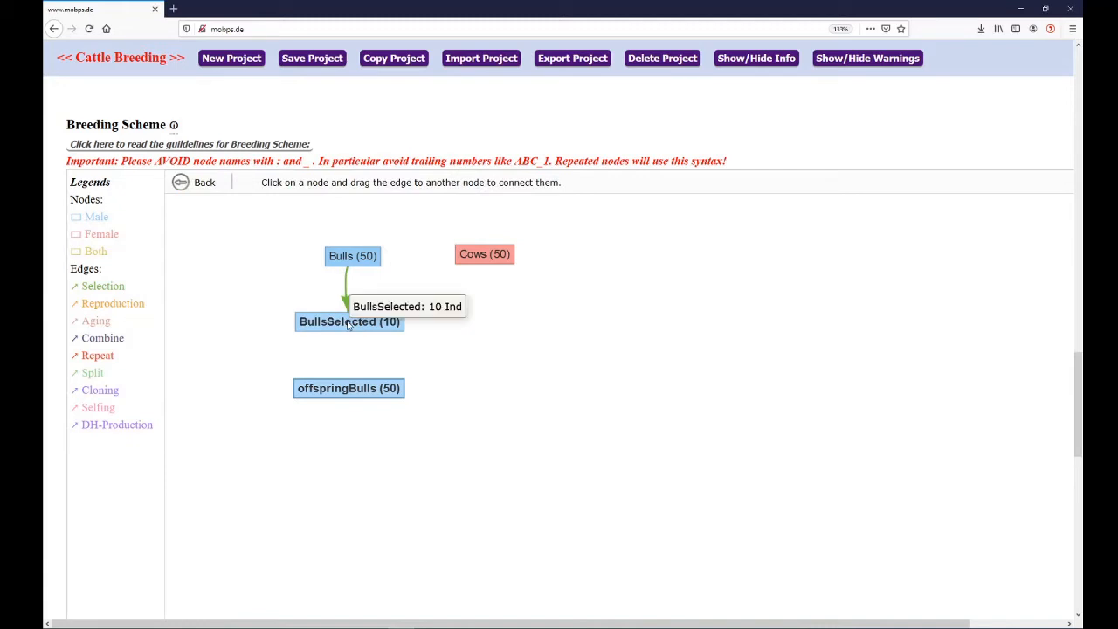
left_click_drag(348, 324, 349, 389)
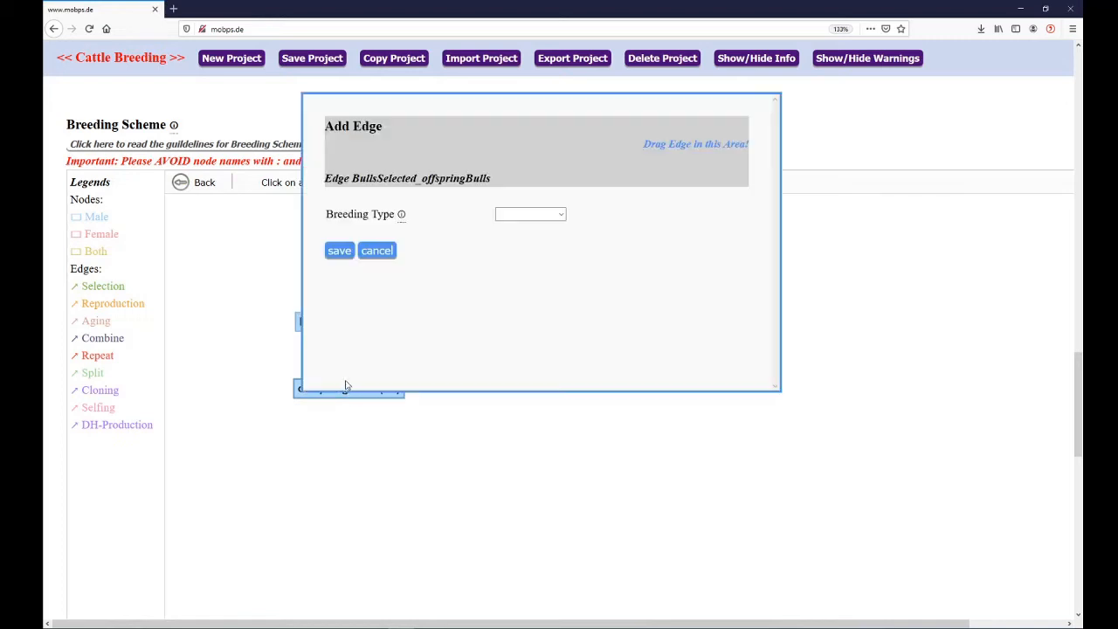
left_click(514, 214)
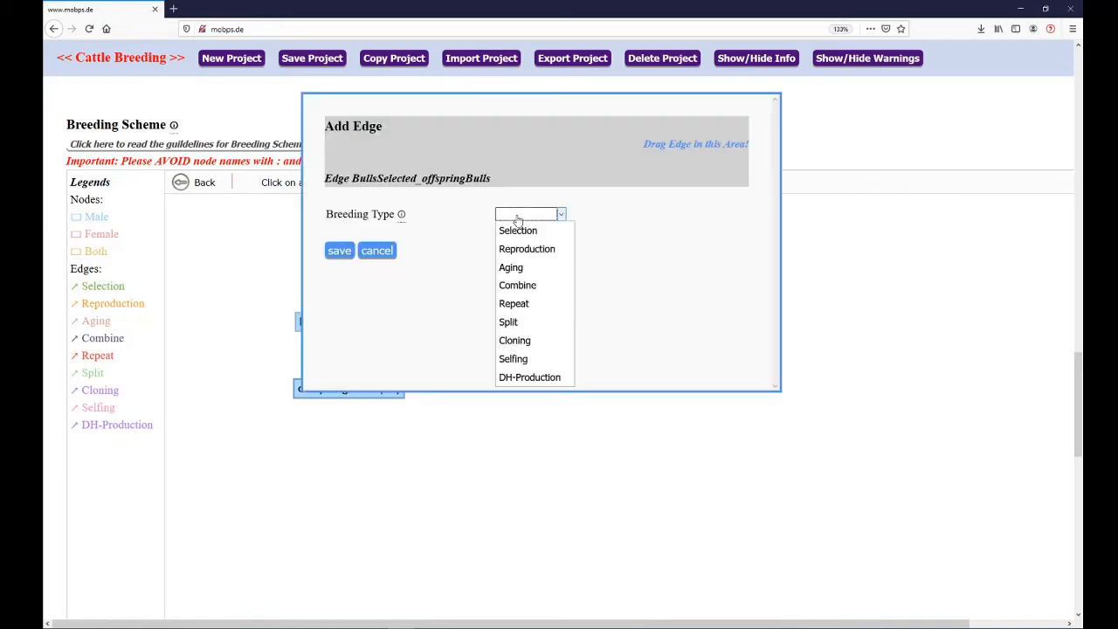
left_click(536, 250)
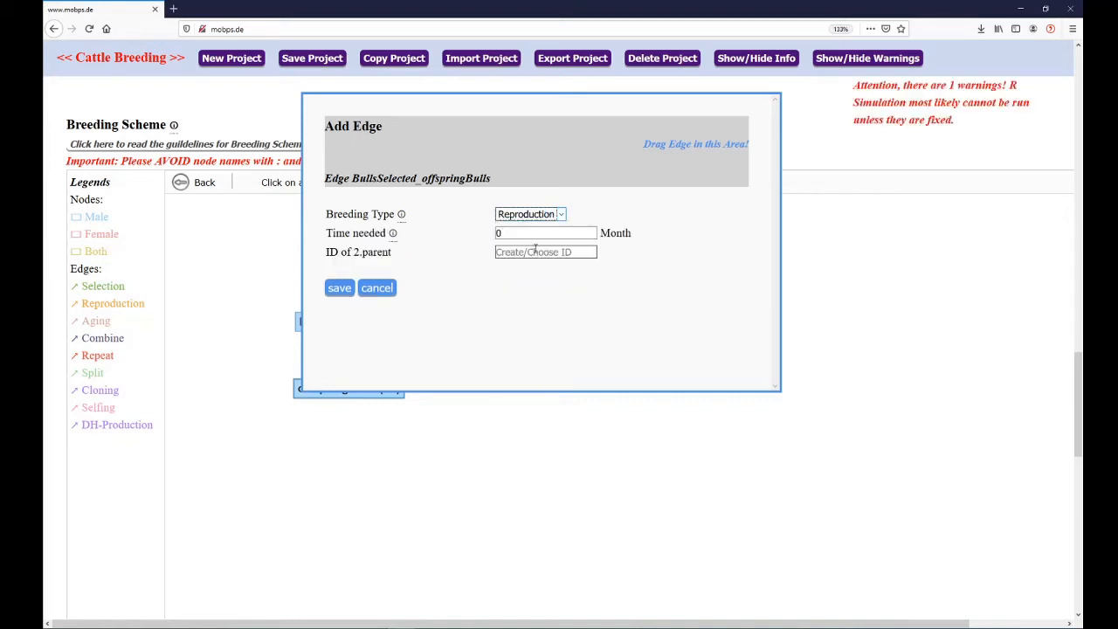
Set the reproduction edge's time needed to 12 months and its second parent to Cows, and save the edge
left_click(515, 233)
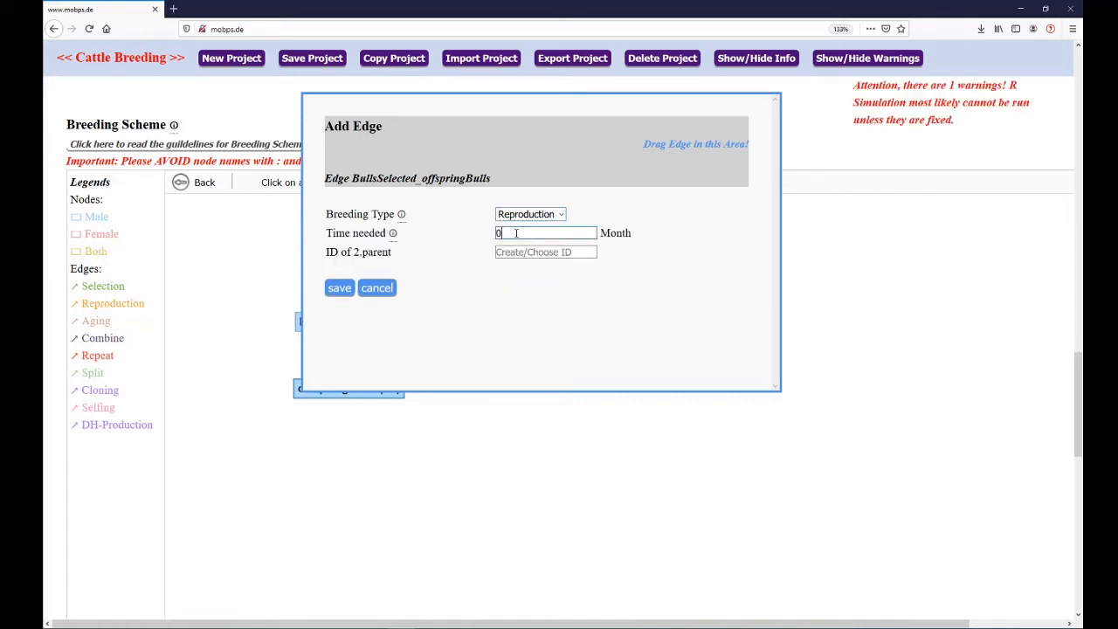
key("BackSpace")
type("12")
left_click(450, 246)
left_click(527, 253)
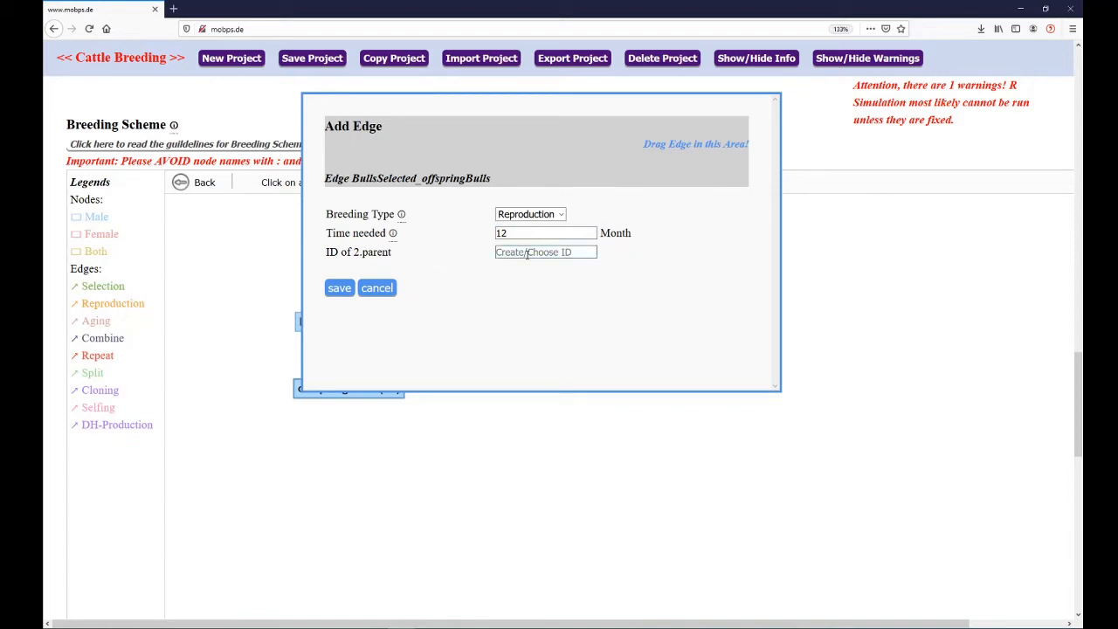
type("C")
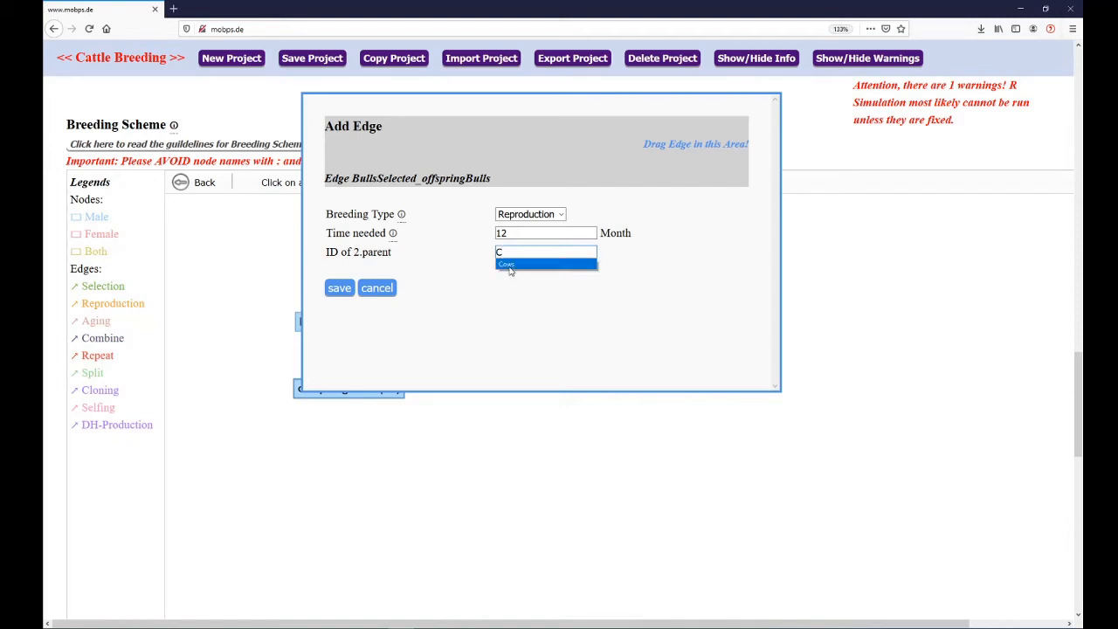
left_click(511, 265)
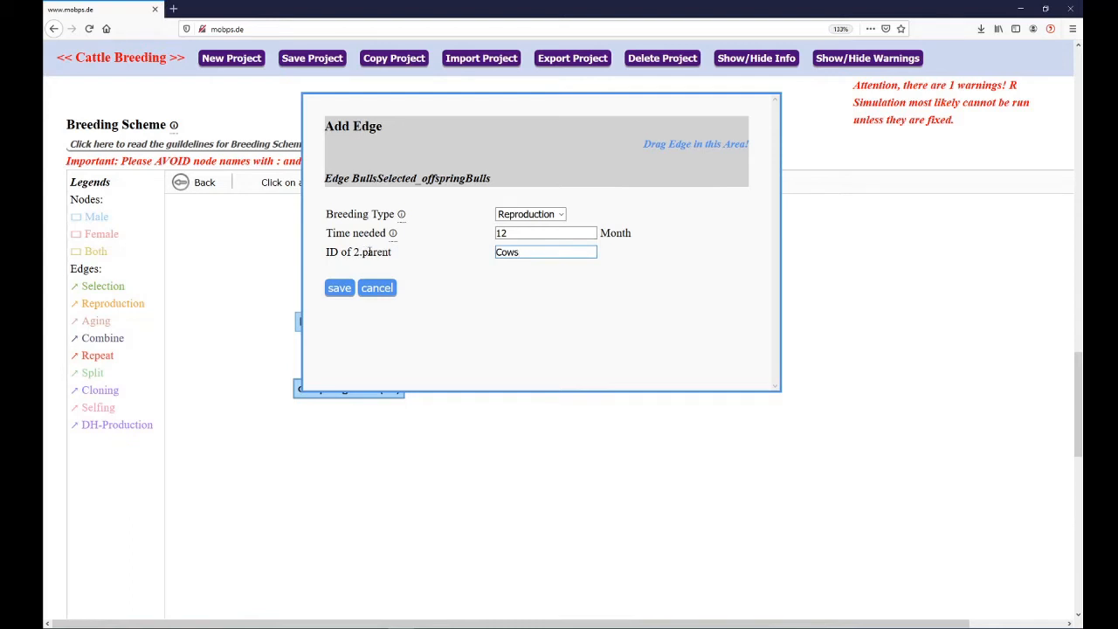
left_click(340, 289)
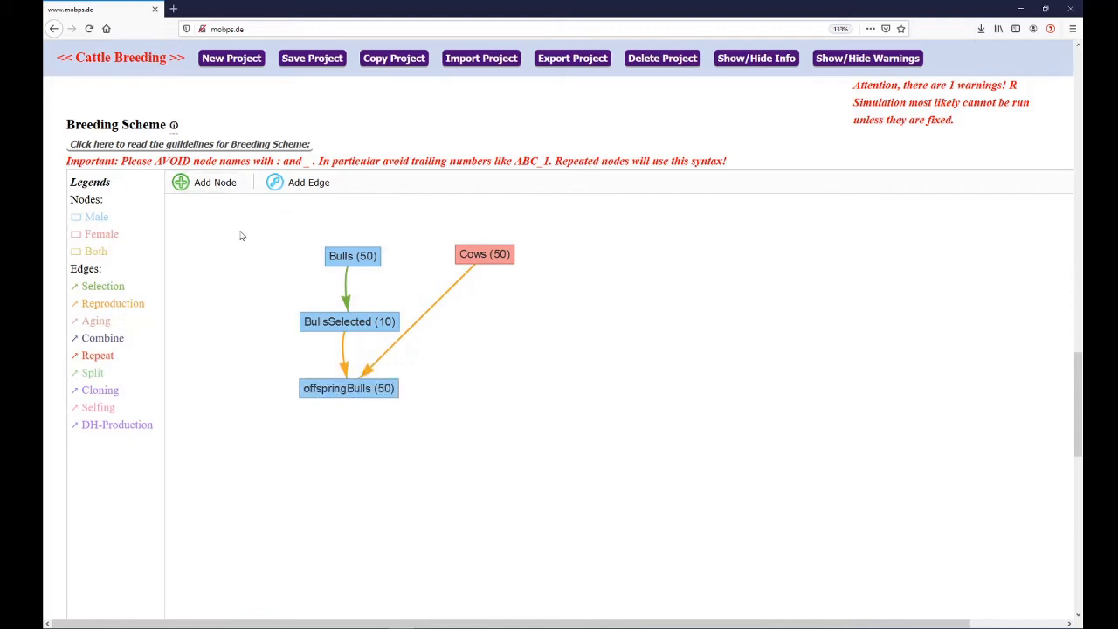
Place a new node beside offspringBulls, below Cows, named offspringCows, with 50 individuals
left_click(218, 189)
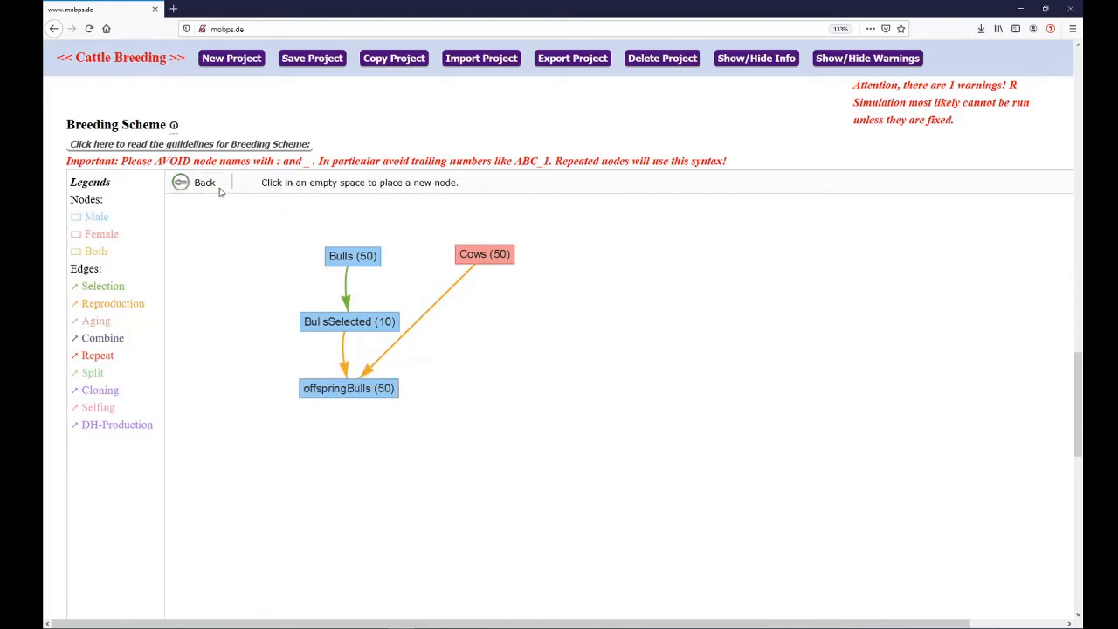
left_click(479, 387)
left_click(517, 179)
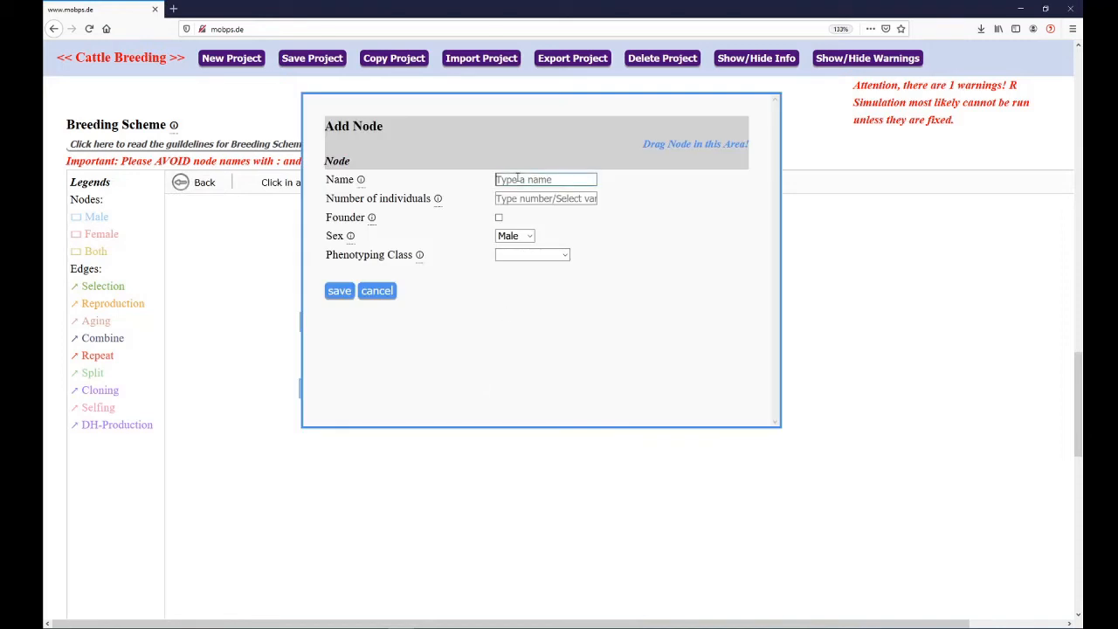
type("offspring")
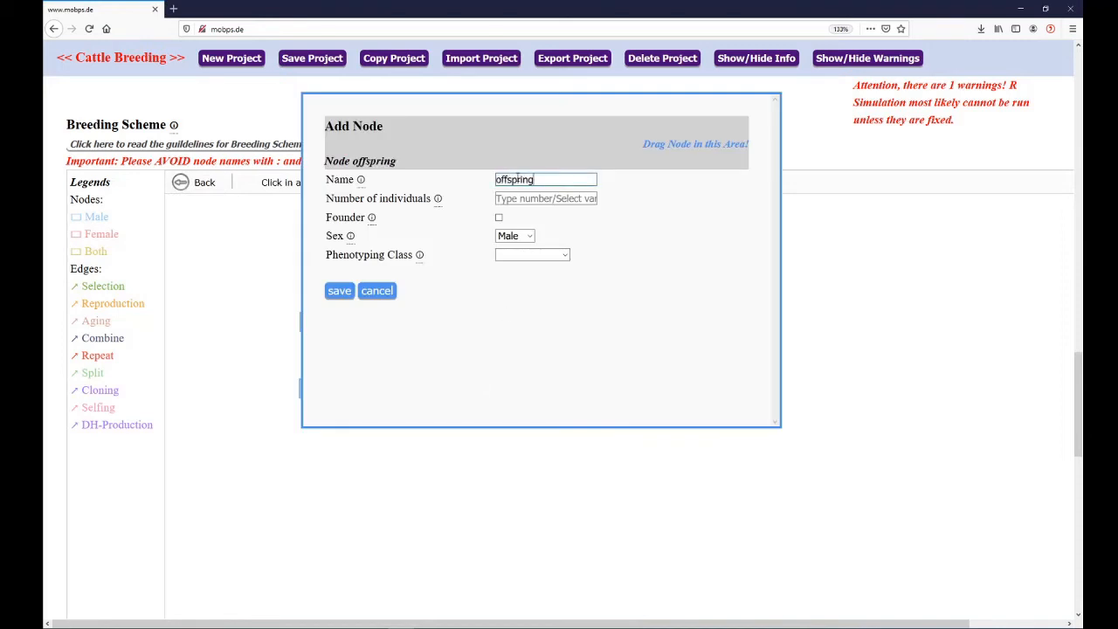
type("Cows")
key("Tab")
type("50")
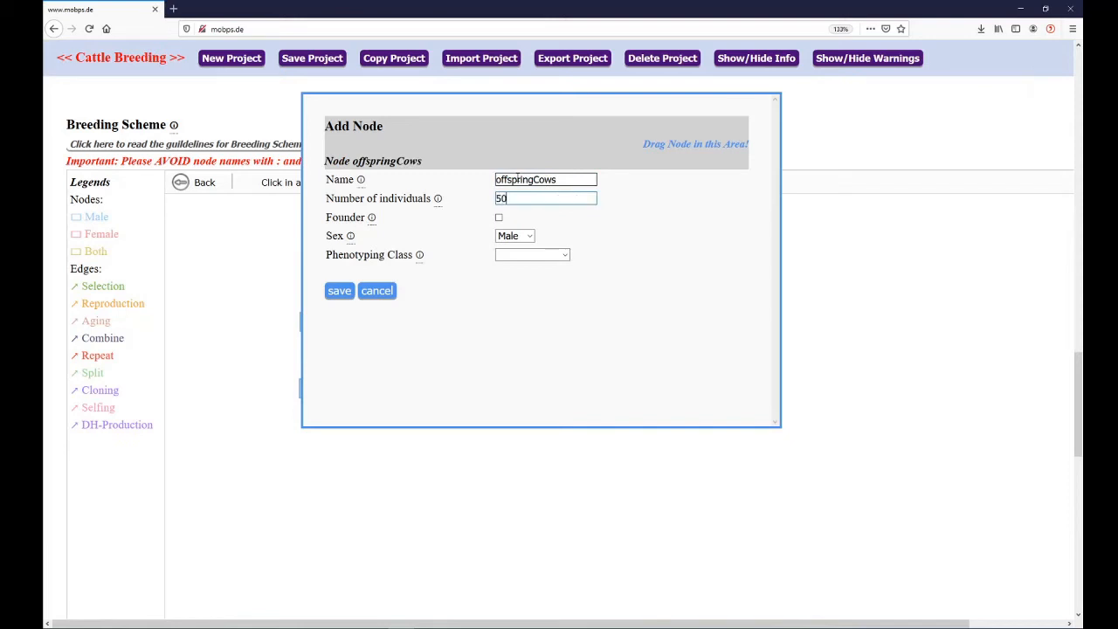
Set the offspringCows node's sex to Female and its phenotyping class to Default PhenoC, and save the node
left_click(516, 236)
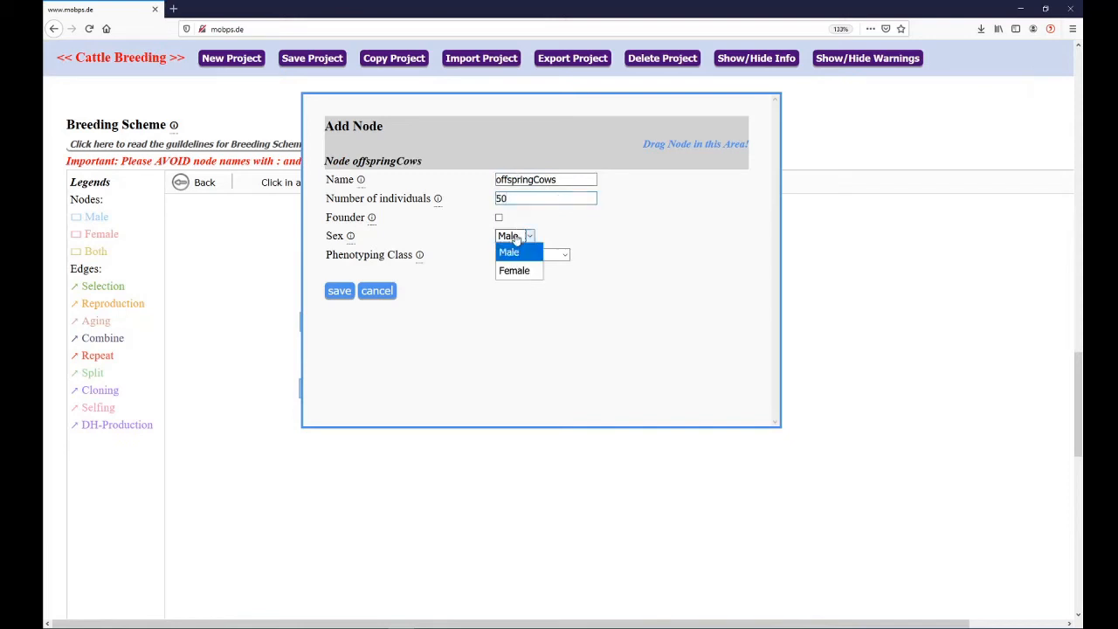
left_click(522, 269)
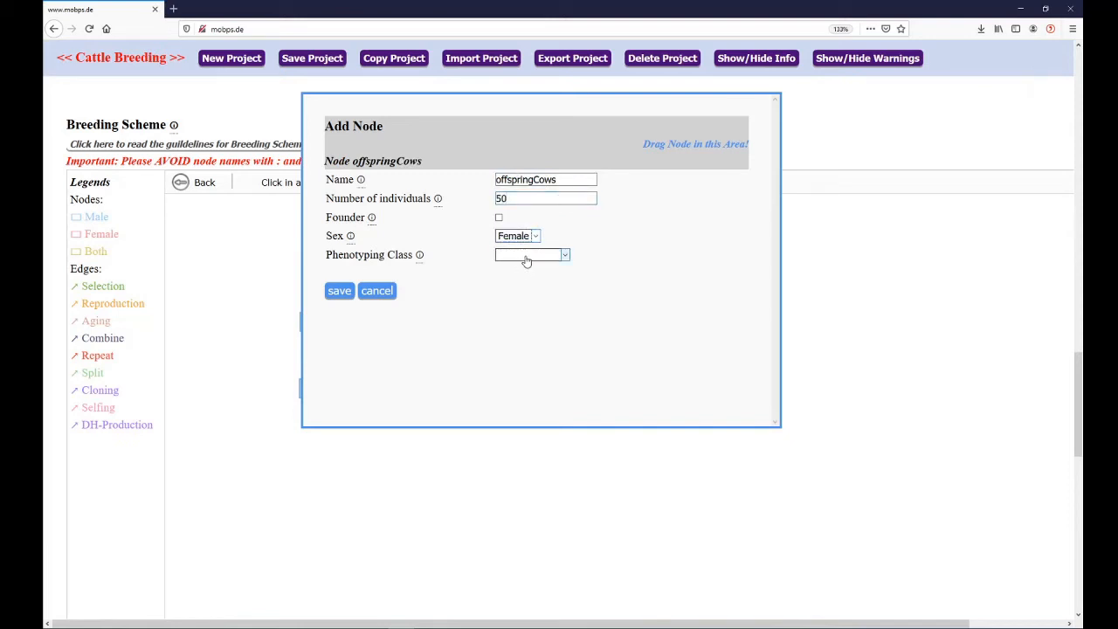
left_click(527, 255)
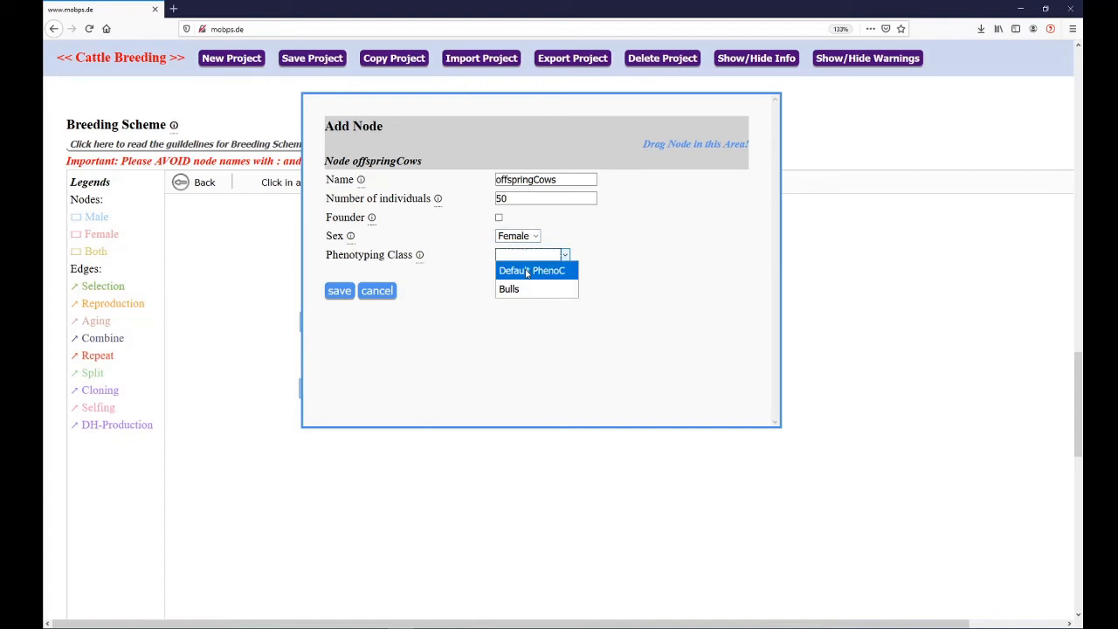
left_click(527, 271)
left_click(341, 291)
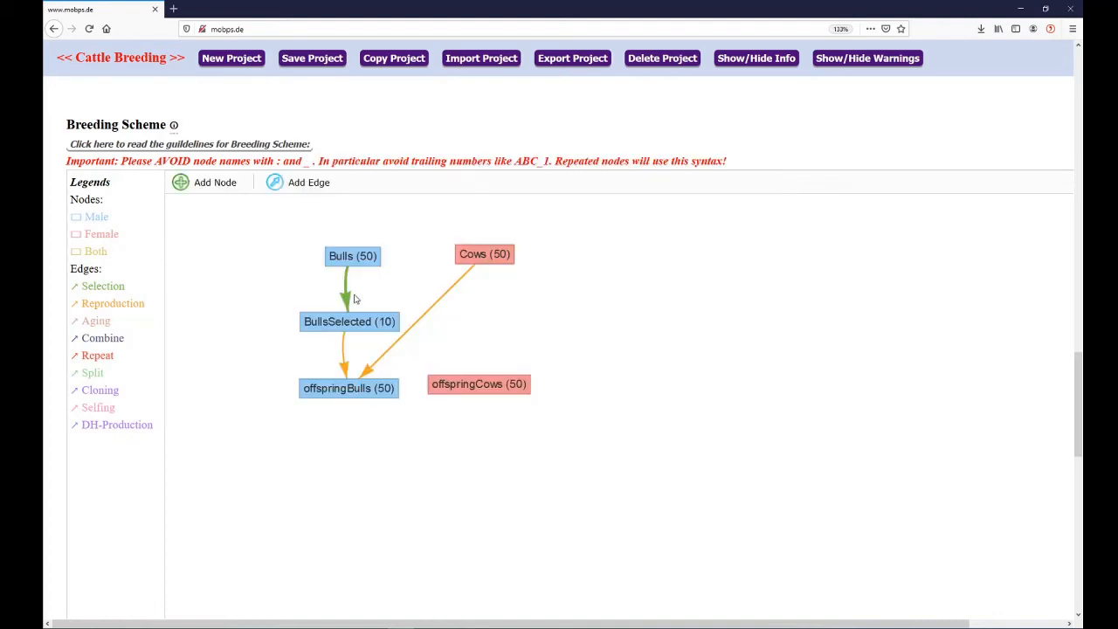
Connect BullsSelected to offspringCows with a new edge and set its breeding type to Reproduction
left_click(310, 188)
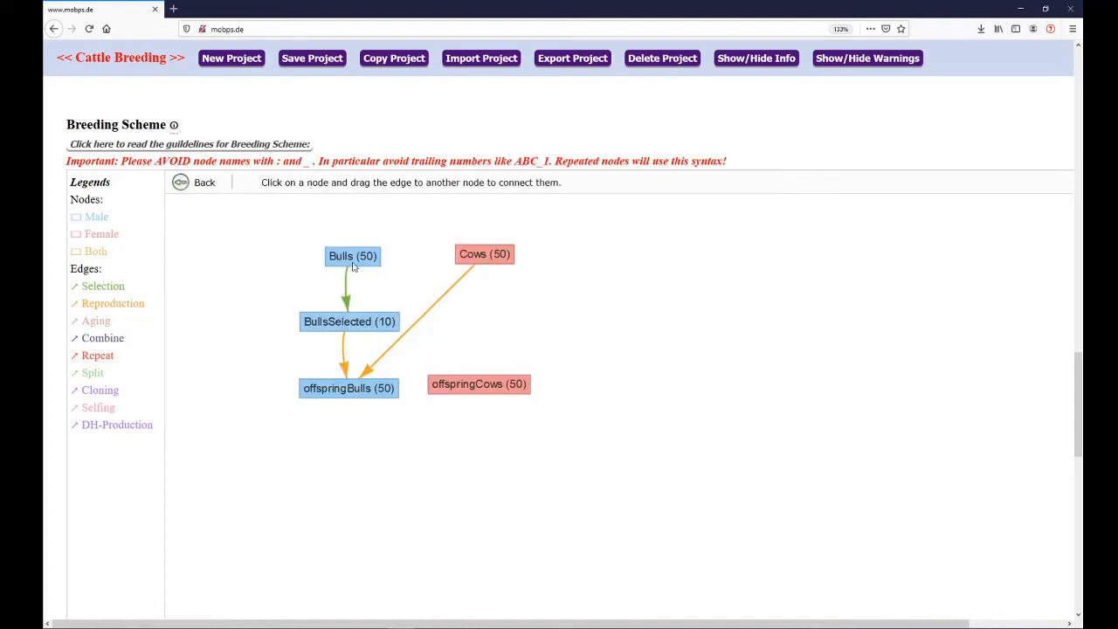
left_click_drag(370, 327, 476, 385)
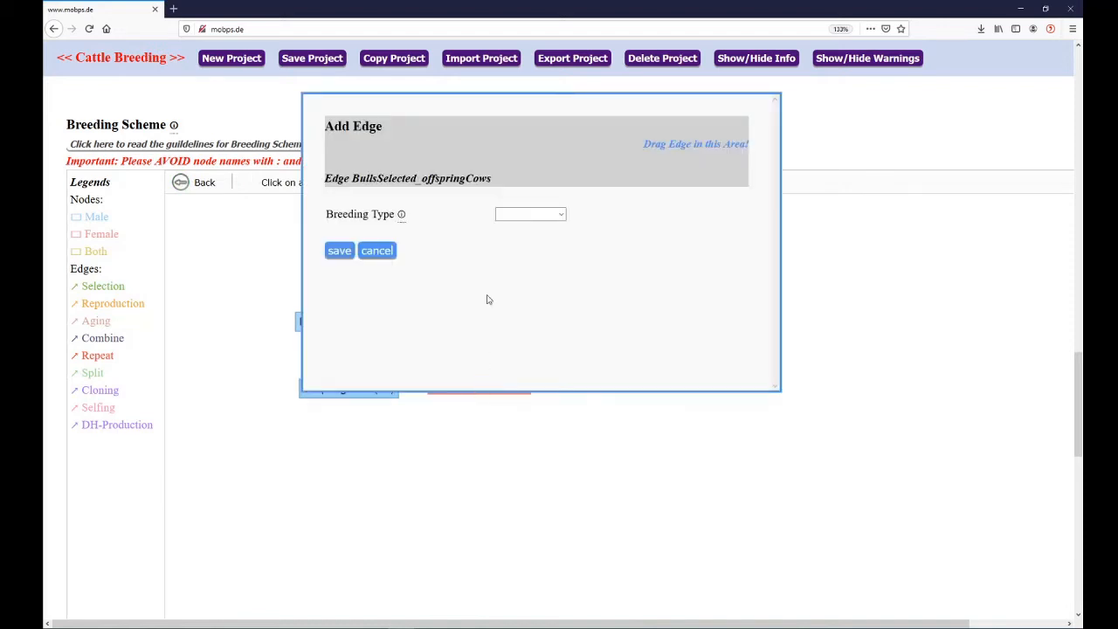
left_click(527, 219)
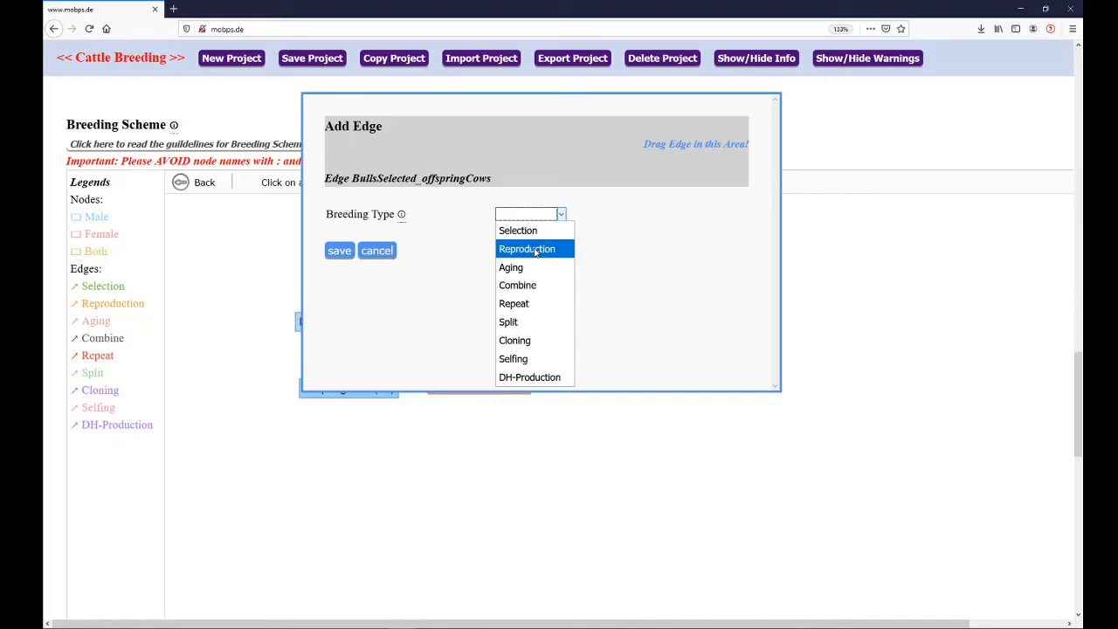
left_click(535, 250)
Set the BullsSelected–offspringCows edge's time needed to 12 months and its second parent to Cows, and save the edge
left_click(521, 234)
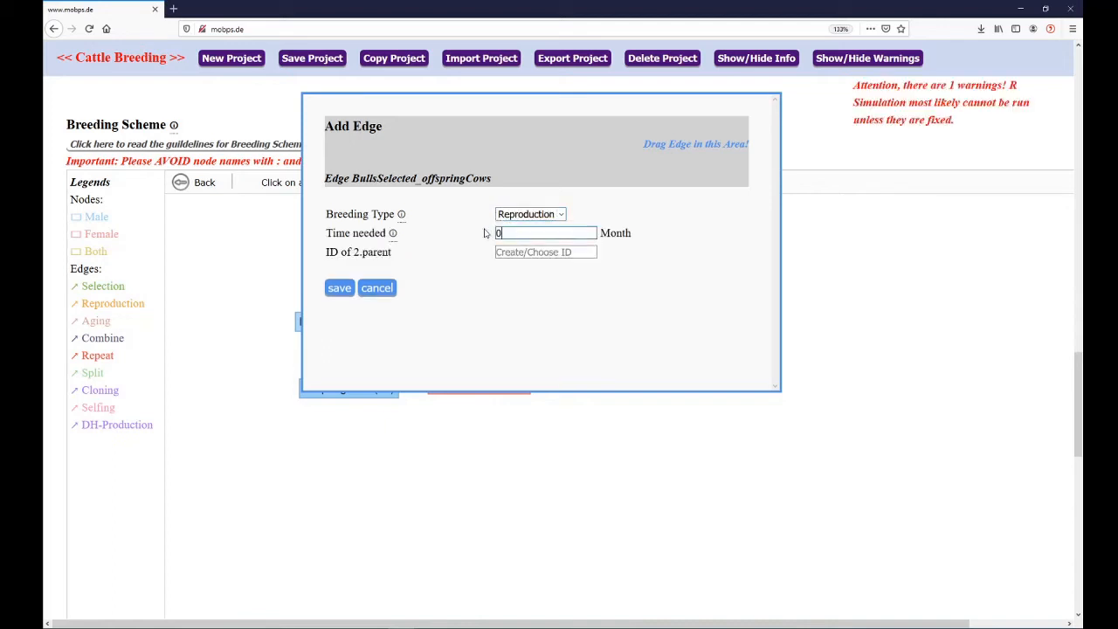
key("BackSpace")
type("12")
left_click(496, 260)
type("C")
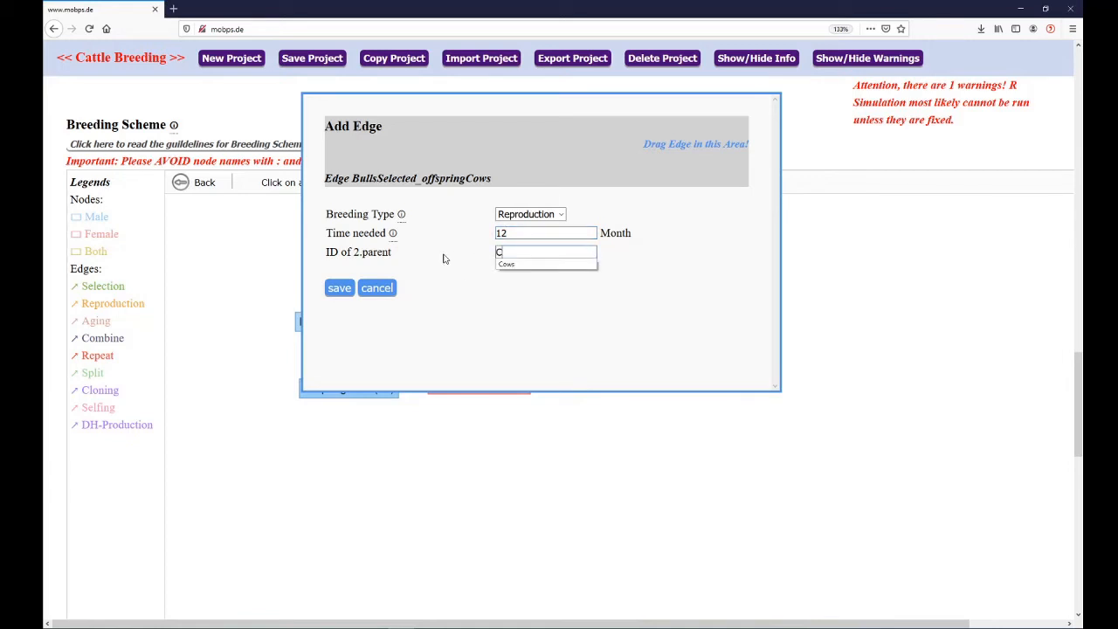
left_click(505, 263)
left_click(338, 290)
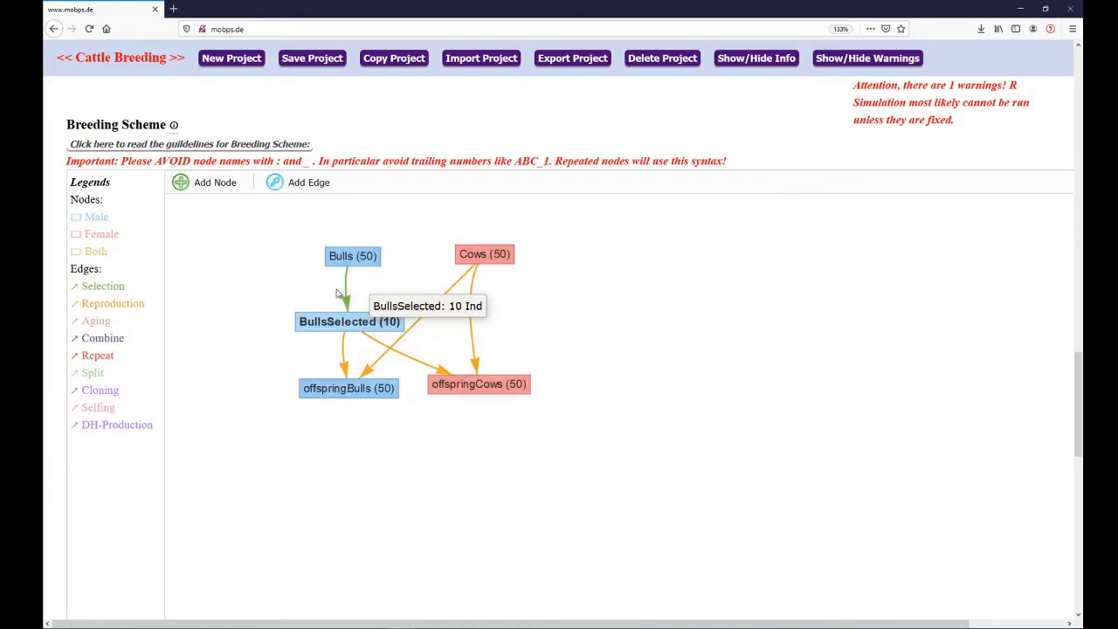
left_click(488, 394)
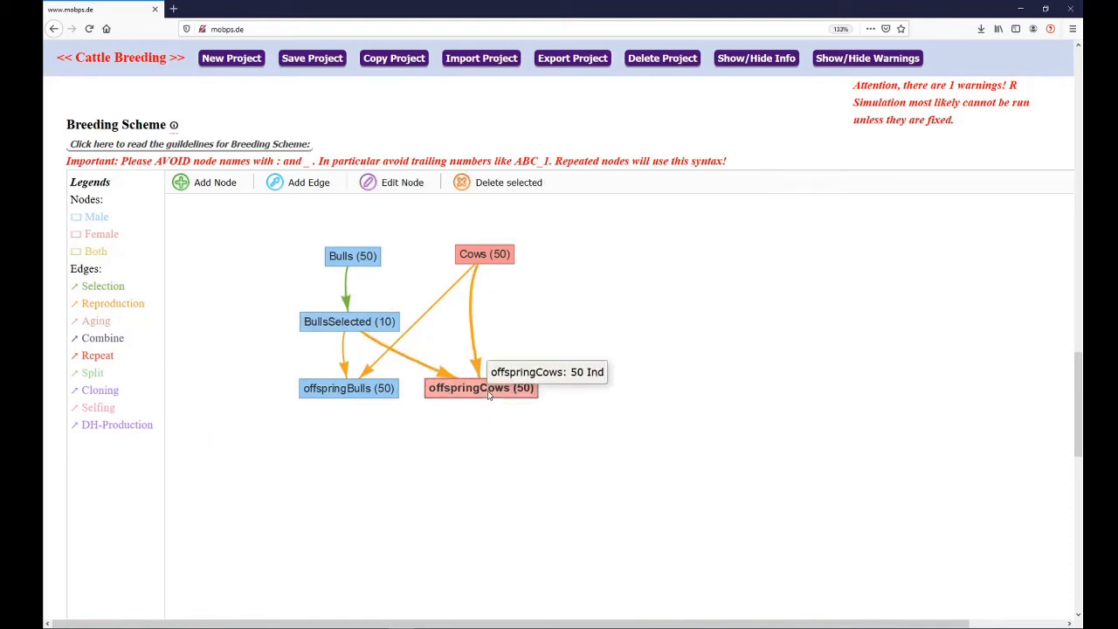
left_click(601, 378)
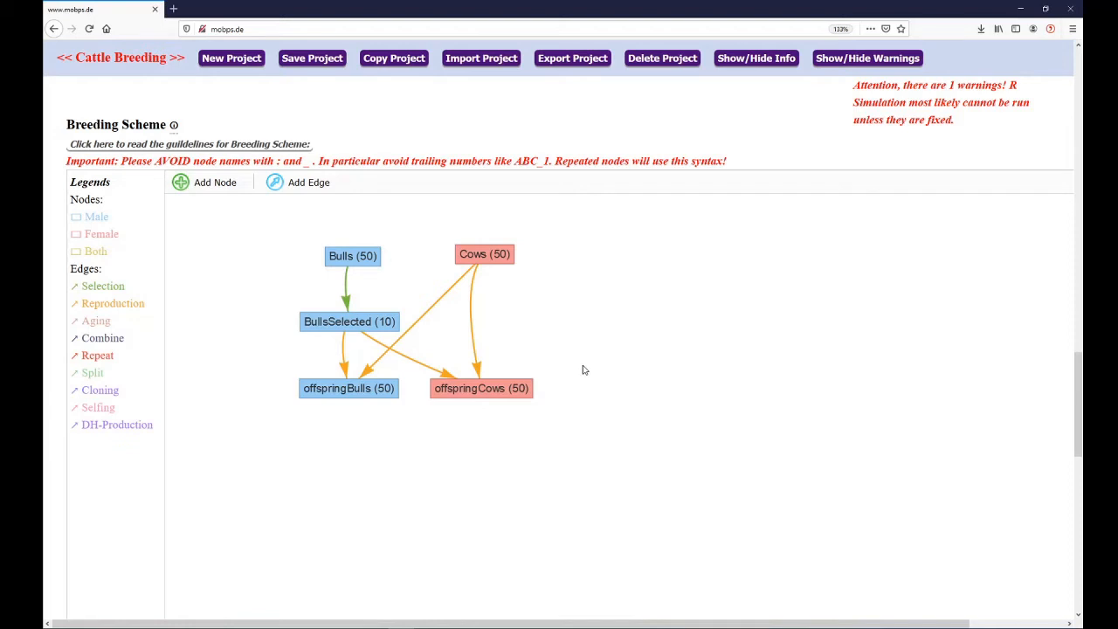
Connect offspringCows back to Cows with a Repeat edge, set the number of repeats to 10, and save it
left_click(302, 184)
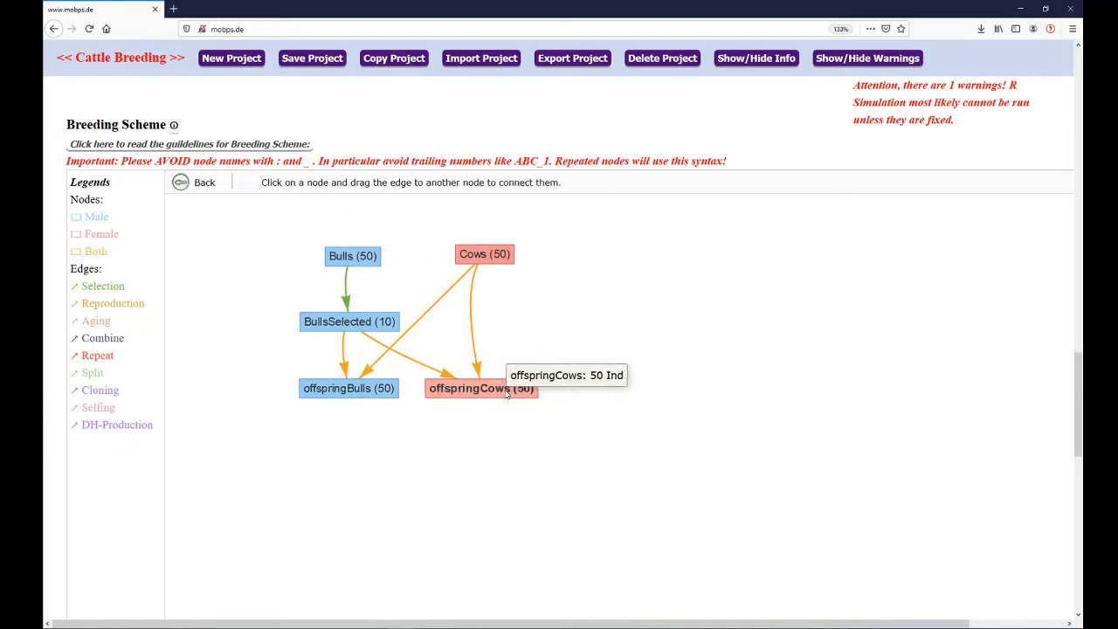
left_click_drag(505, 395, 495, 259)
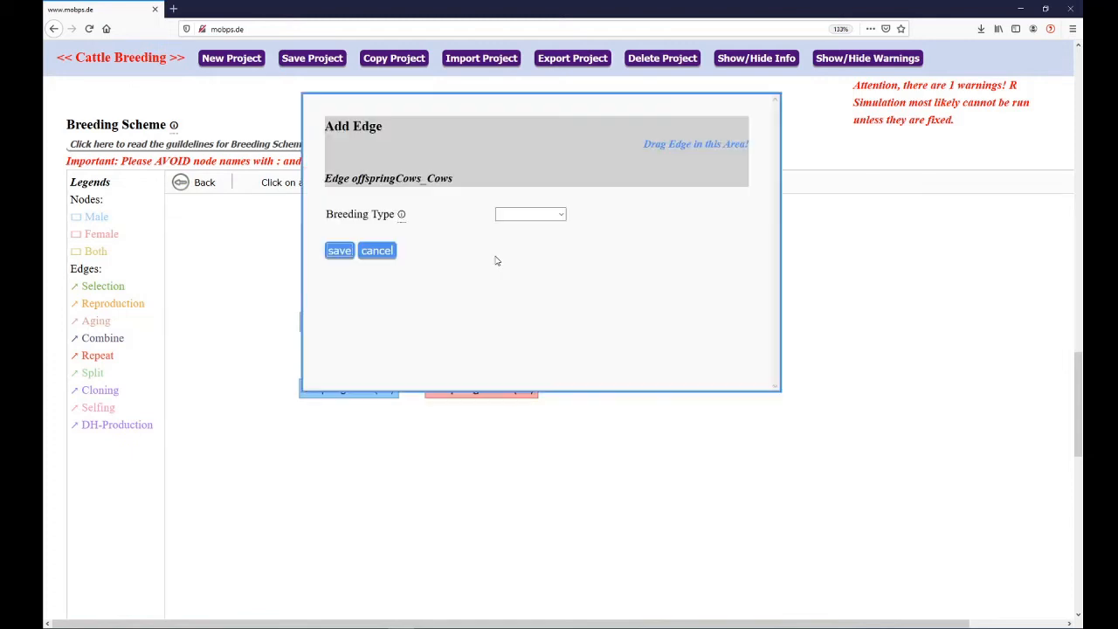
left_click(528, 218)
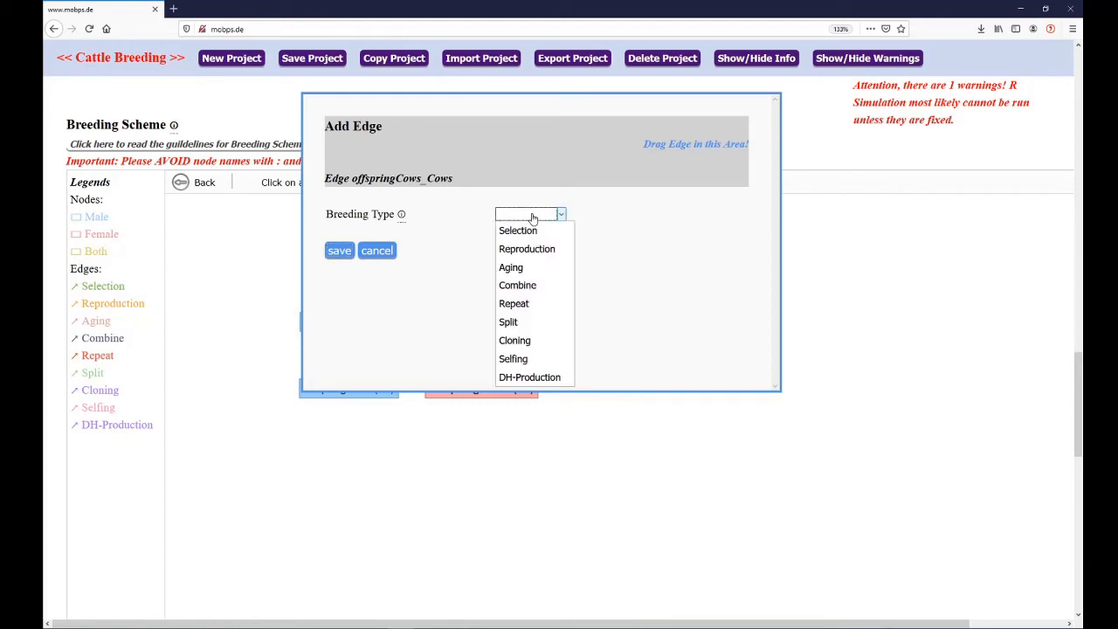
left_click(528, 305)
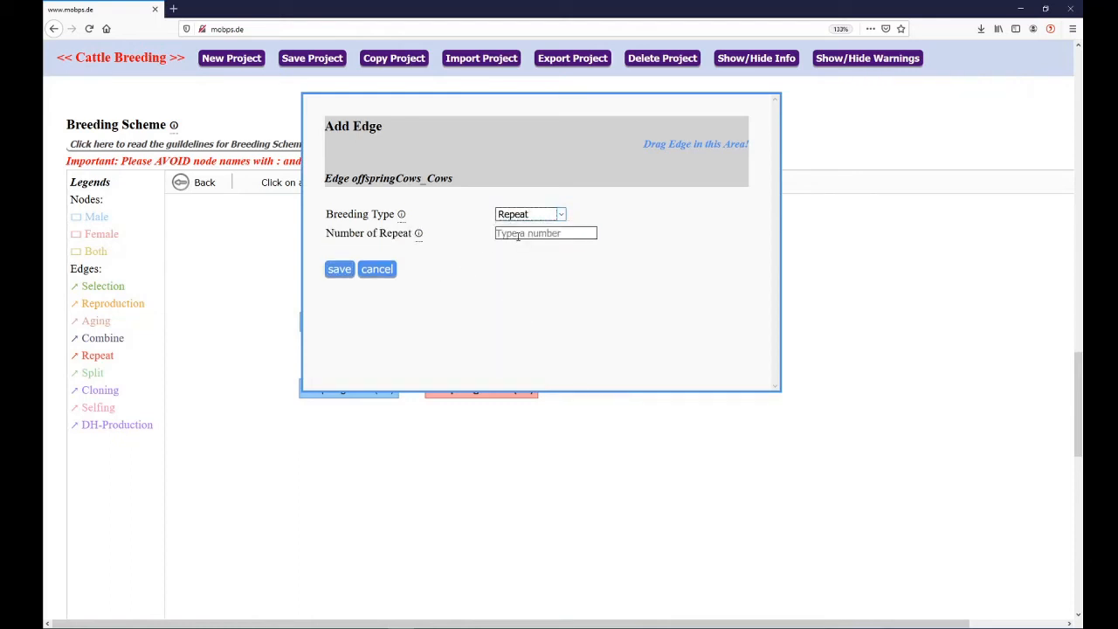
key("Tab")
type("10")
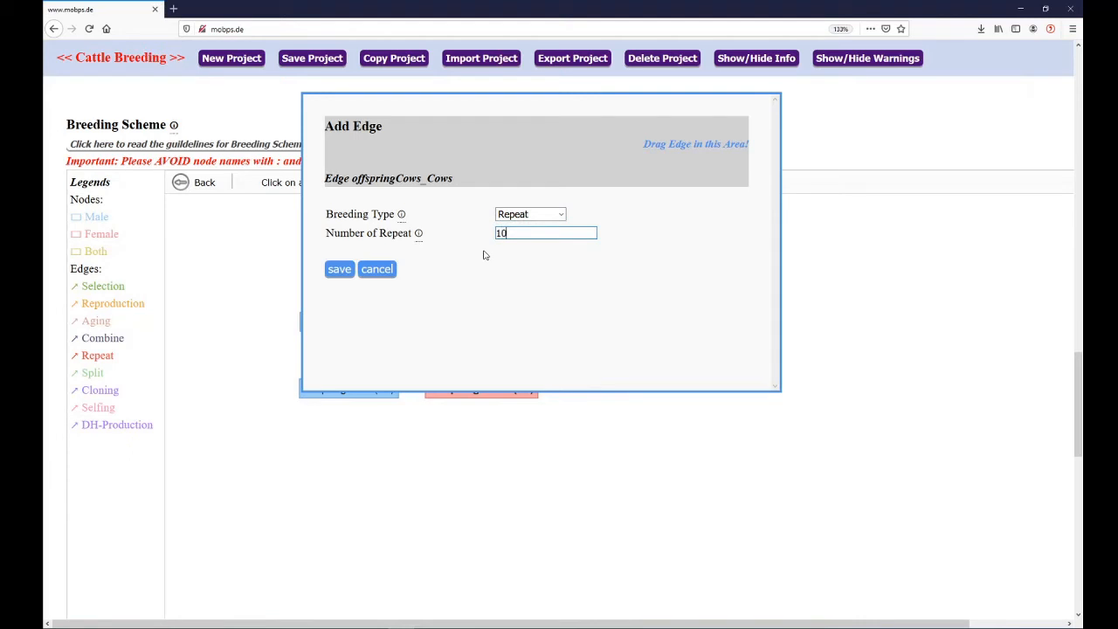
left_click(340, 269)
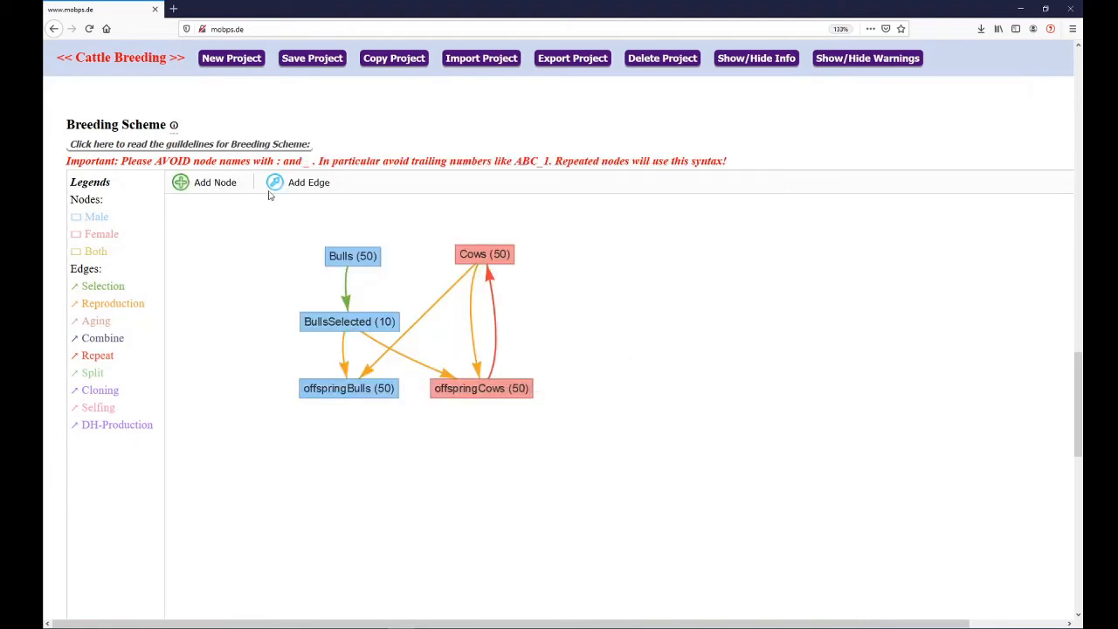
Connect offspringBulls back to Bulls with a Repeat edge, set the number of repeats to 10, and save it
left_click(293, 185)
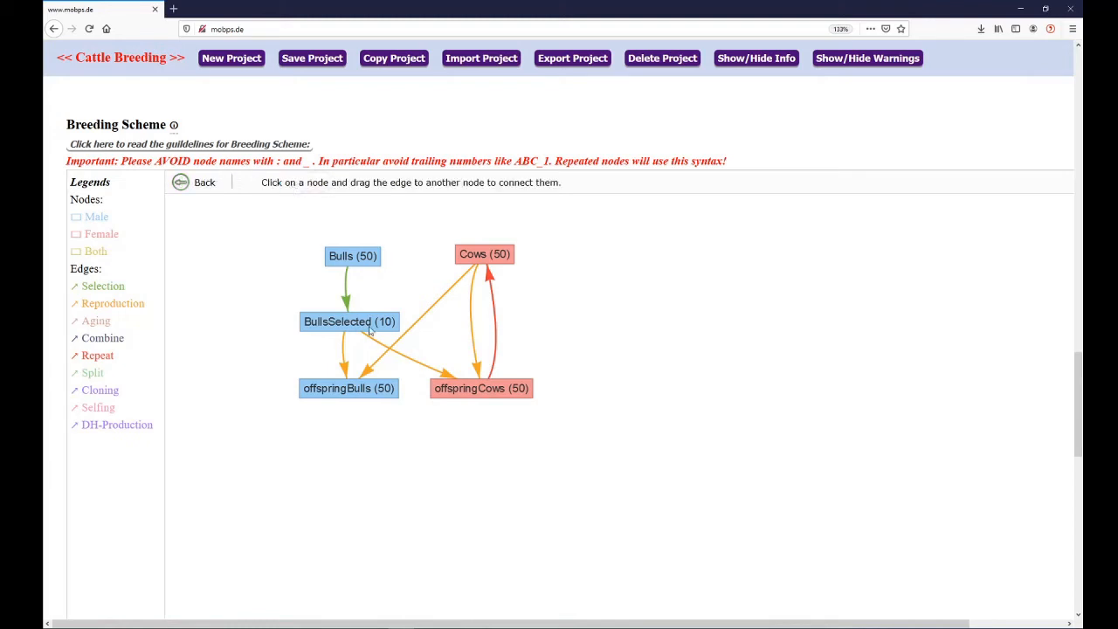
left_click_drag(363, 386, 361, 255)
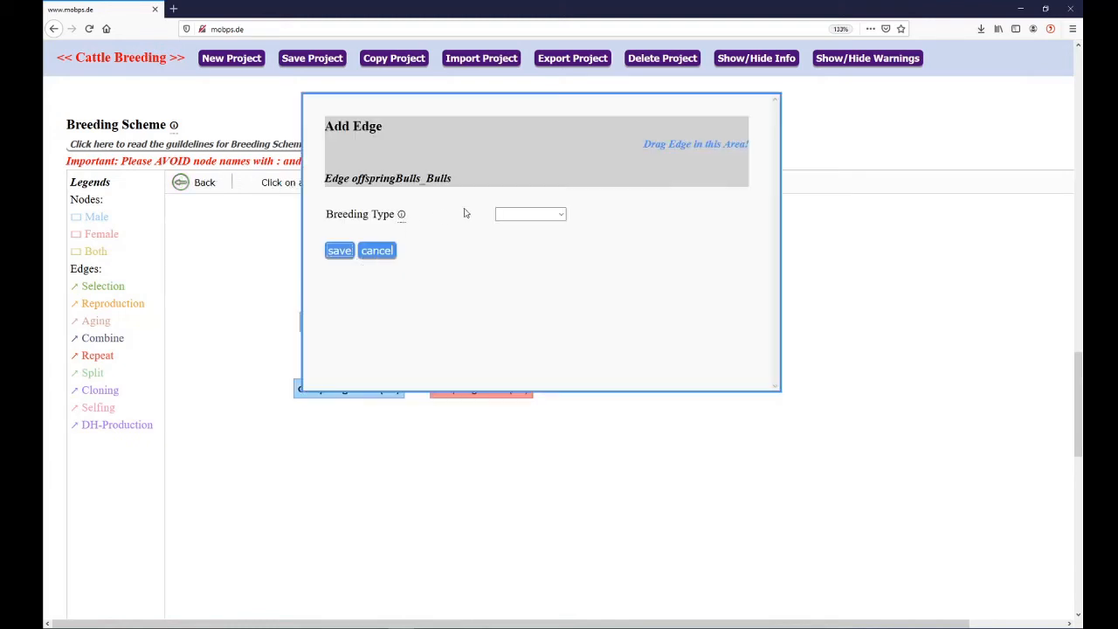
left_click(525, 214)
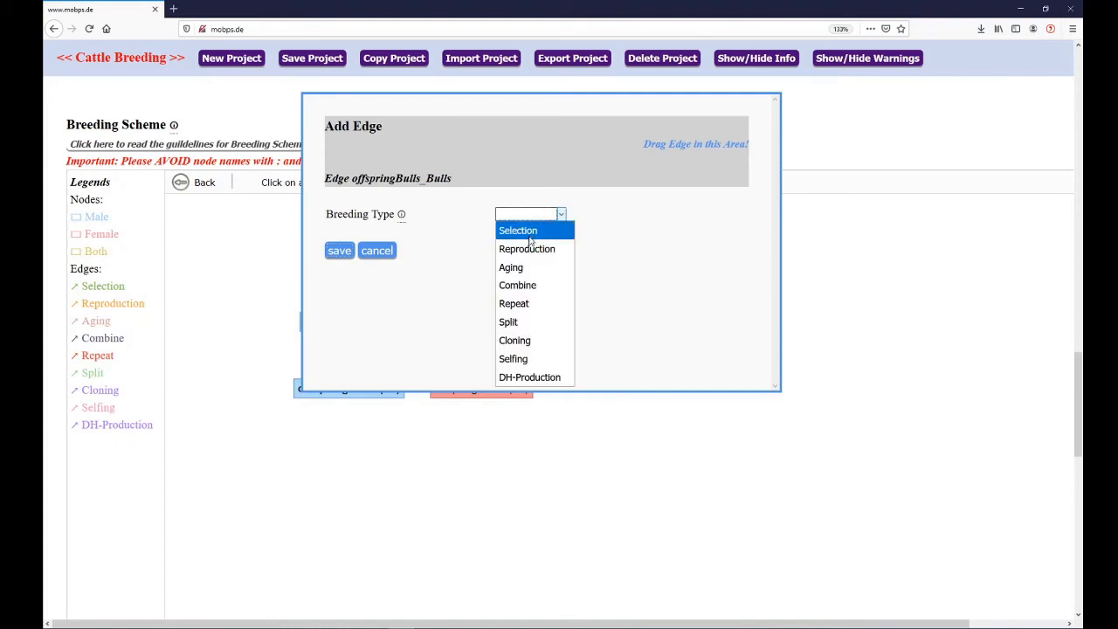
left_click(521, 303)
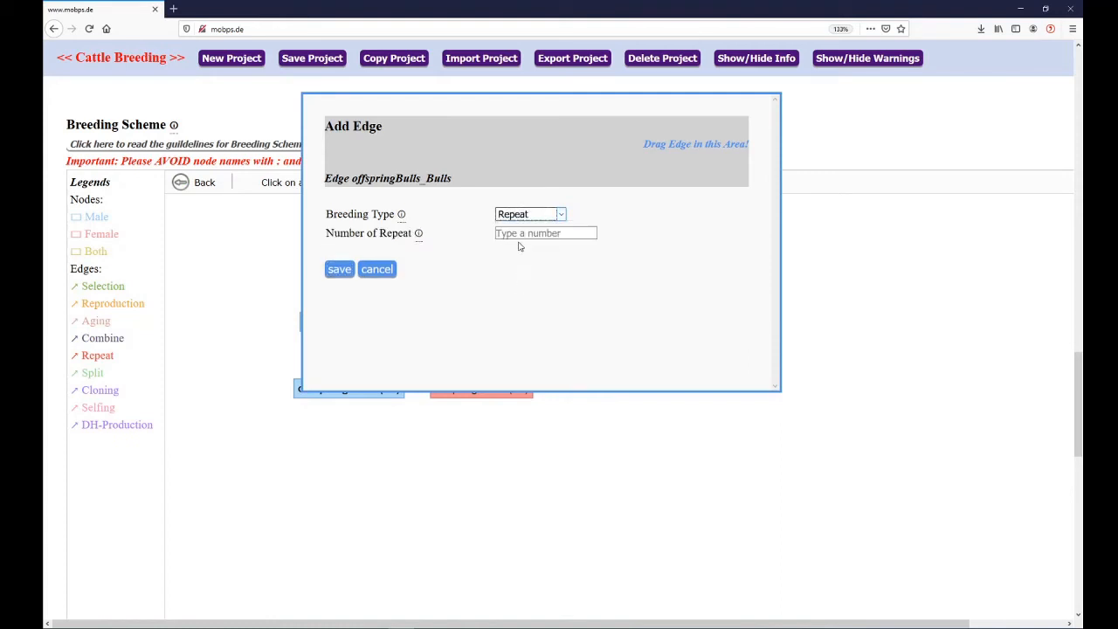
left_click(513, 235)
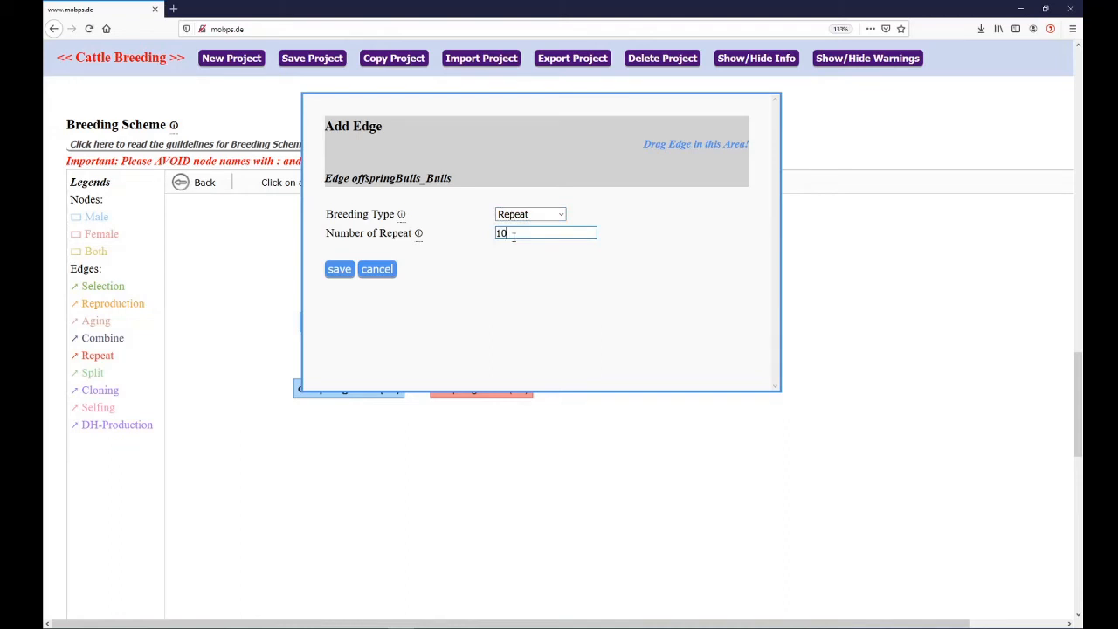
left_click(341, 271)
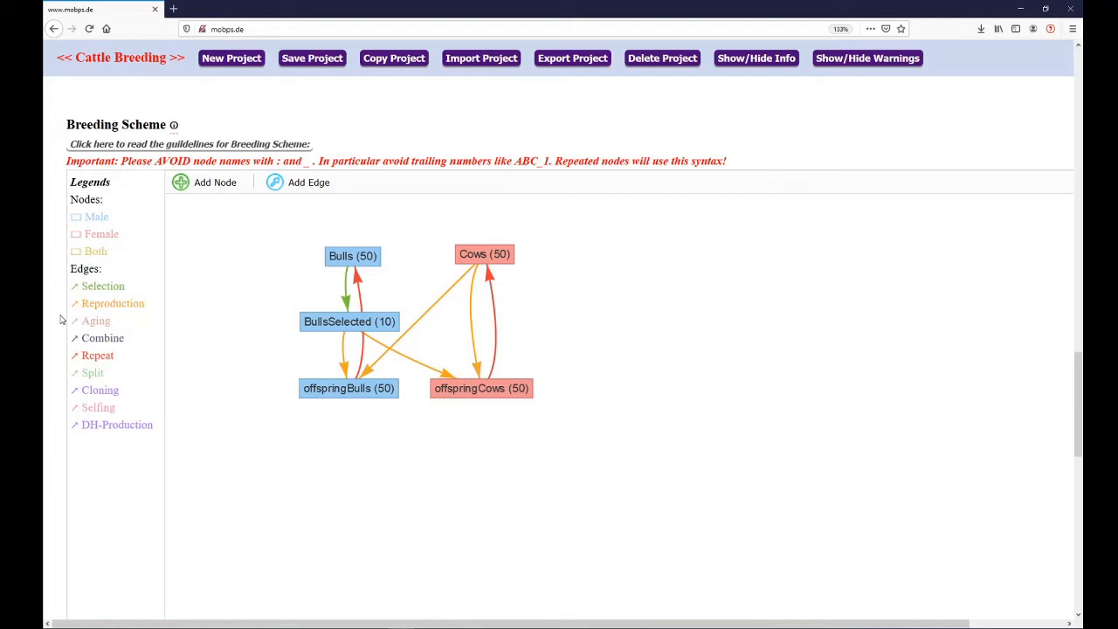
Save the Cattle Breeding project, and open its export to Cattle Breeding.json and dismiss it without downloading
left_click(319, 62)
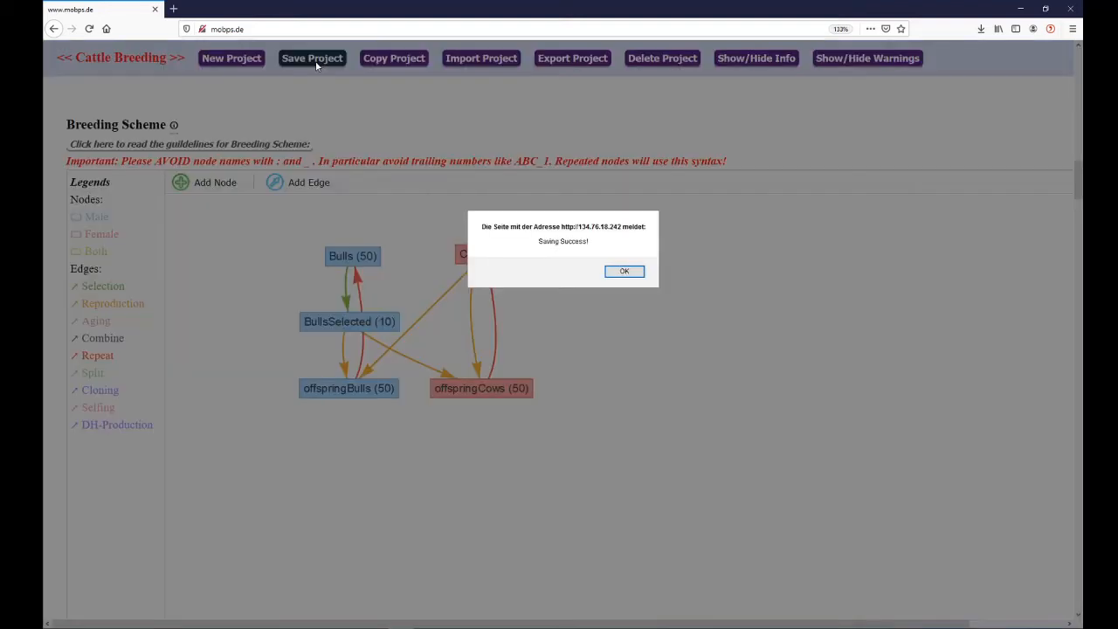
left_click(624, 272)
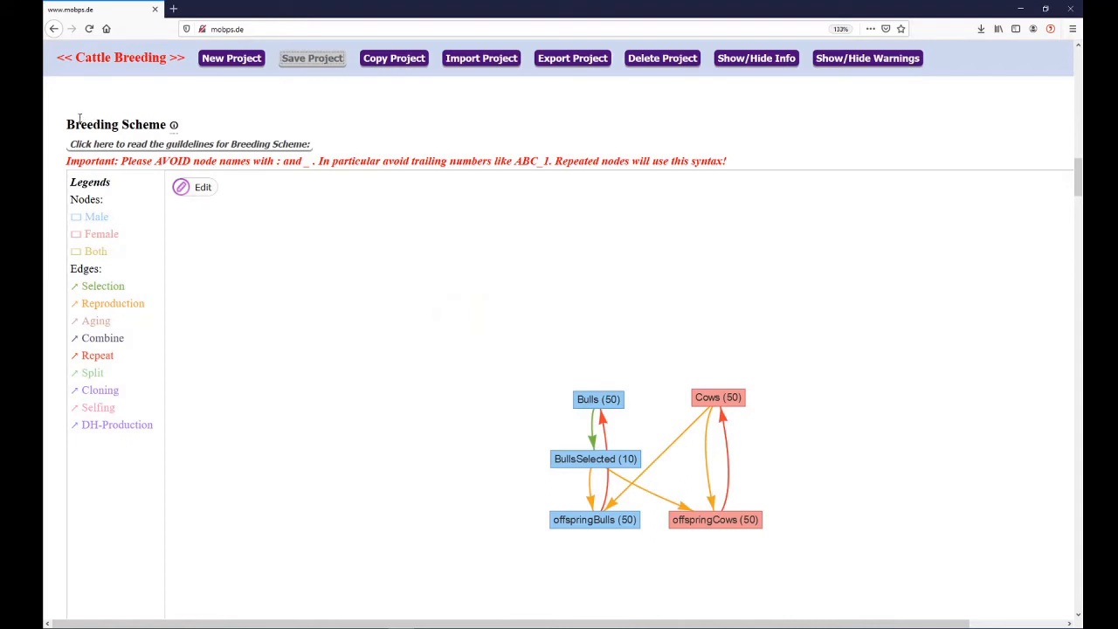
left_click(572, 63)
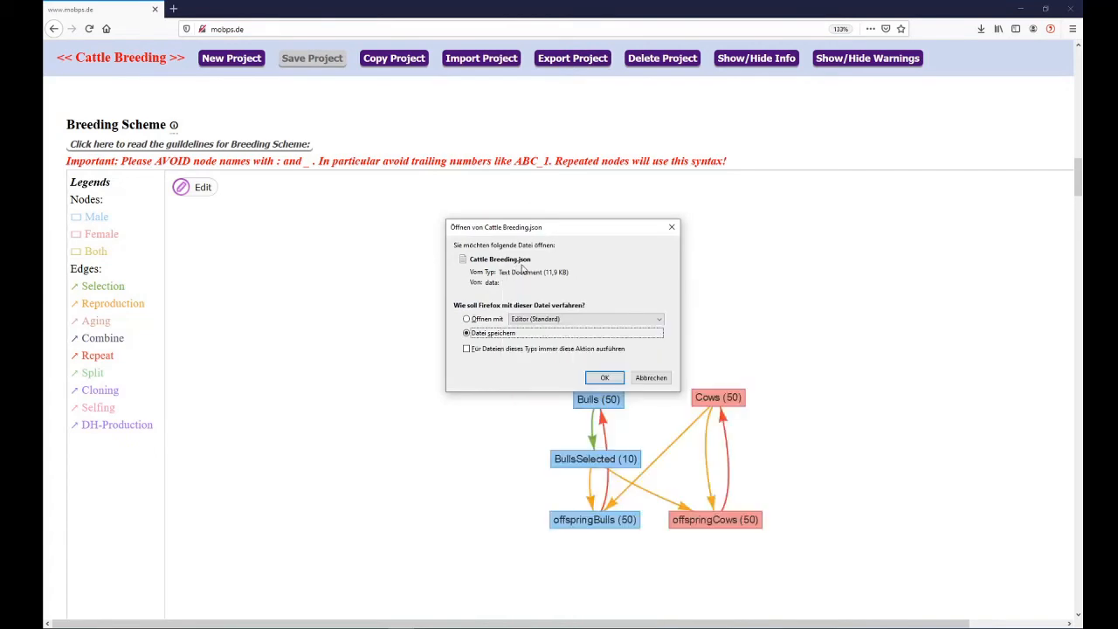
left_click(667, 232)
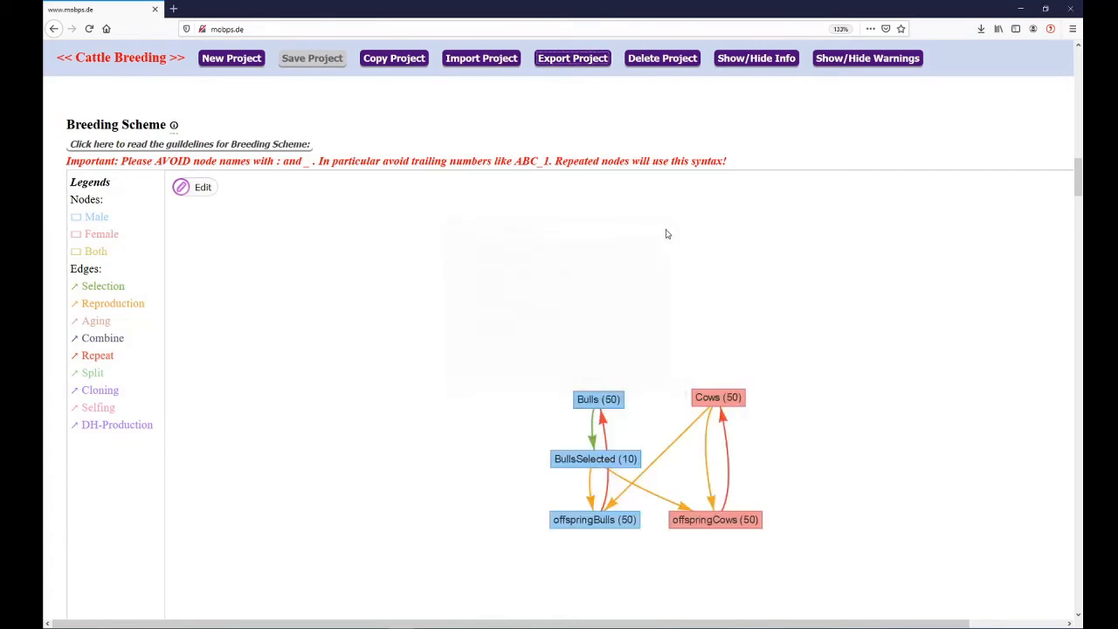
Run the R simulation of the breeding program and acknowledge its completion
scroll(64, 193, "down", 5)
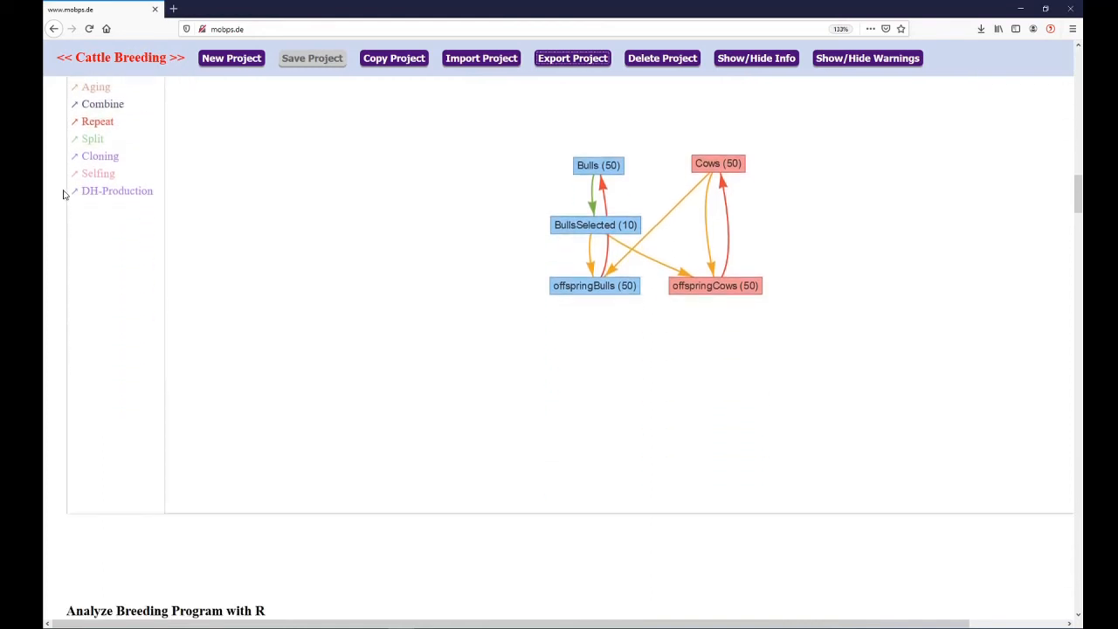
scroll(64, 193, "down", 5)
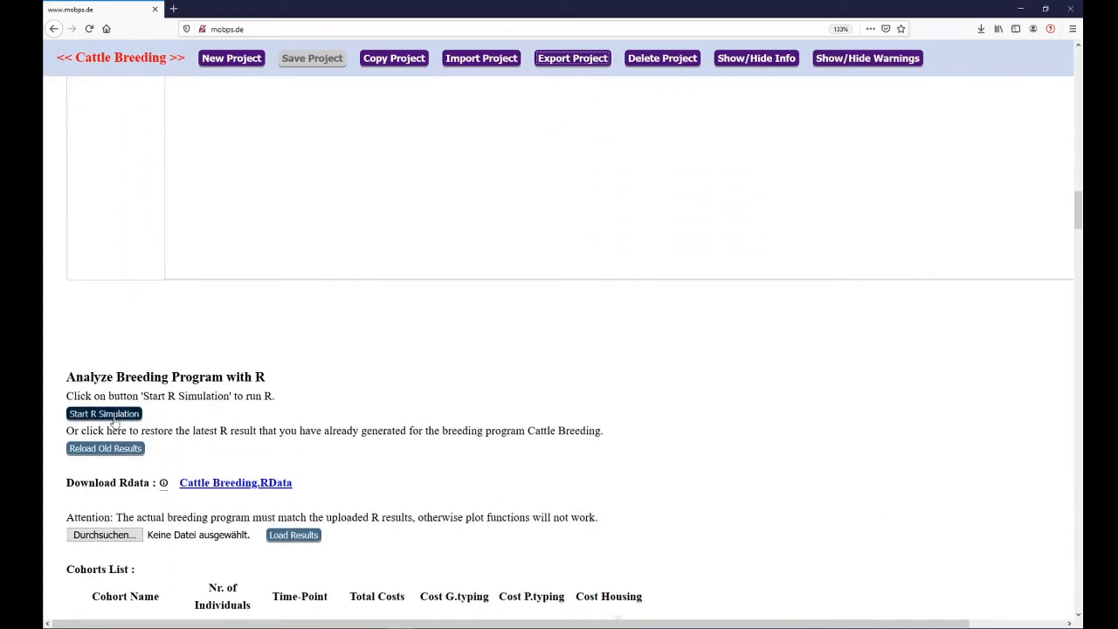
left_click(112, 414)
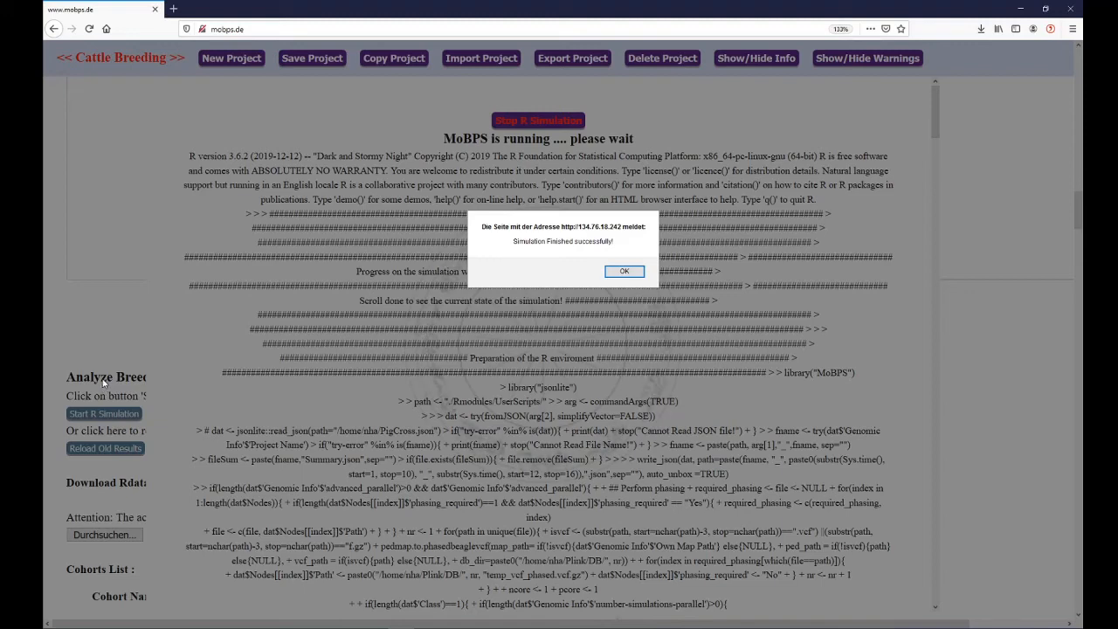
left_click(632, 272)
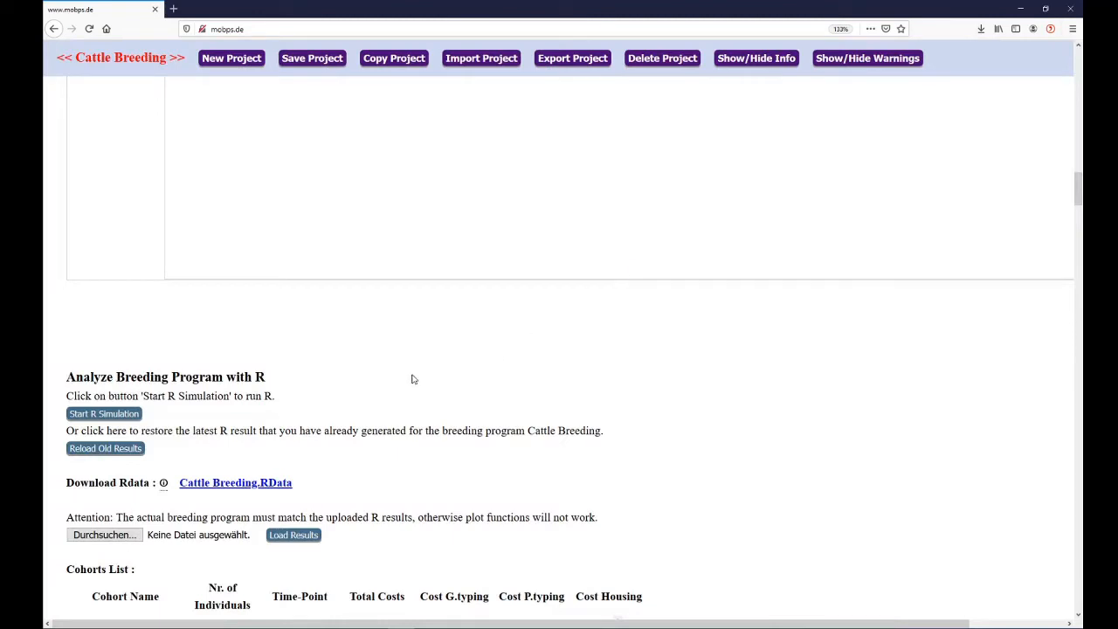
Examine the simulation's cohorts list with its time points and costs through the final cohorts, and the R log beneath it
scroll(447, 346, "down", 1)
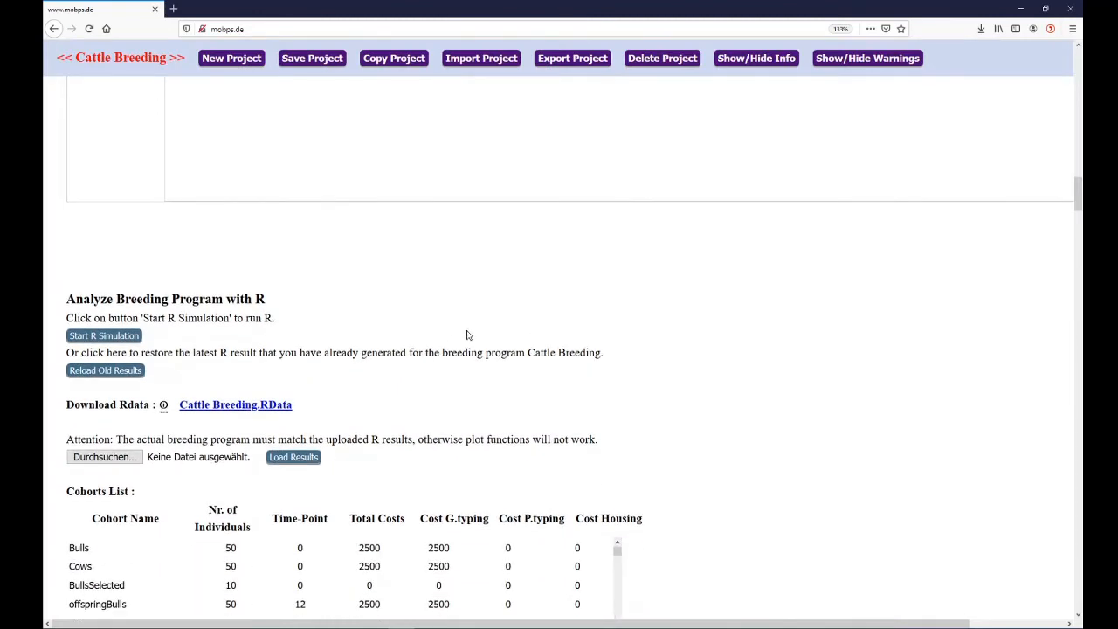
scroll(515, 318, "down", 1)
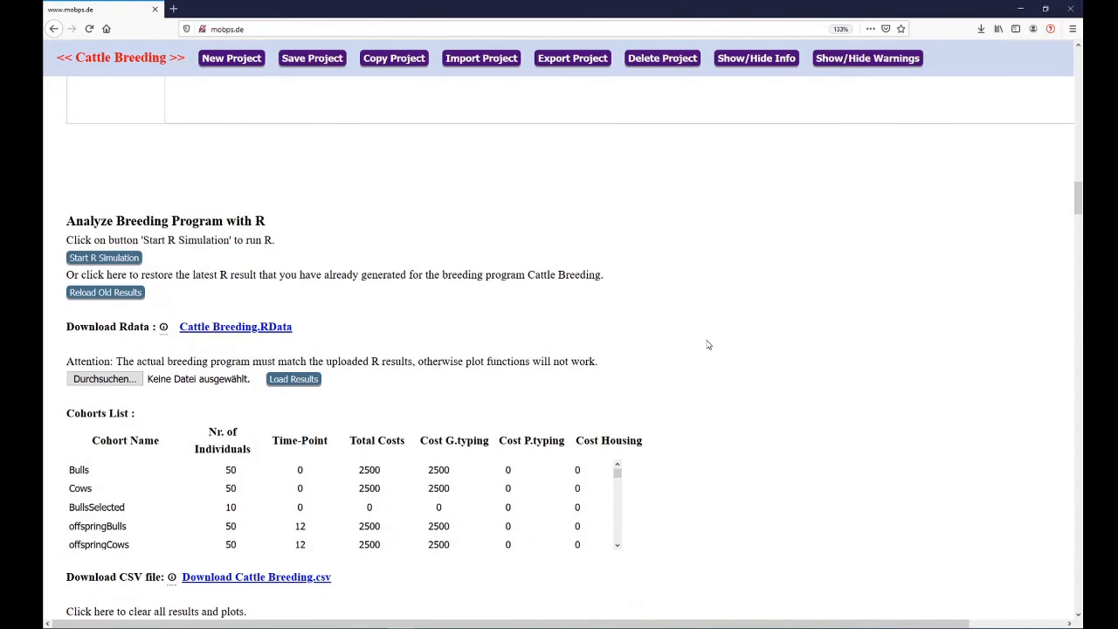
scroll(709, 345, "down", 2)
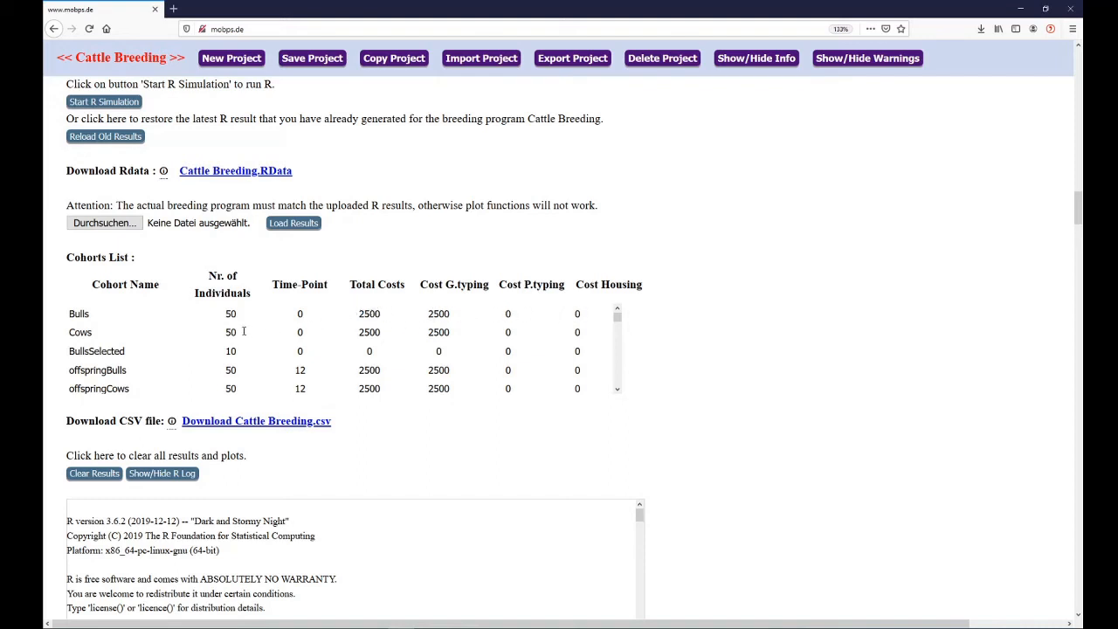
scroll(243, 331, "down", 5)
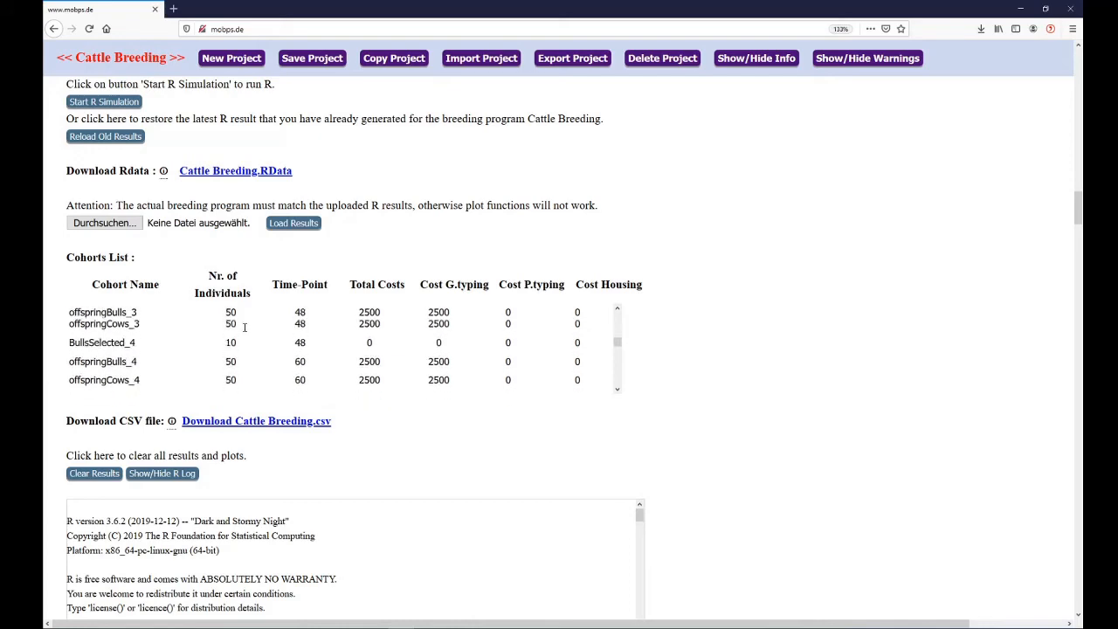
scroll(243, 328, "down", 10)
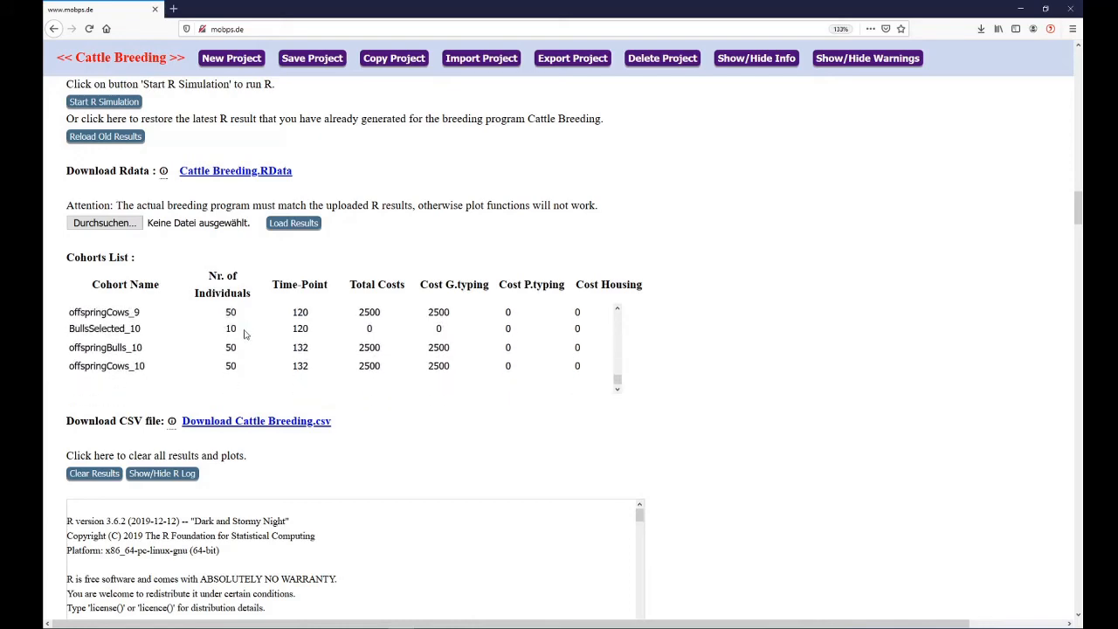
scroll(245, 331, "down", 2)
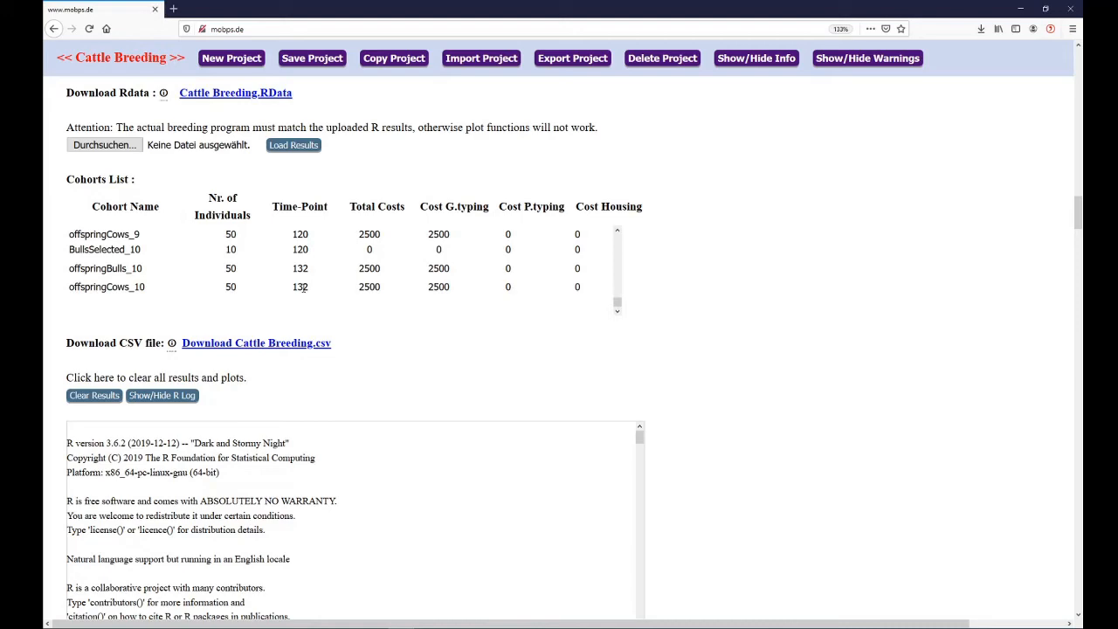
scroll(731, 379, "down", 3)
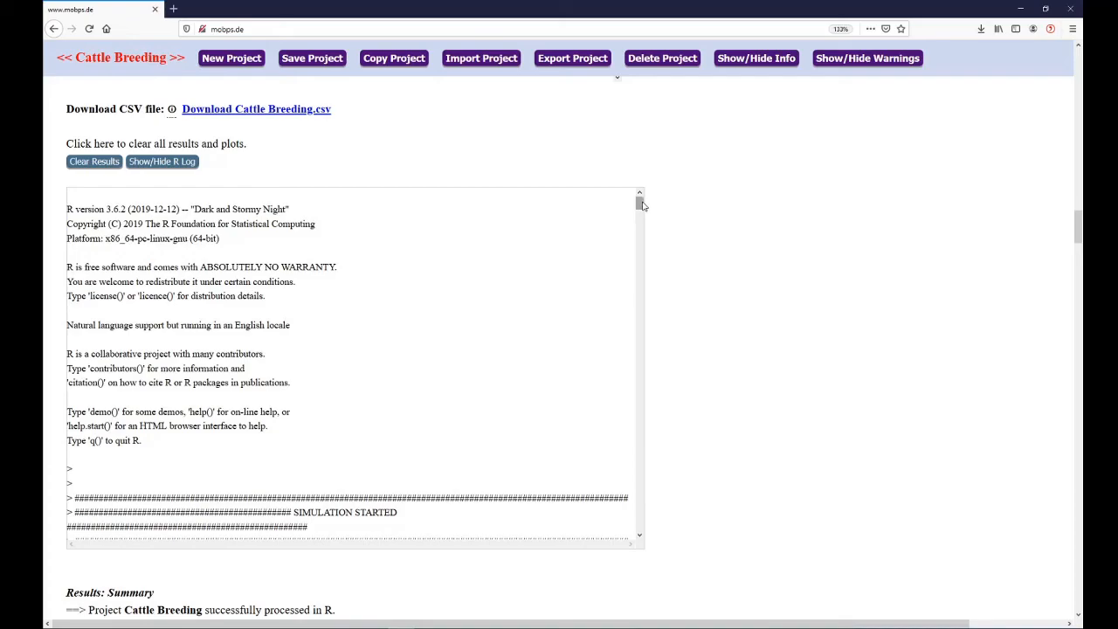
Examine the end of the R log and the results summary of founder and non-founder cohorts
left_click_drag(640, 203, 654, 532)
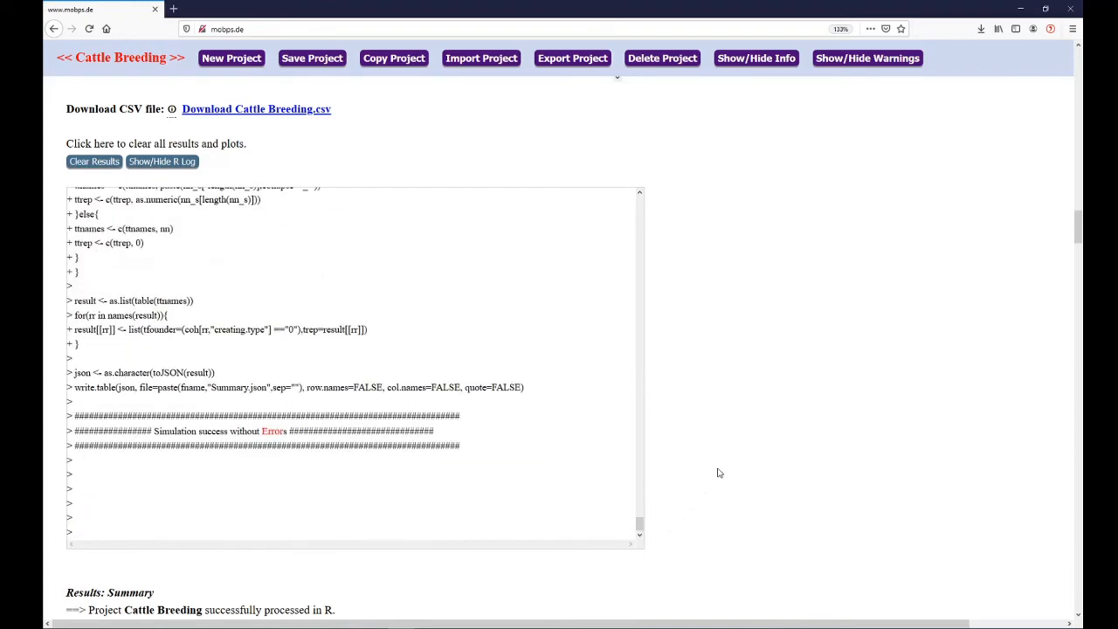
scroll(712, 466, "down", 1)
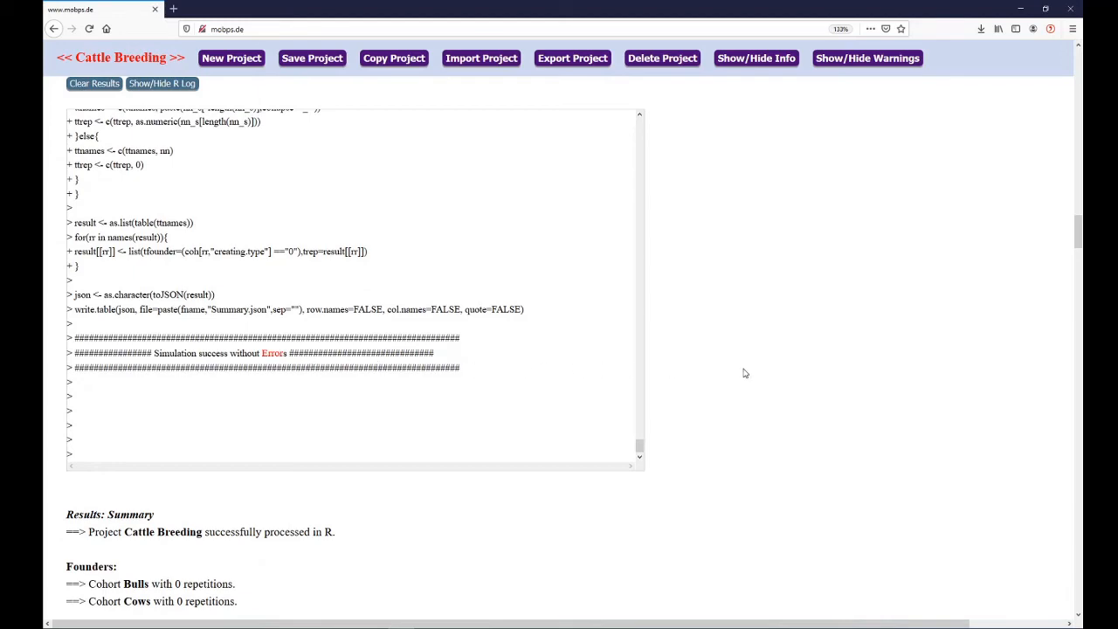
scroll(744, 373, "down", 5)
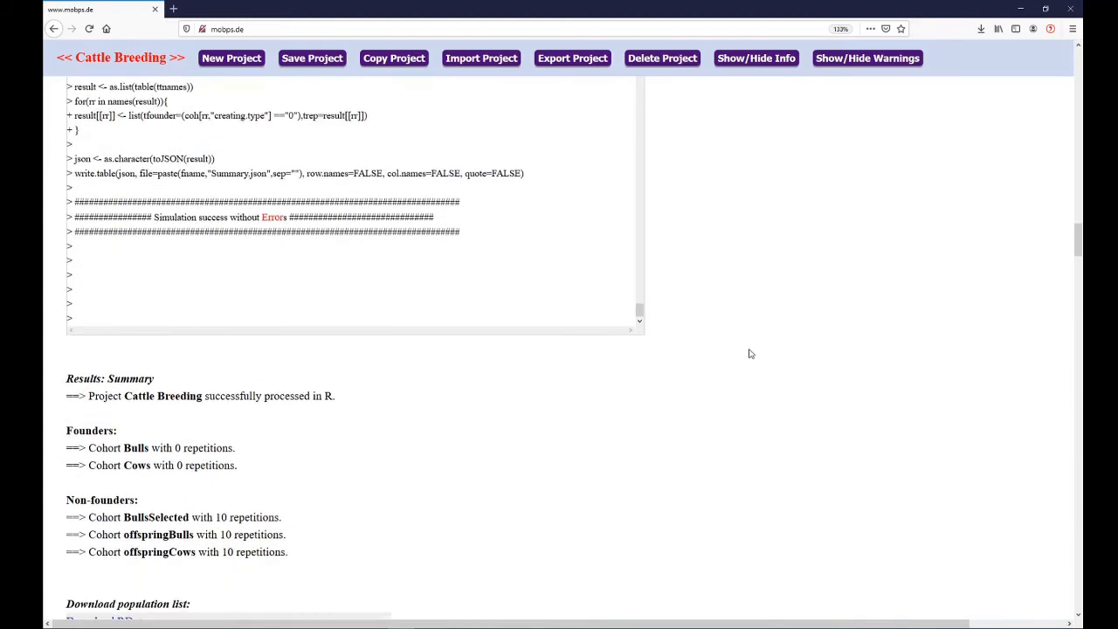
Prepare the population data download with datatype VCF, cohort offspringCows and repeat 10
scroll(749, 325, "down", 2)
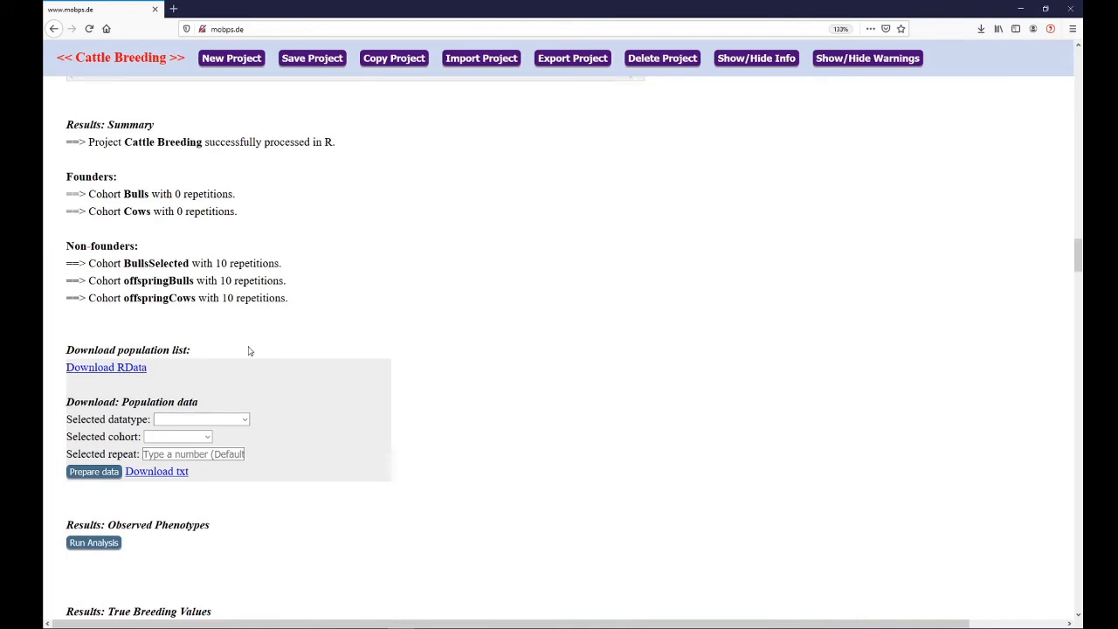
left_click(216, 427)
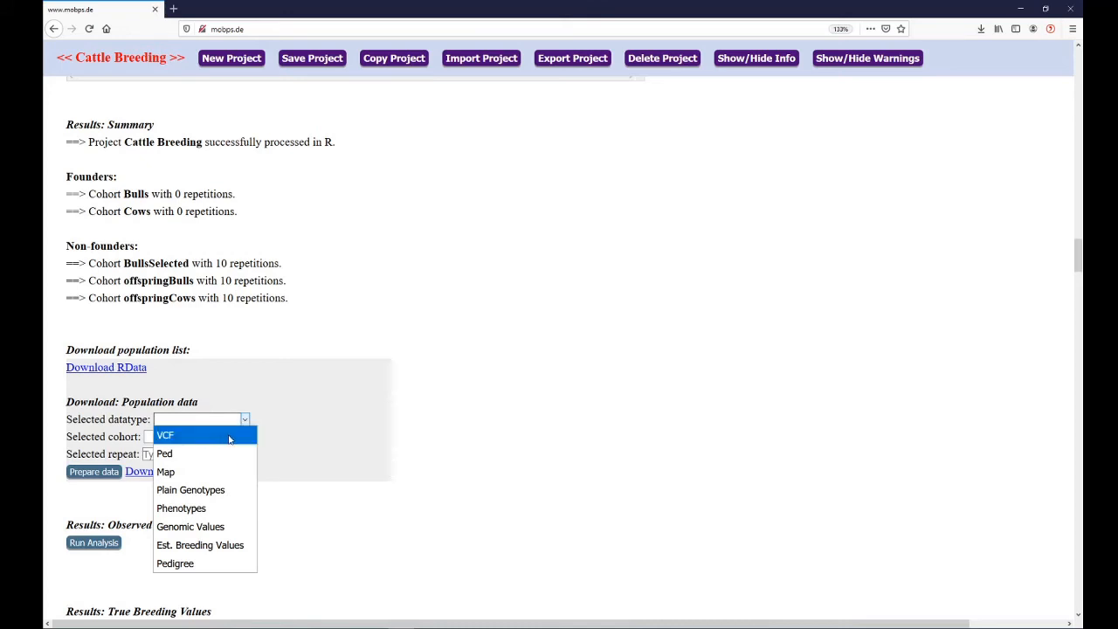
left_click(229, 439)
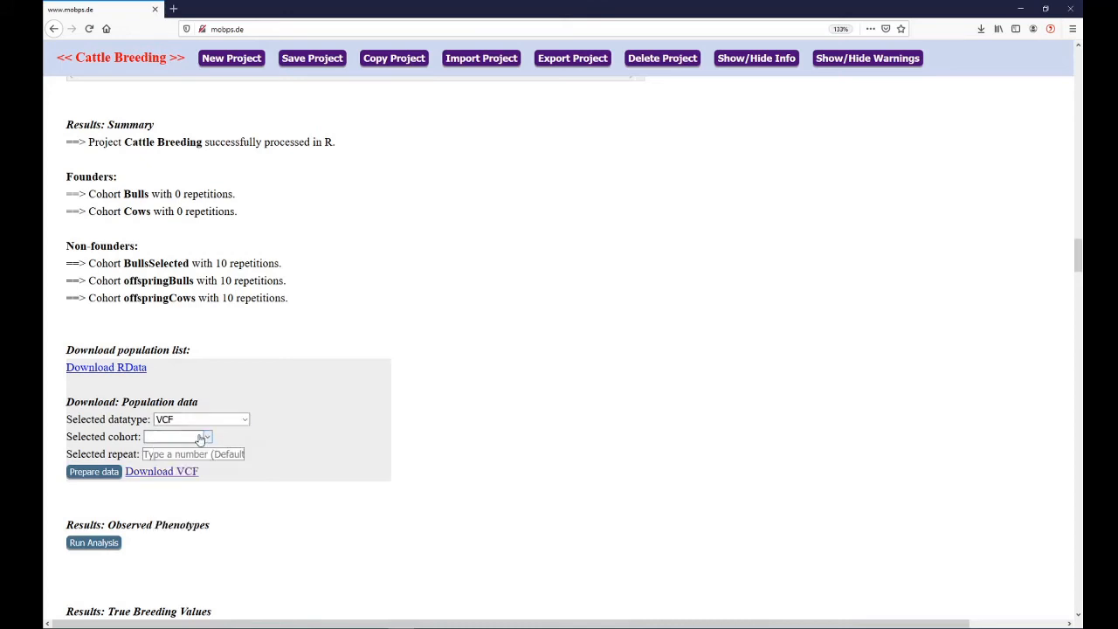
left_click(200, 437)
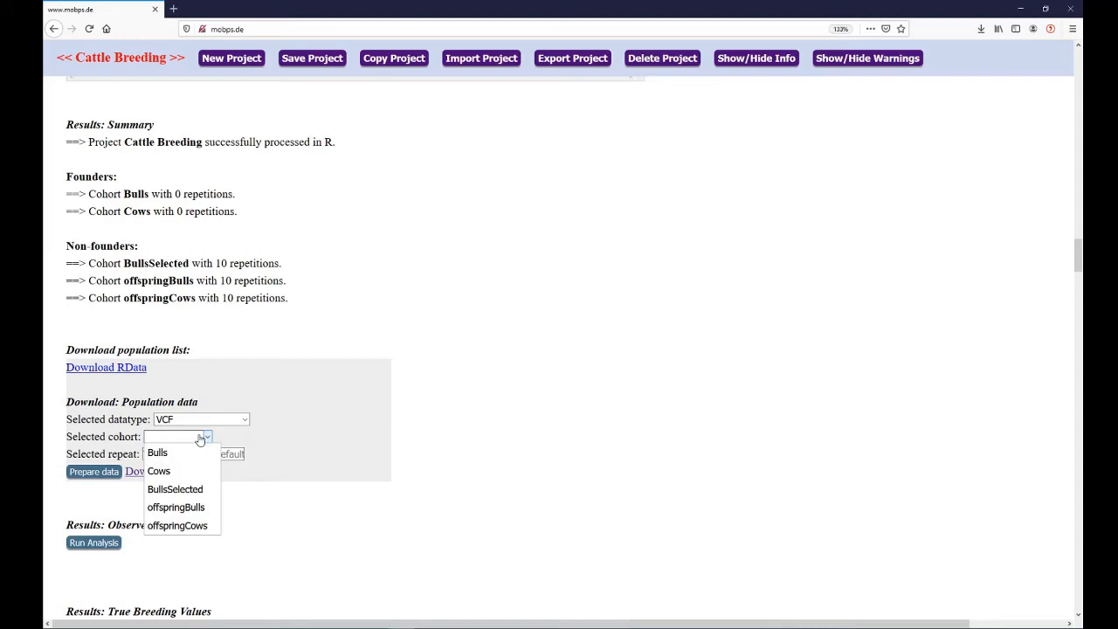
left_click(199, 526)
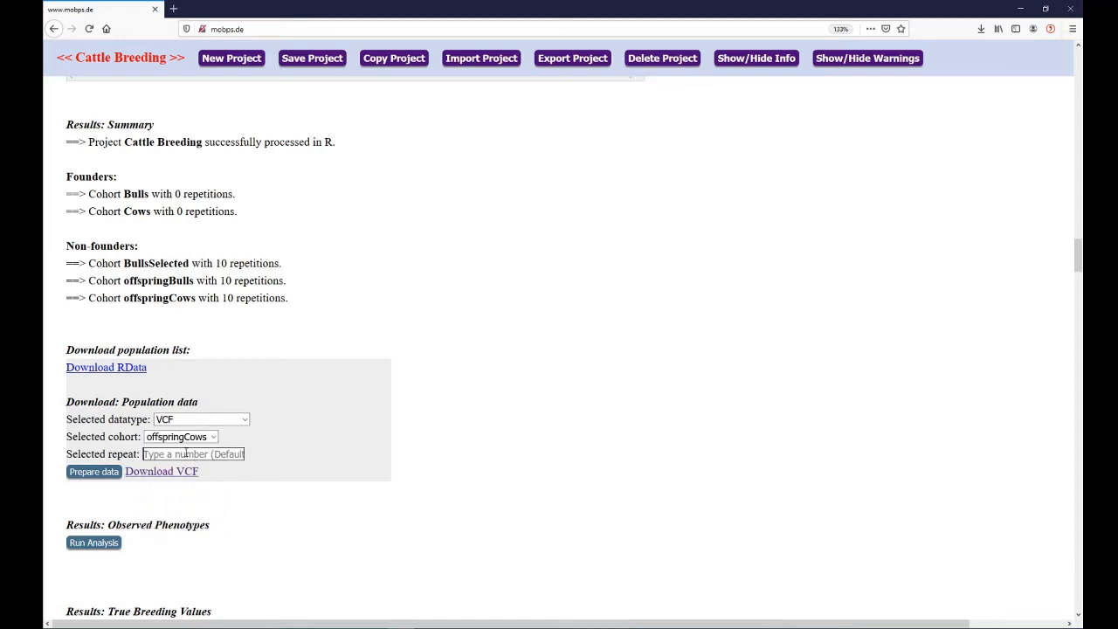
left_click(185, 453)
type("10")
left_click(87, 473)
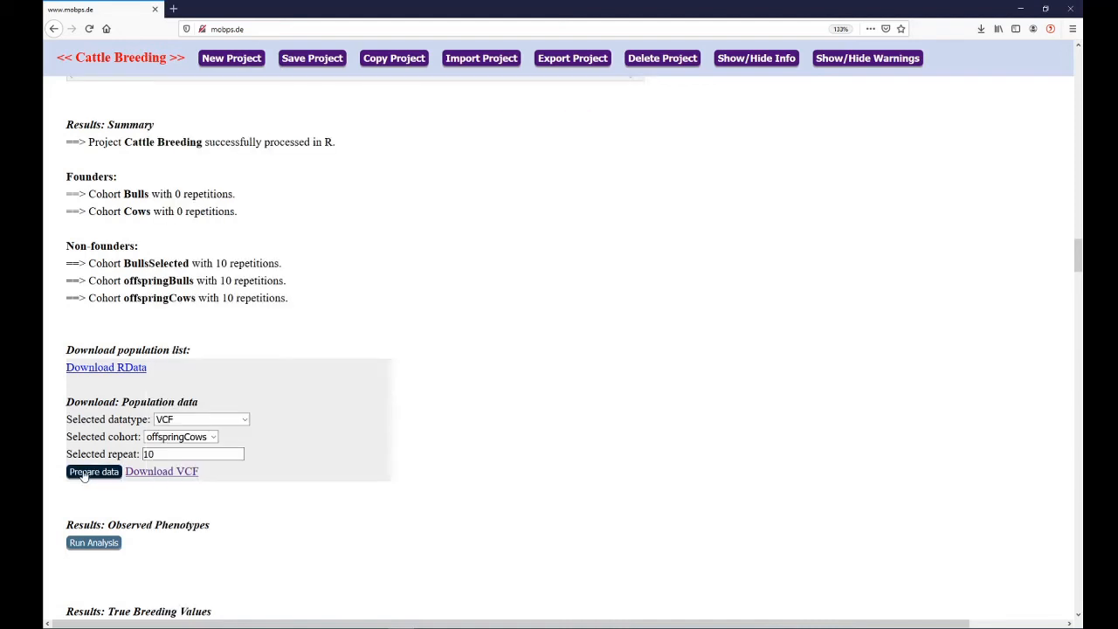
Open the prepared VCF download and dismiss it without saving, and check the other datatypes offered
left_click(158, 476)
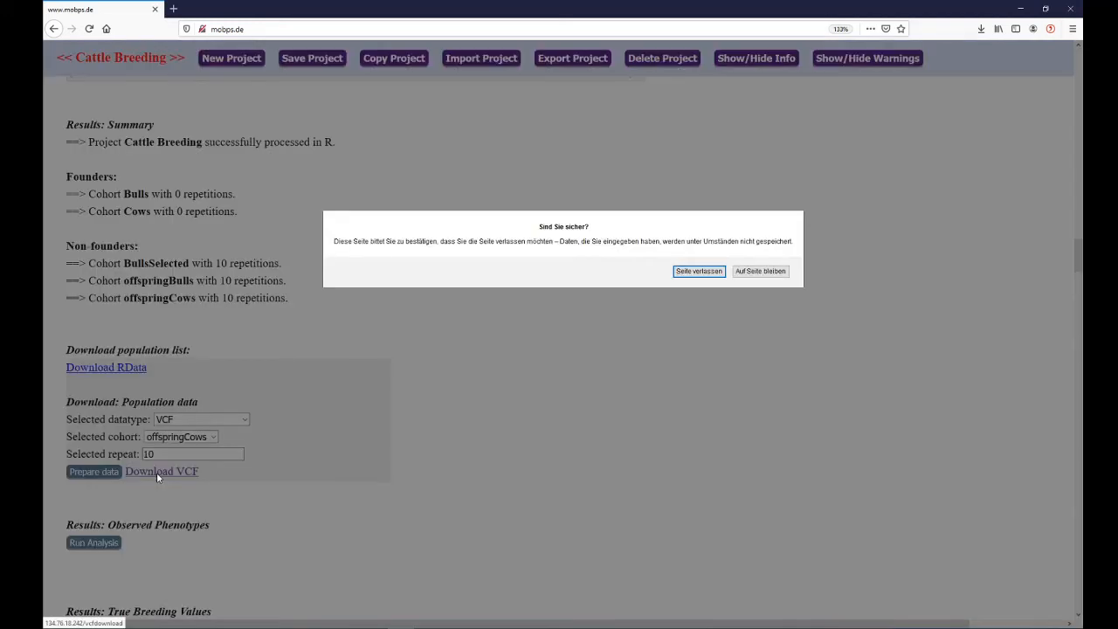
left_click(698, 270)
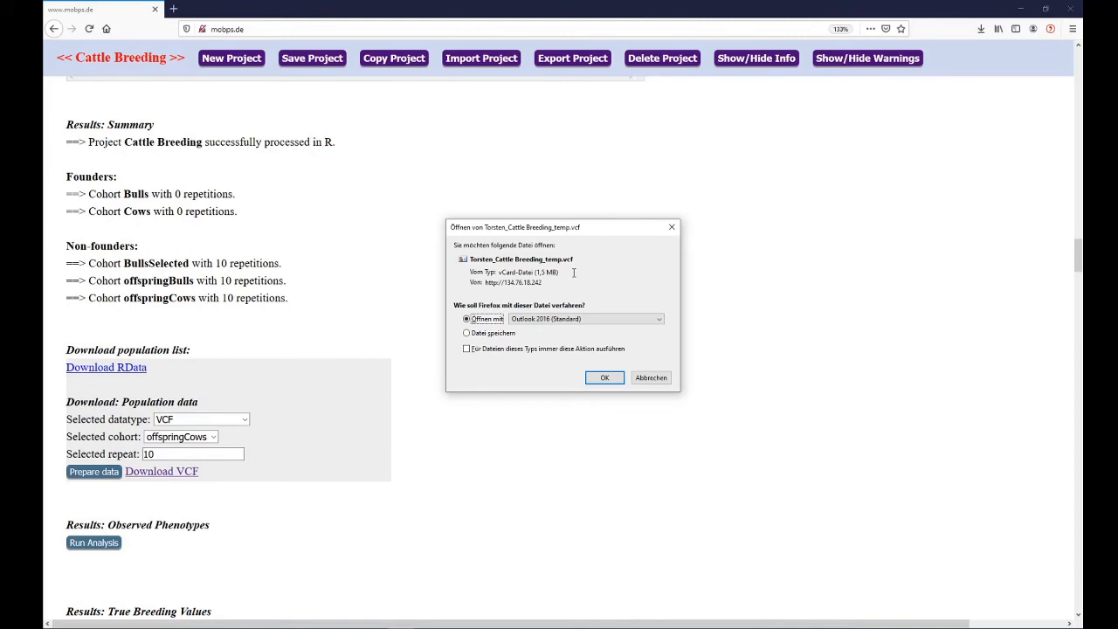
left_click(672, 229)
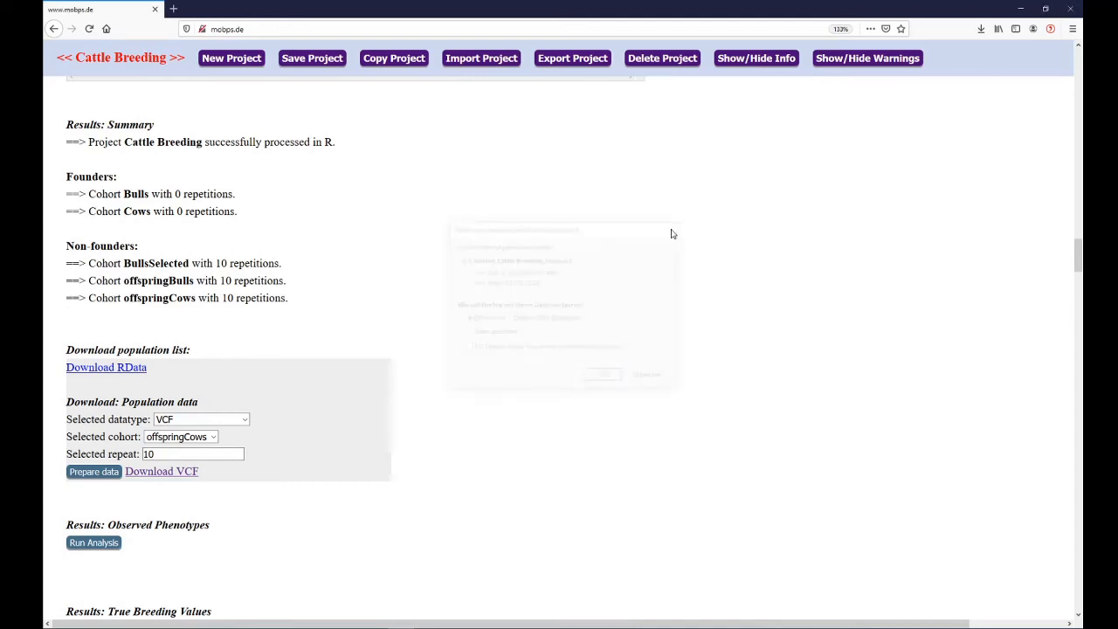
left_click(228, 418)
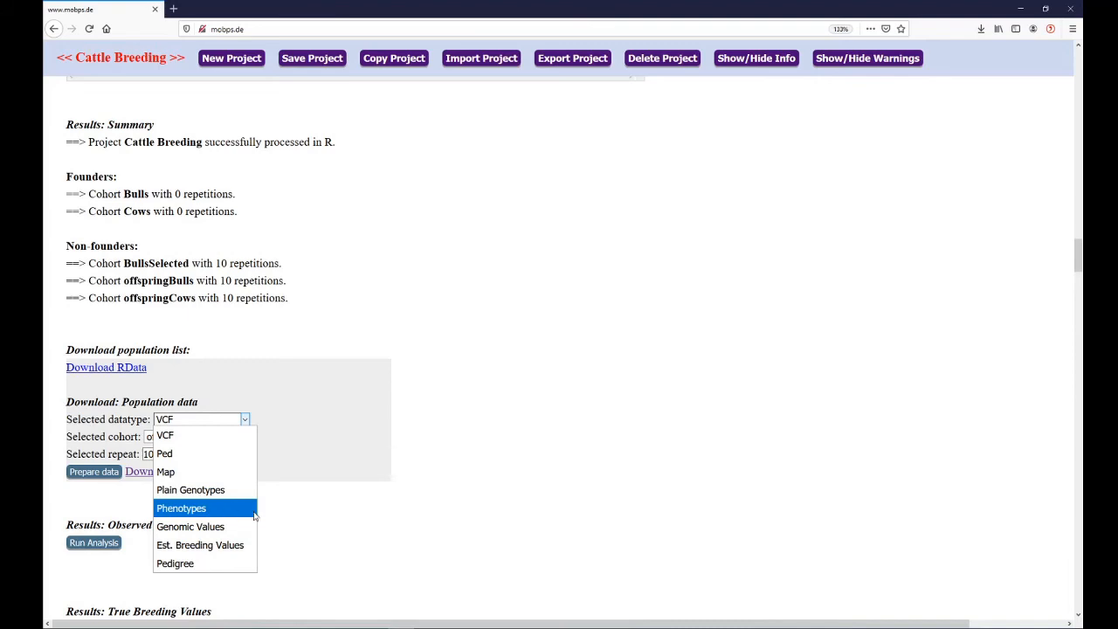
left_click(322, 519)
Open the True Breeding Values analysis and plot the offspringCows cohort by repeats
scroll(438, 490, "down", 6)
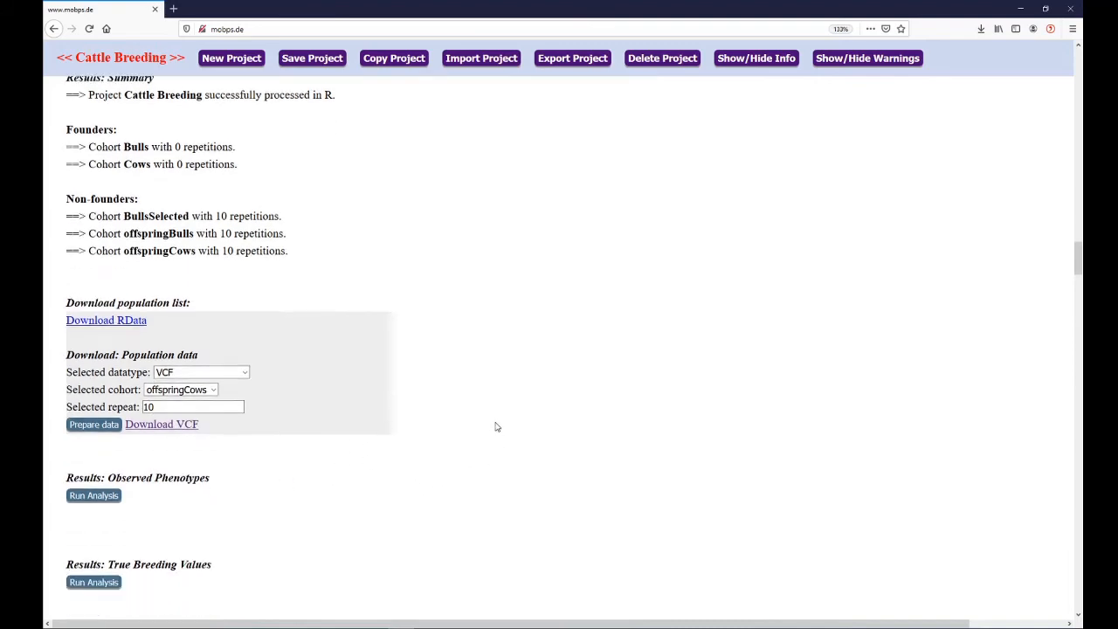
scroll(477, 337, "down", 2)
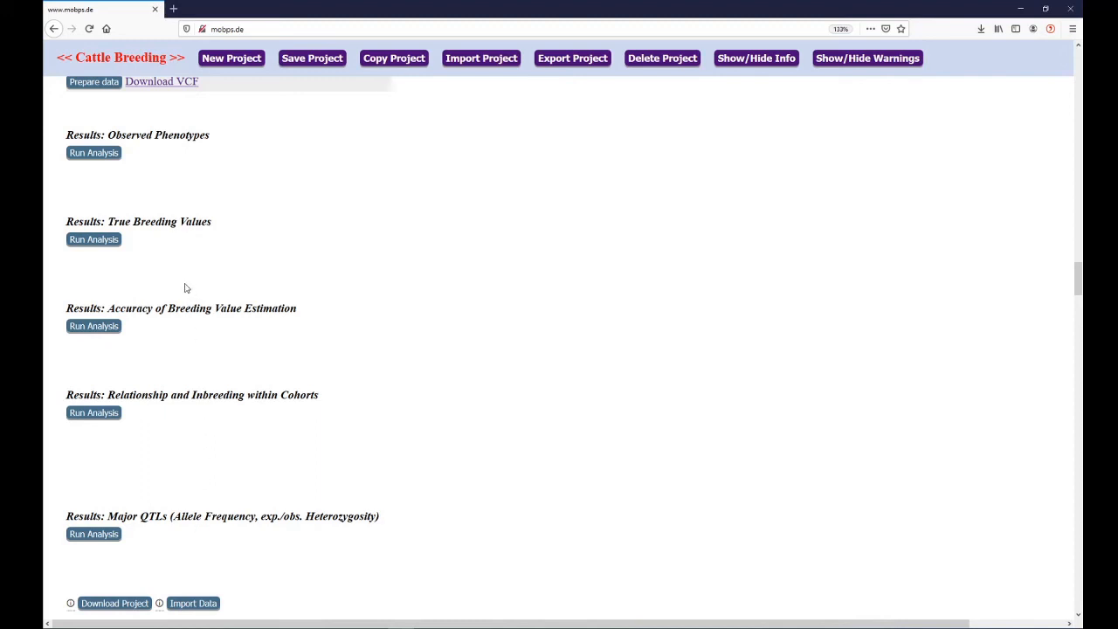
left_click(96, 242)
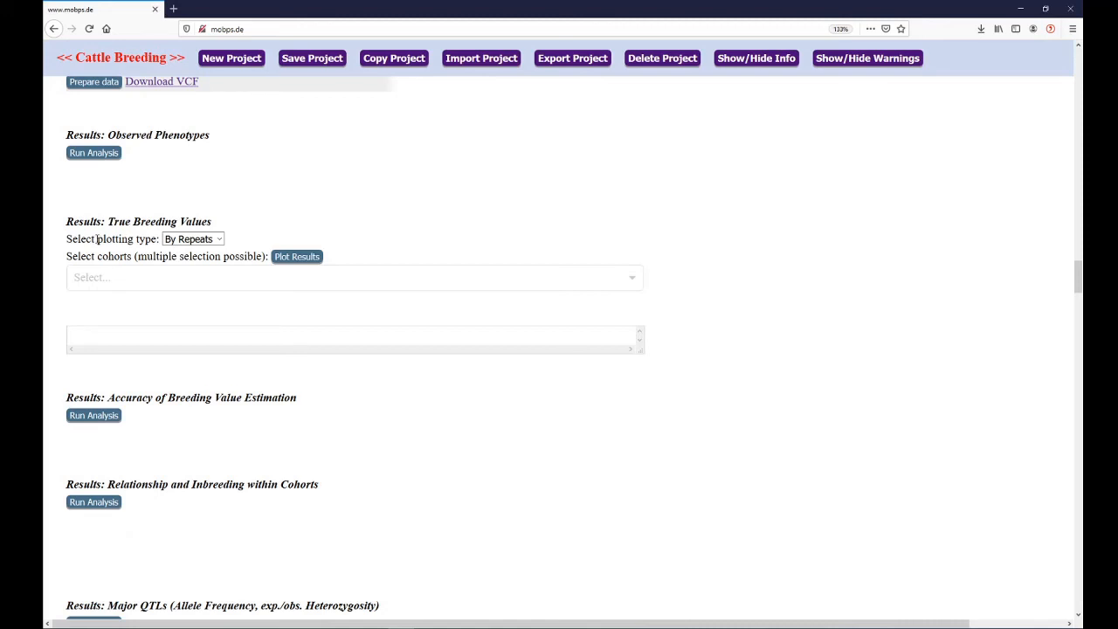
left_click(110, 276)
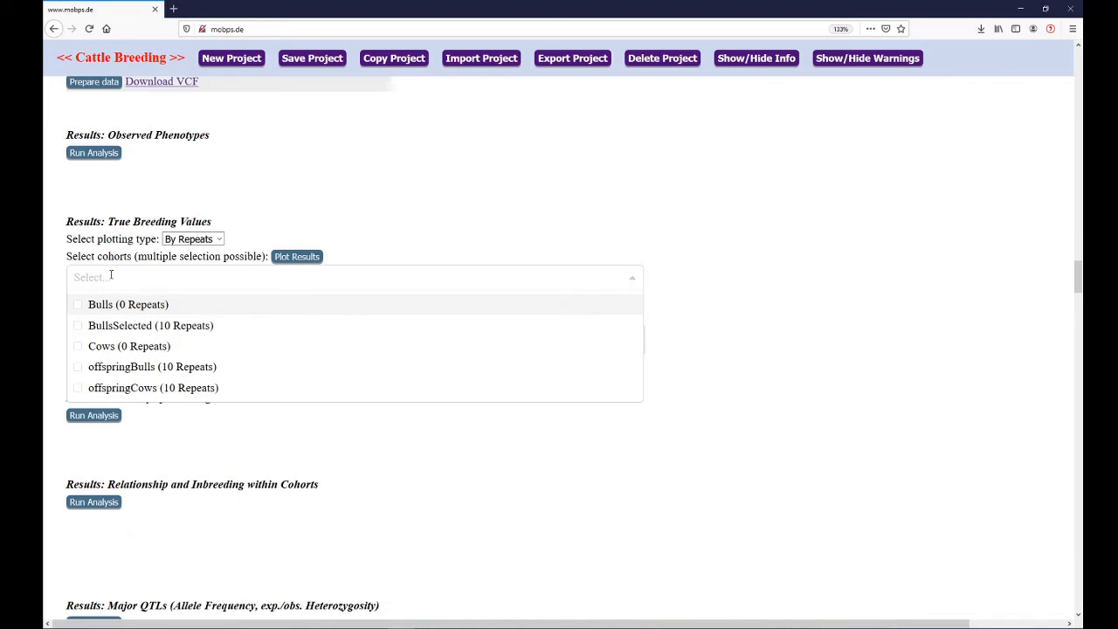
left_click(174, 387)
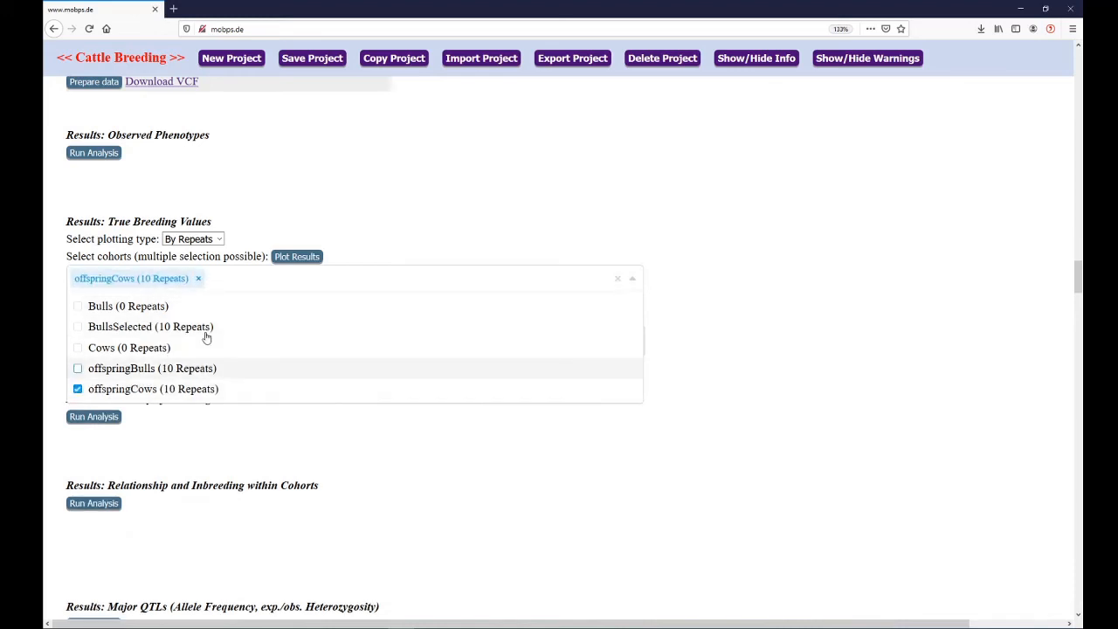
left_click(244, 215)
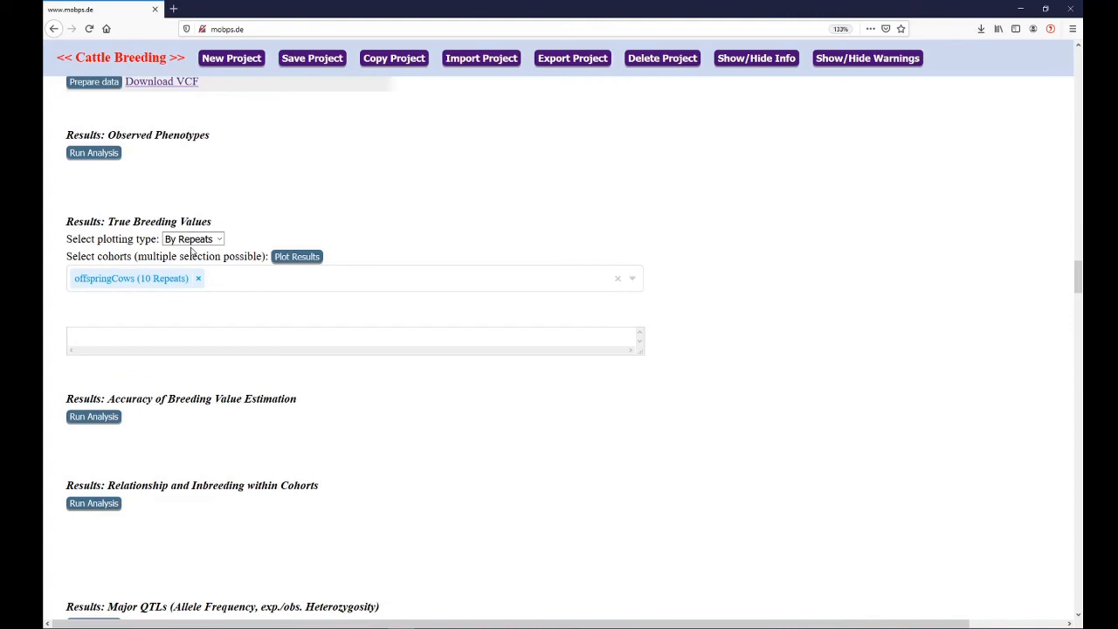
left_click(291, 264)
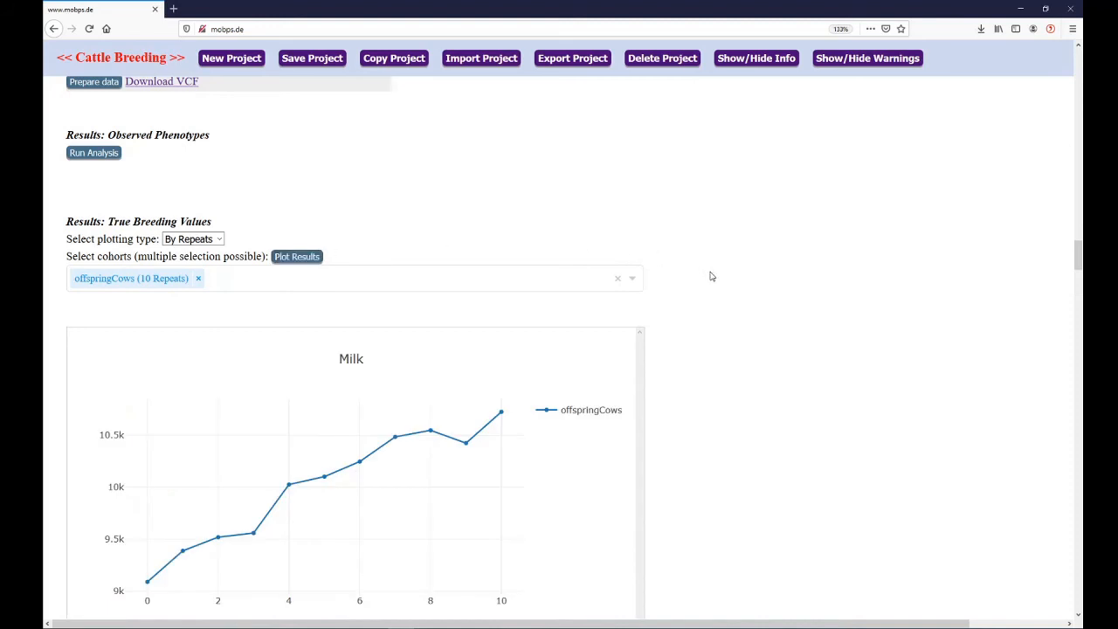
Inspect the Milk chart of offspringCows from the first repeat to repeat 10
scroll(712, 277, "down", 1)
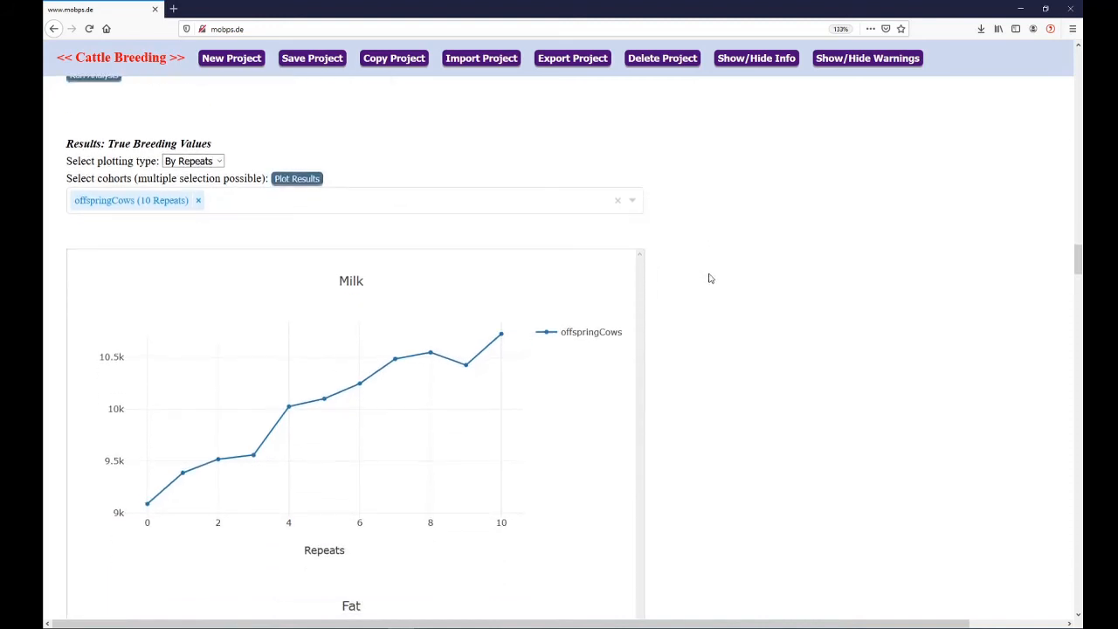
mouse_move(134, 507)
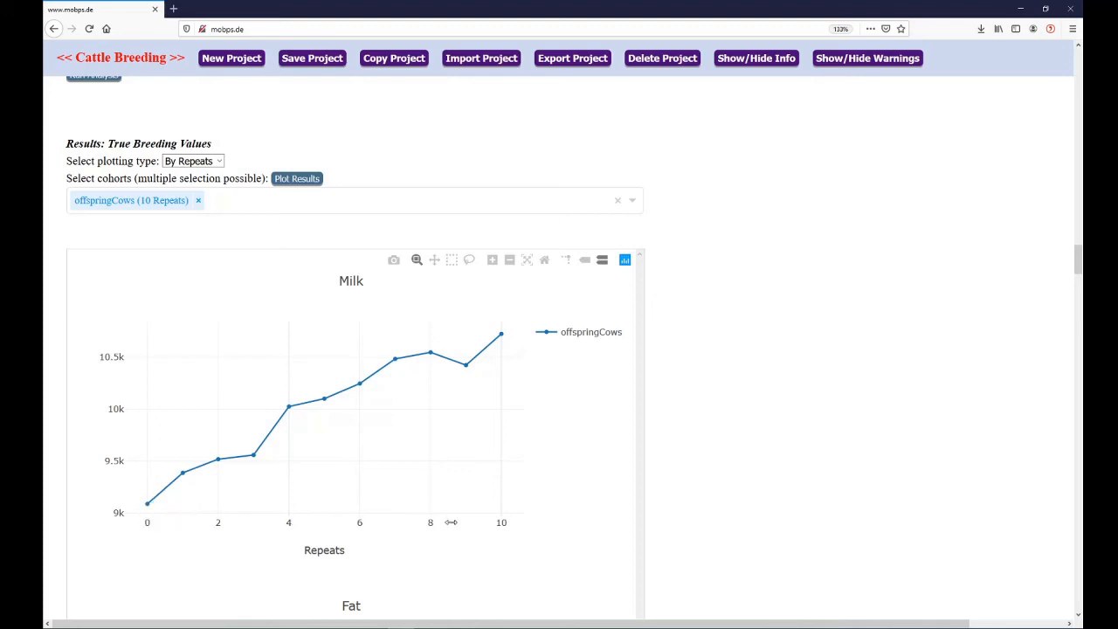
mouse_move(506, 481)
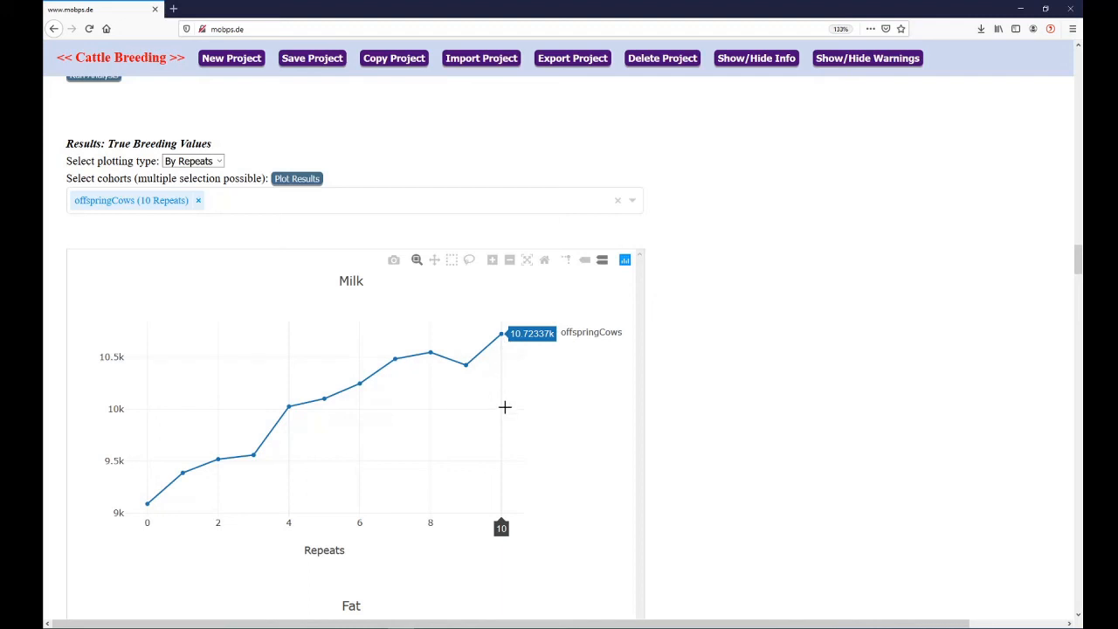
Change the true breeding values plotting type to By Time and replot the offspringCows results
left_click(208, 163)
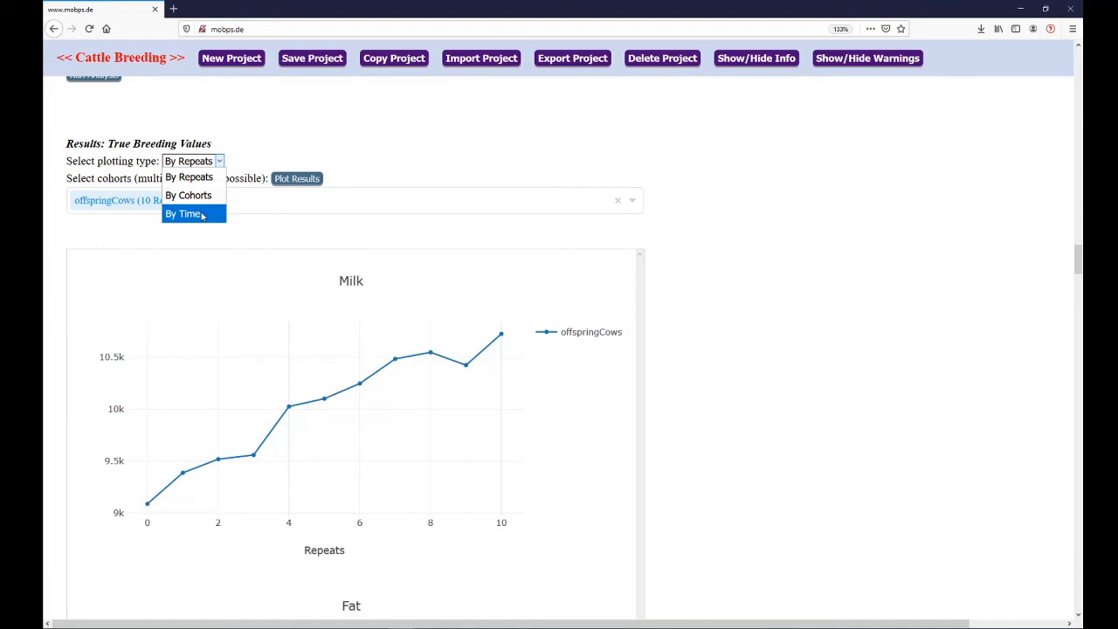
left_click(202, 215)
left_click(289, 182)
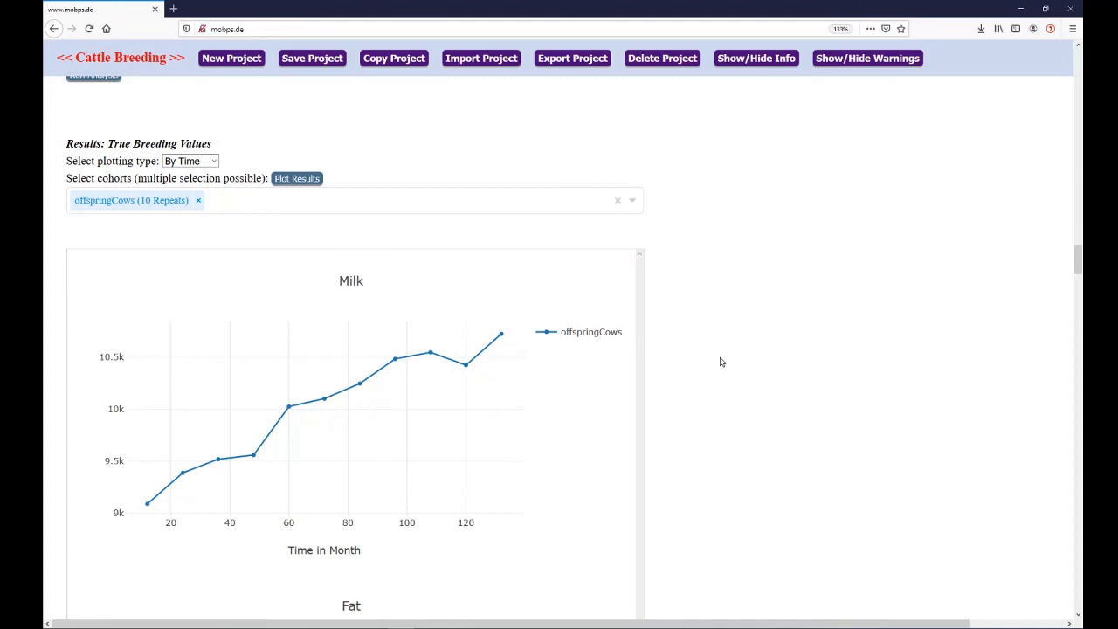
Examine the Milk, Fat and Protein charts of offspringCows over time in months
scroll(721, 362, "down", 5)
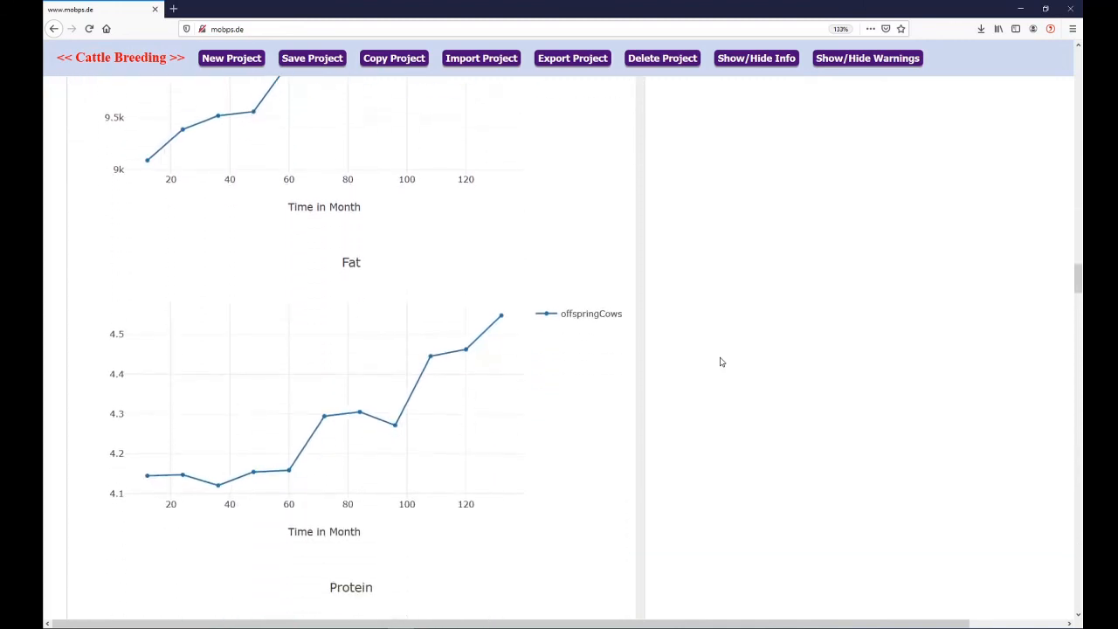
scroll(723, 359, "down", 1)
scroll(724, 357, "down", 3)
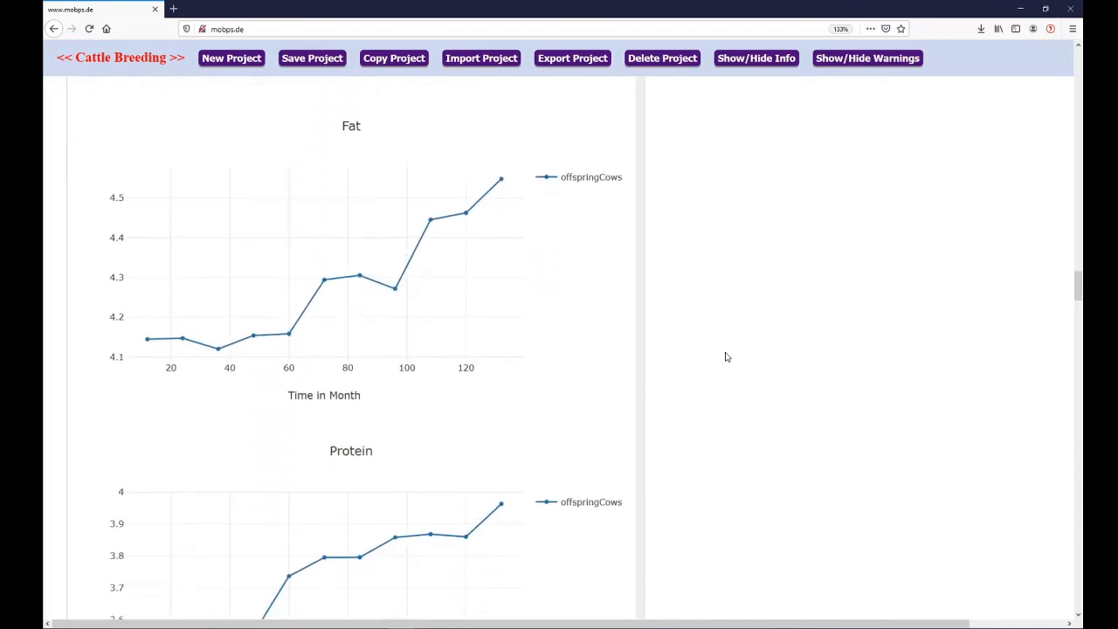
scroll(725, 357, "down", 2)
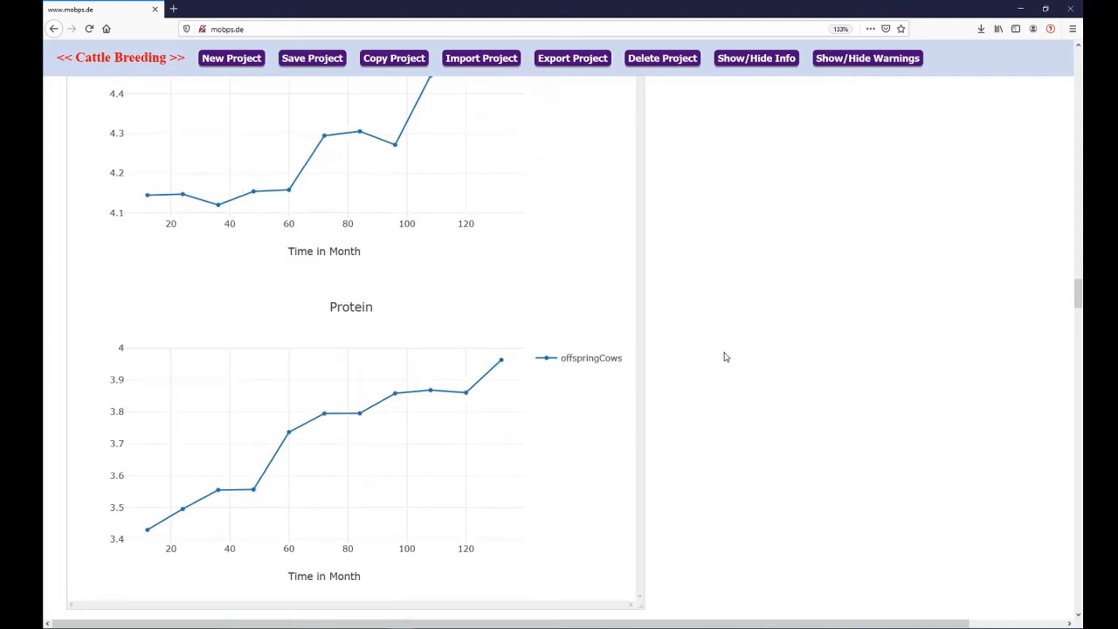
scroll(725, 357, "down", 3)
scroll(725, 344, "up", 2)
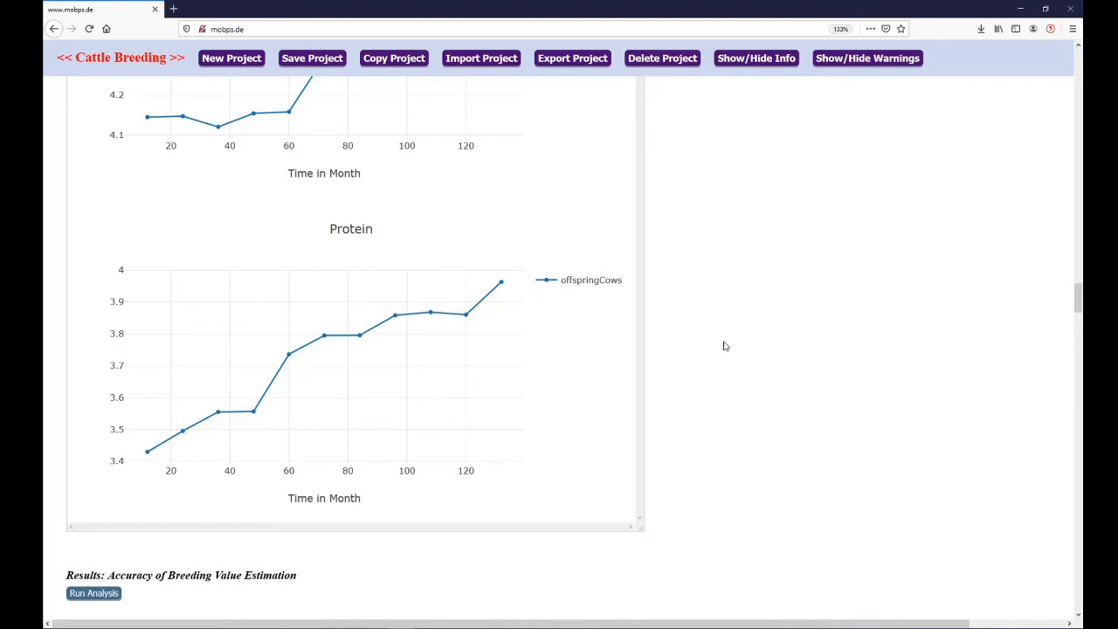
scroll(723, 345, "up", 5)
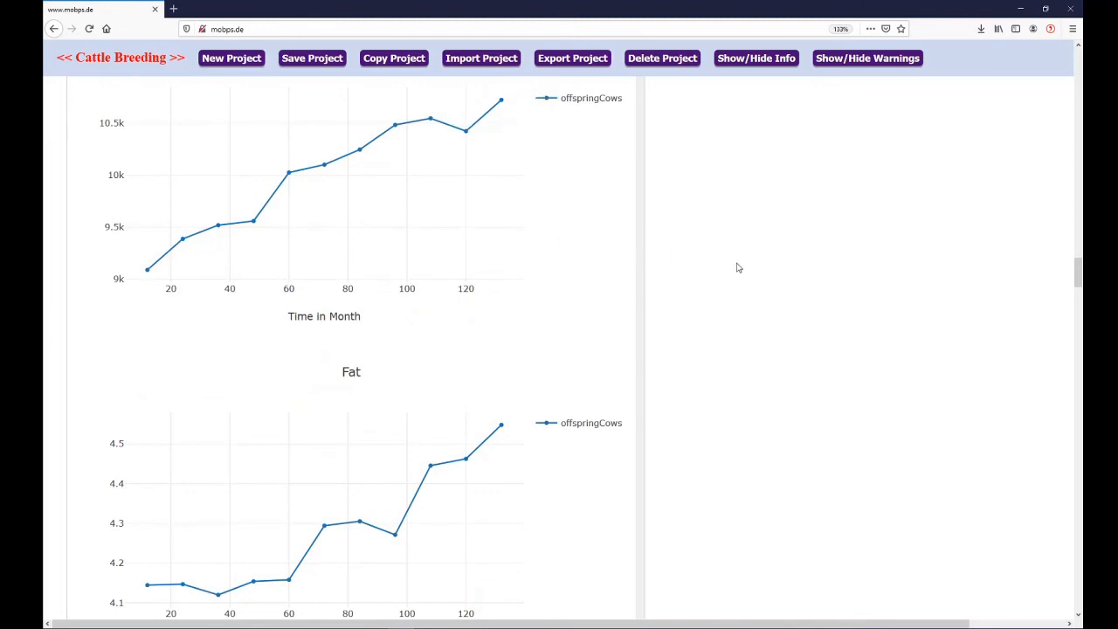
scroll(738, 270, "down", 6)
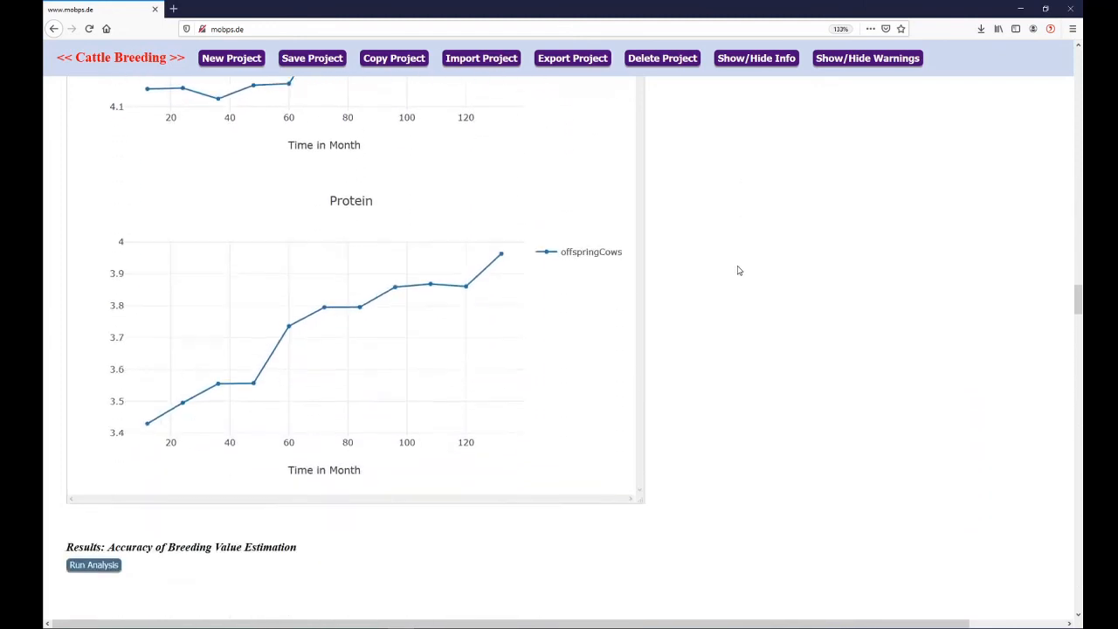
Open the Major QTLs analysis and set plotting type By Repeats, trait Milk and QTL DGAT1
scroll(737, 270, "down", 4)
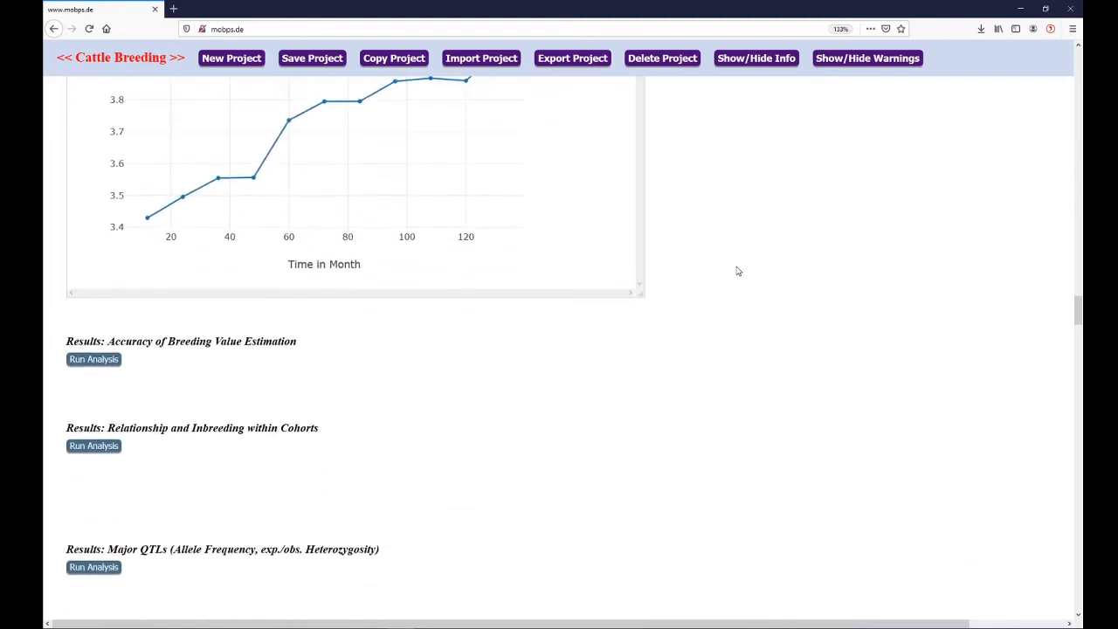
scroll(737, 271, "down", 2)
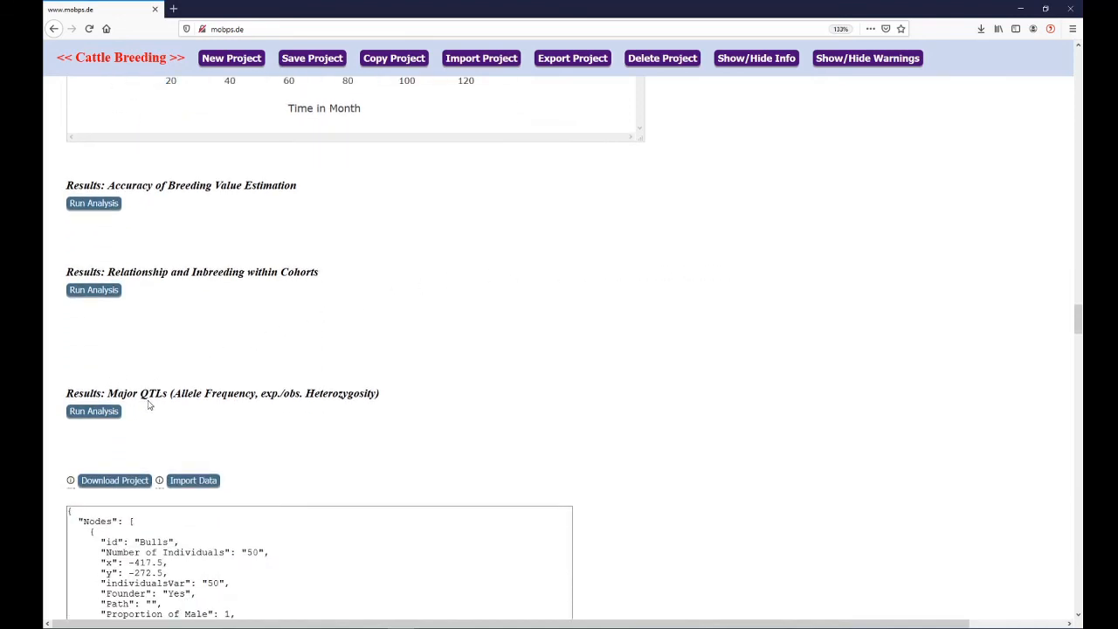
left_click(100, 414)
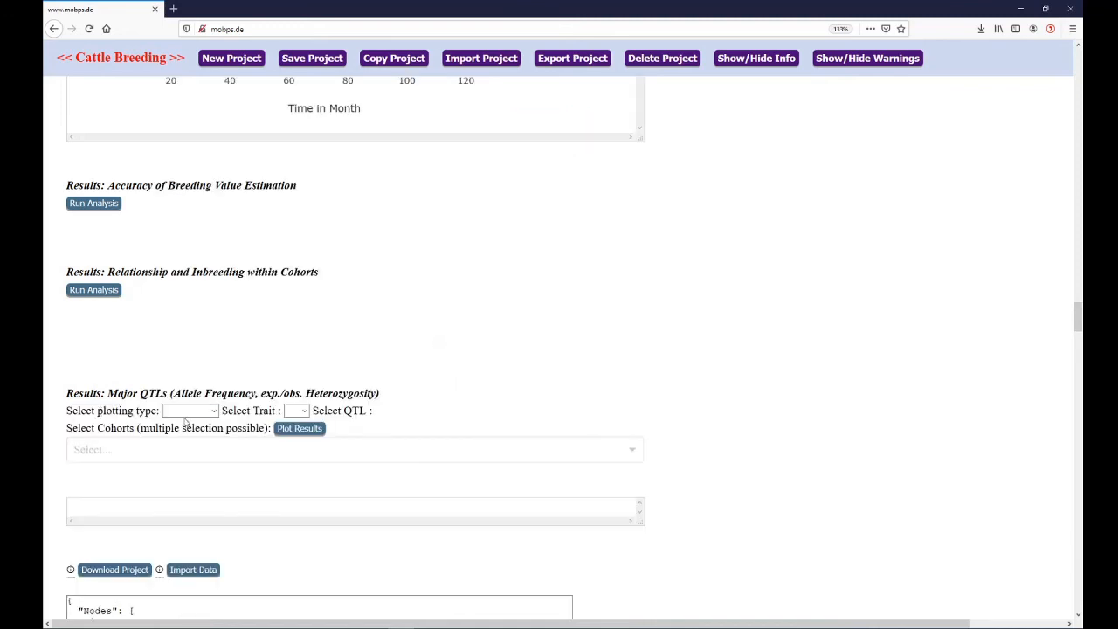
left_click(189, 412)
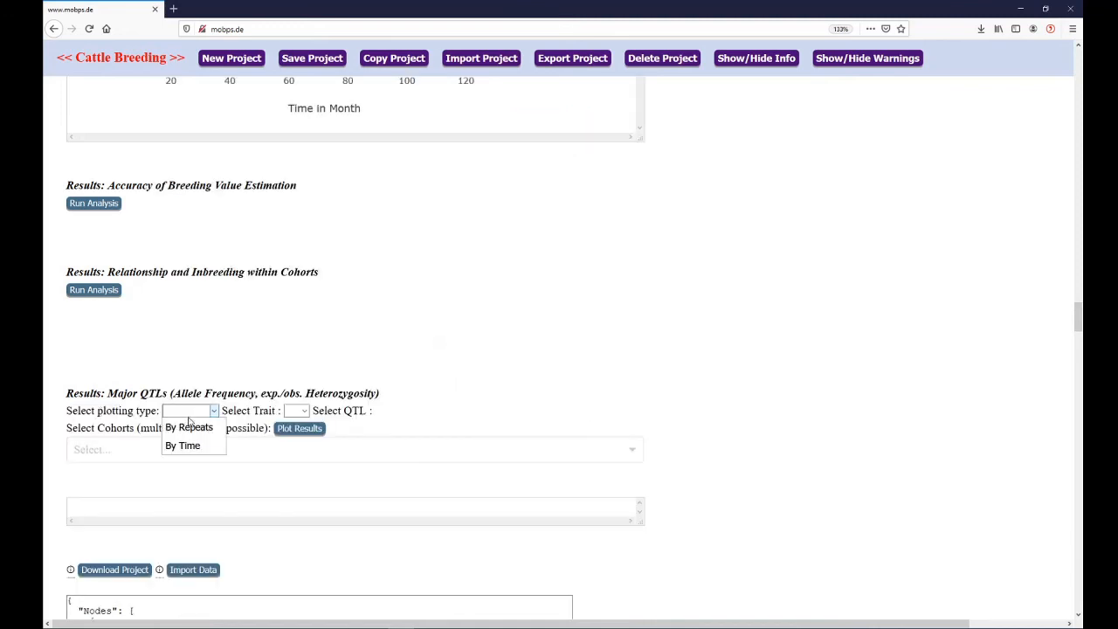
left_click(191, 427)
left_click(303, 412)
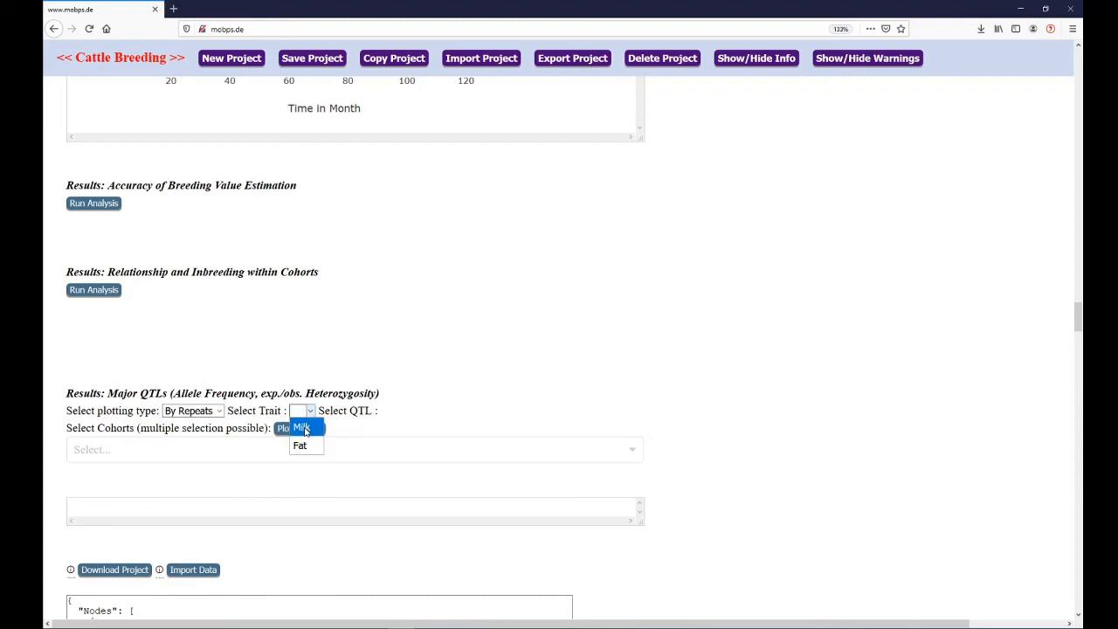
left_click(303, 428)
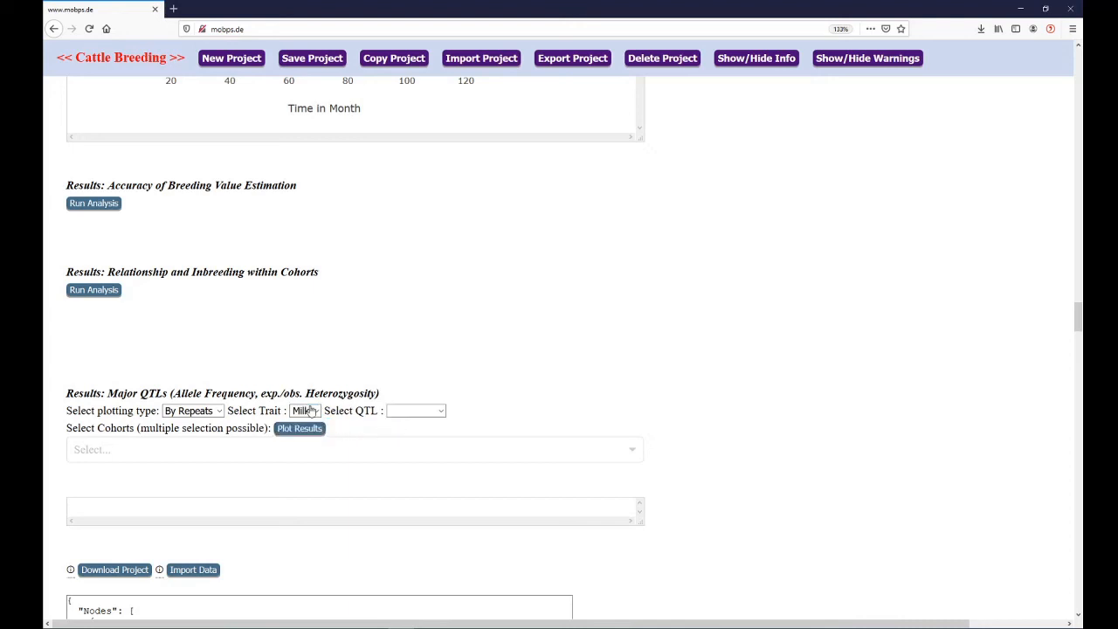
left_click(402, 412)
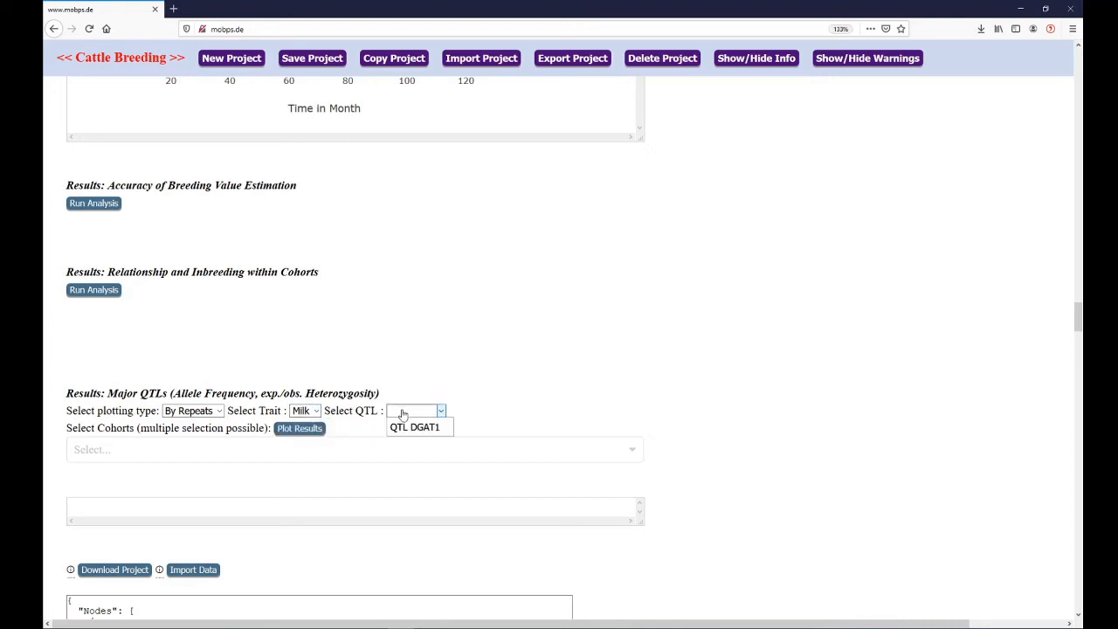
left_click(417, 427)
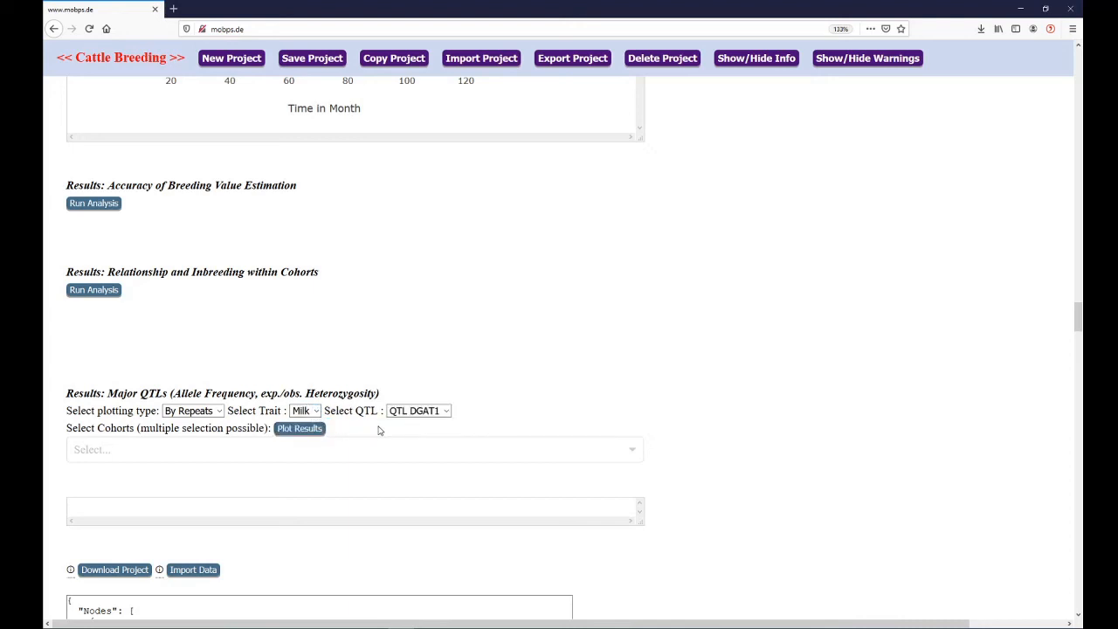
Select the offspringCows cohort for the Major QTLs analysis and plot its results
left_click(267, 448)
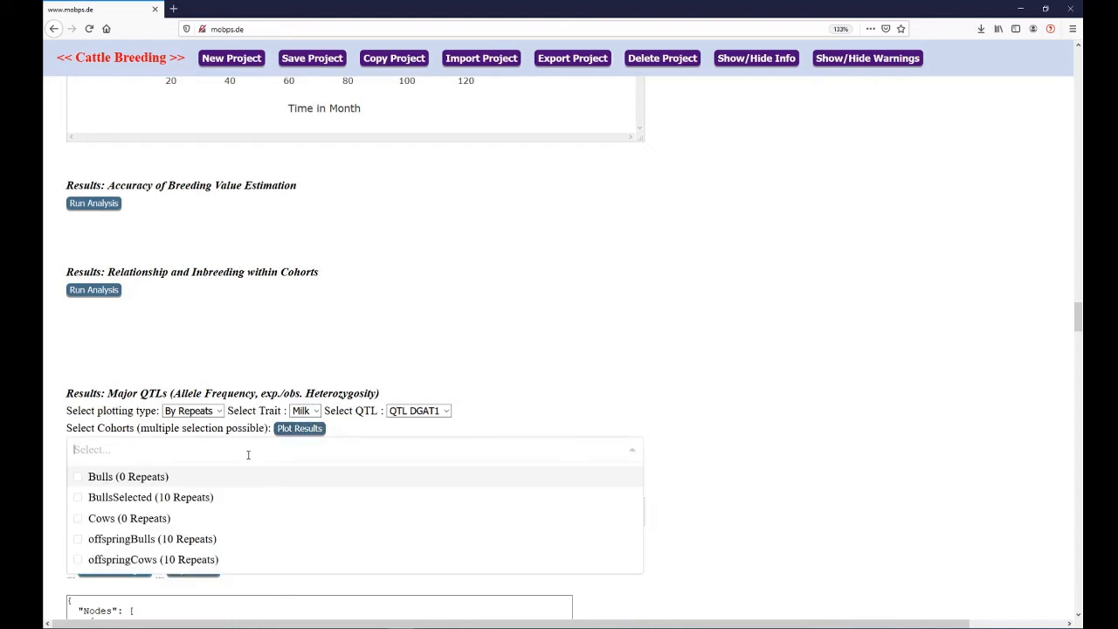
left_click(189, 562)
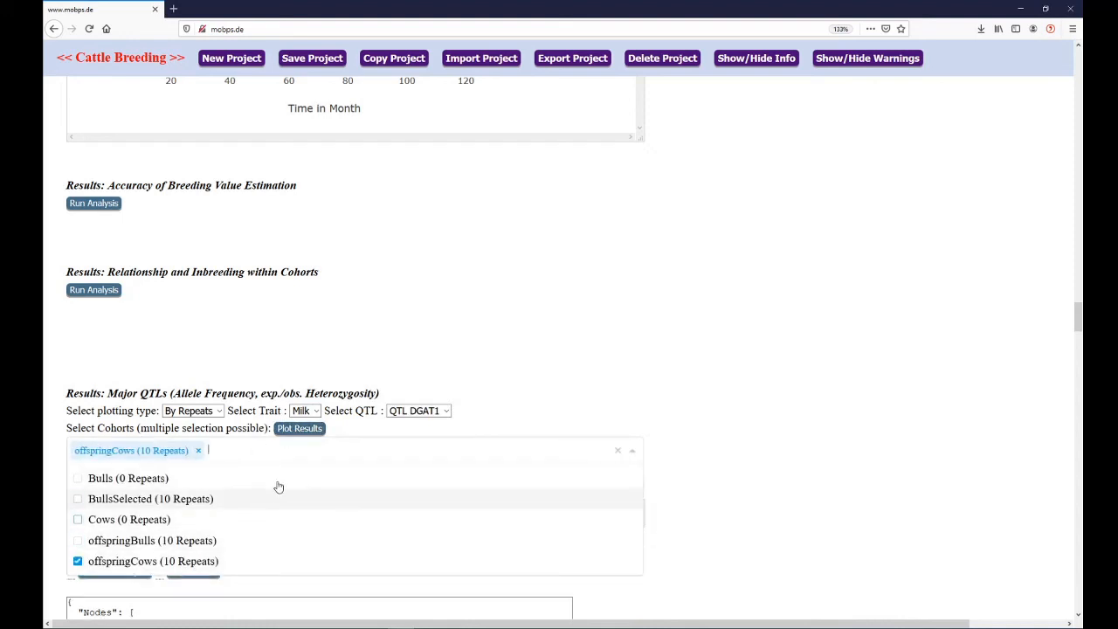
left_click(303, 434)
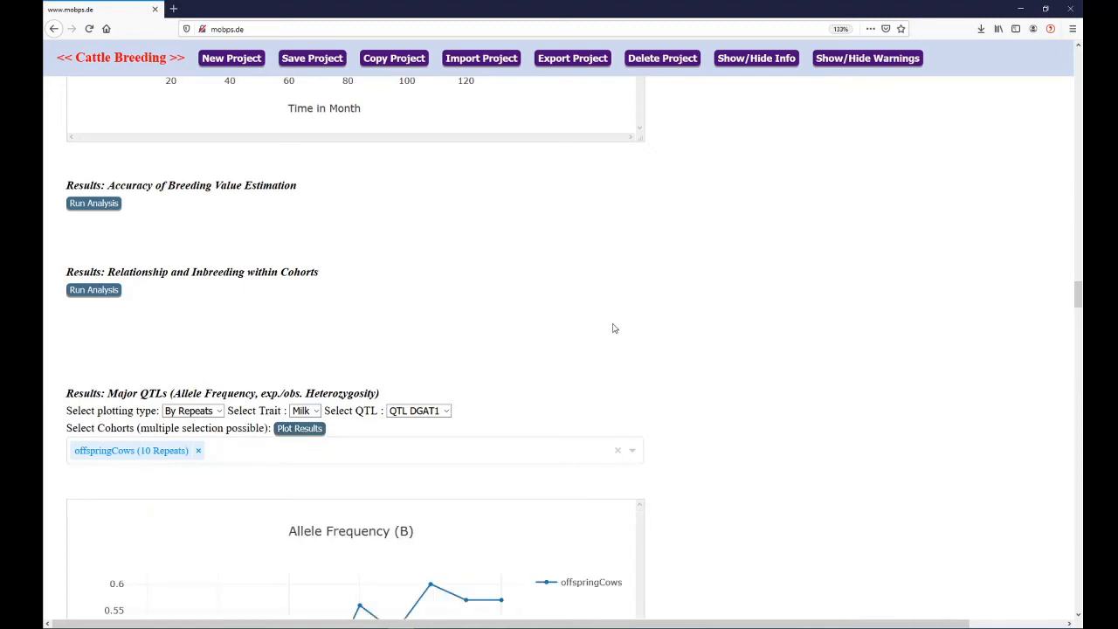
Examine the Allele Frequency (B), Observed Heterozygosity and Expected Heterozygosity charts of offspringCows, and return to the project's general information
scroll(738, 327, "down", 1)
scroll(738, 327, "down", 1)
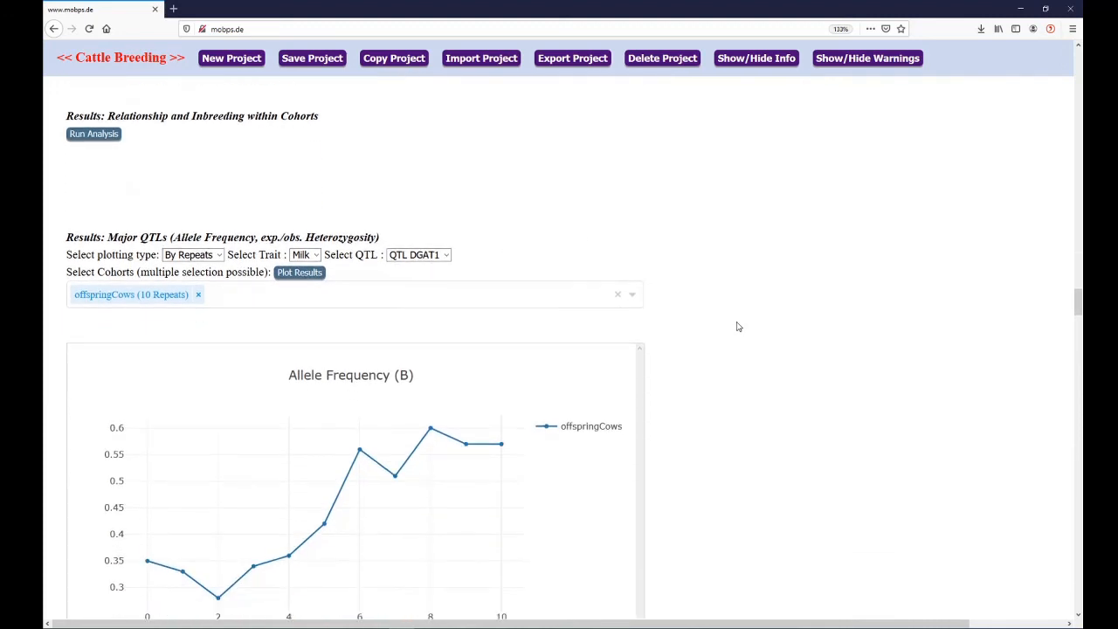
scroll(738, 327, "down", 1)
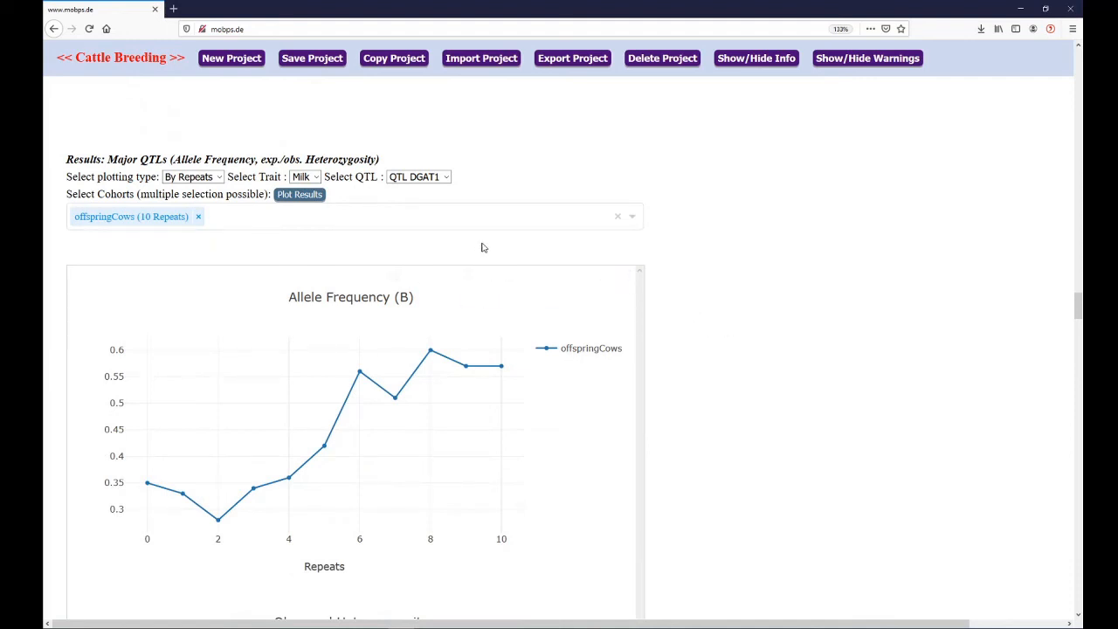
scroll(729, 323, "down", 2)
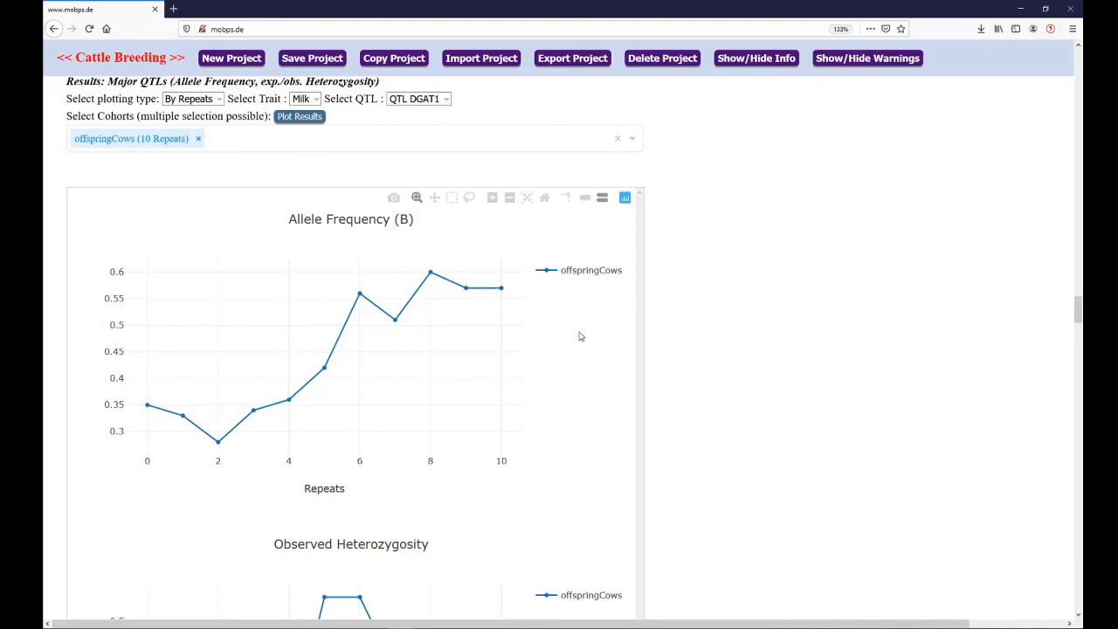
scroll(734, 344, "down", 2)
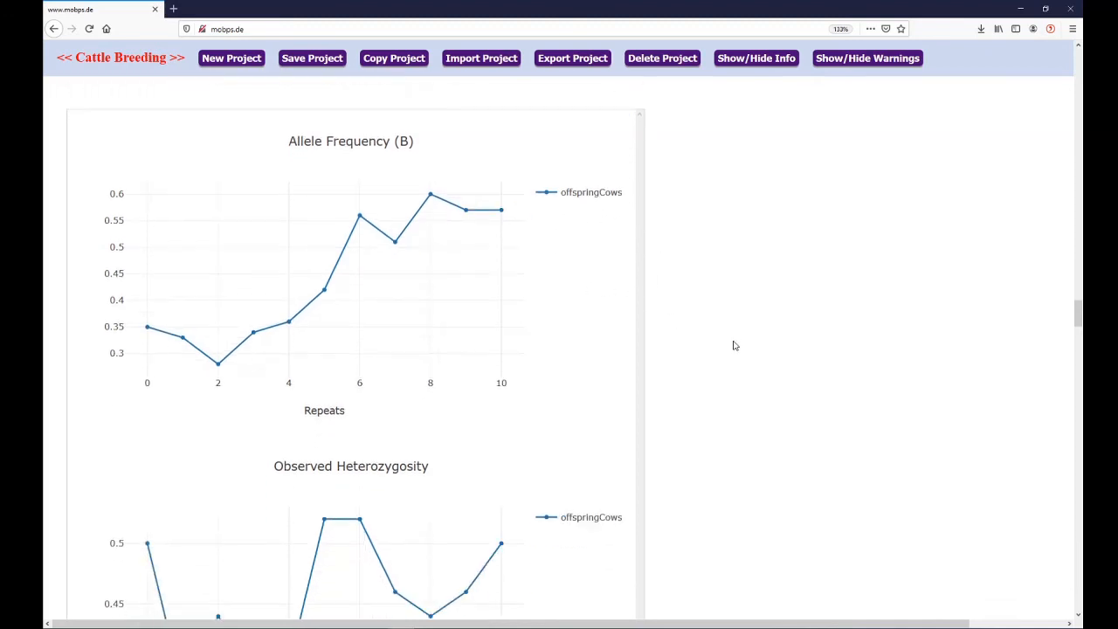
scroll(733, 345, "down", 3)
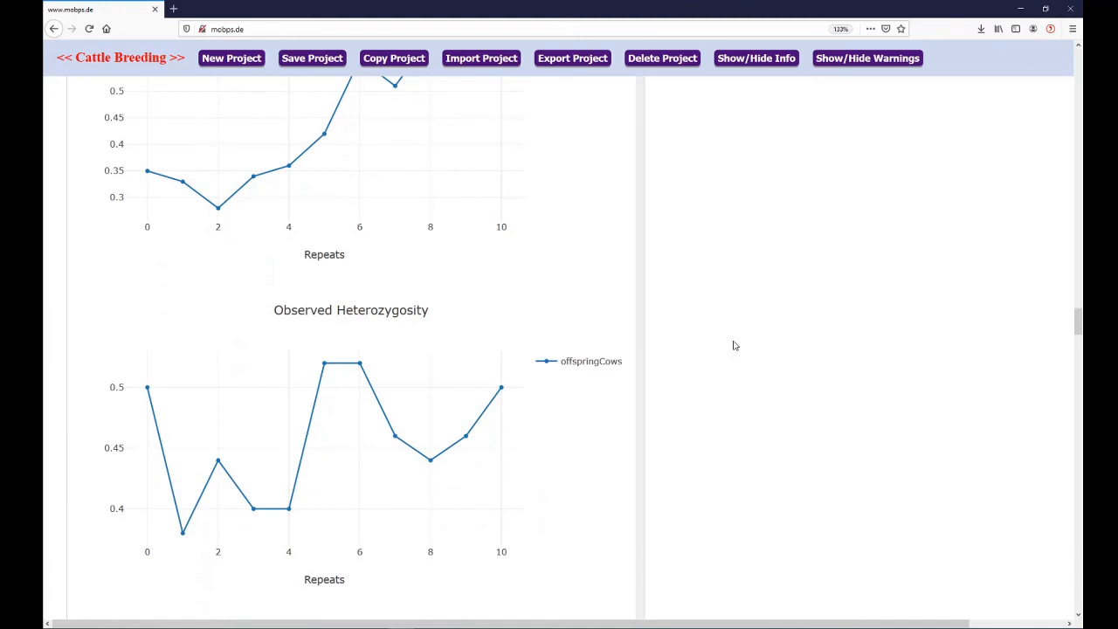
scroll(734, 346, "down", 4)
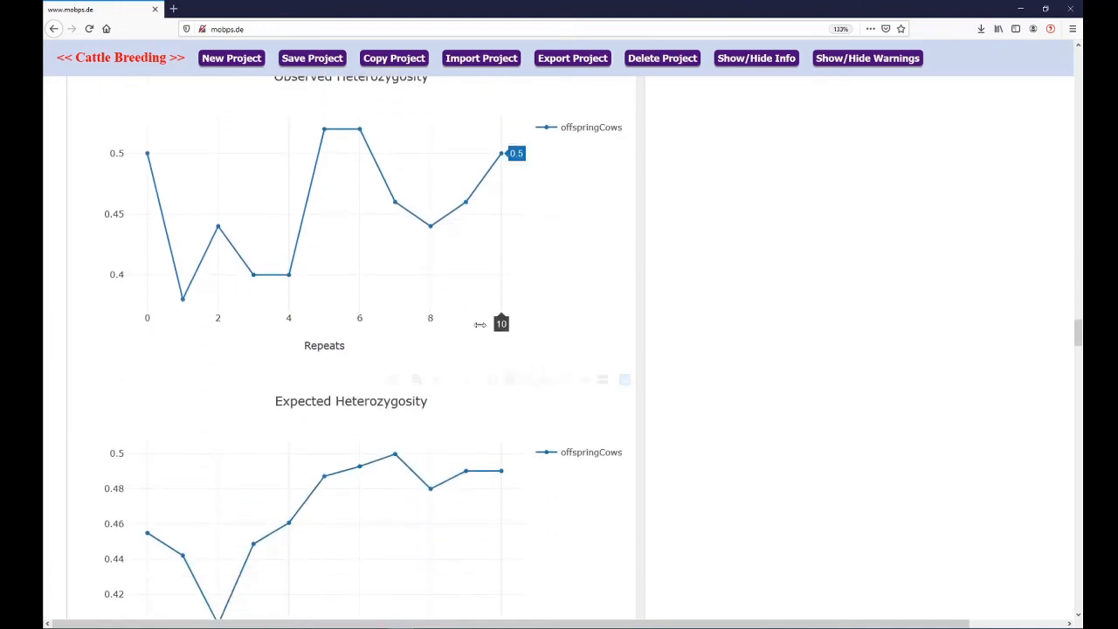
scroll(762, 325, "up", 4)
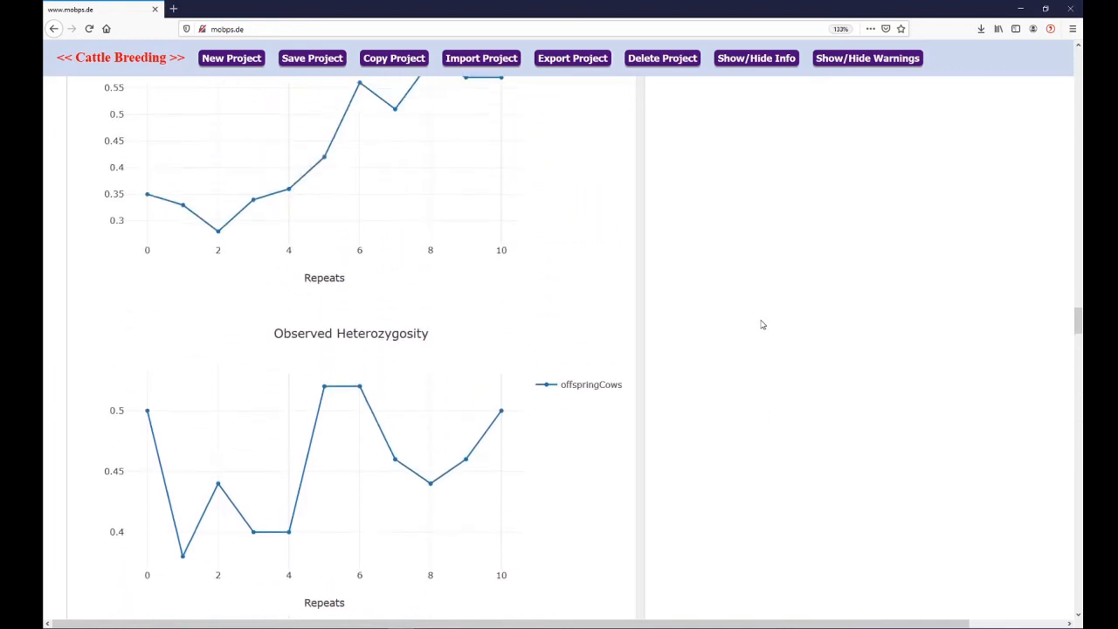
scroll(761, 325, "up", 2)
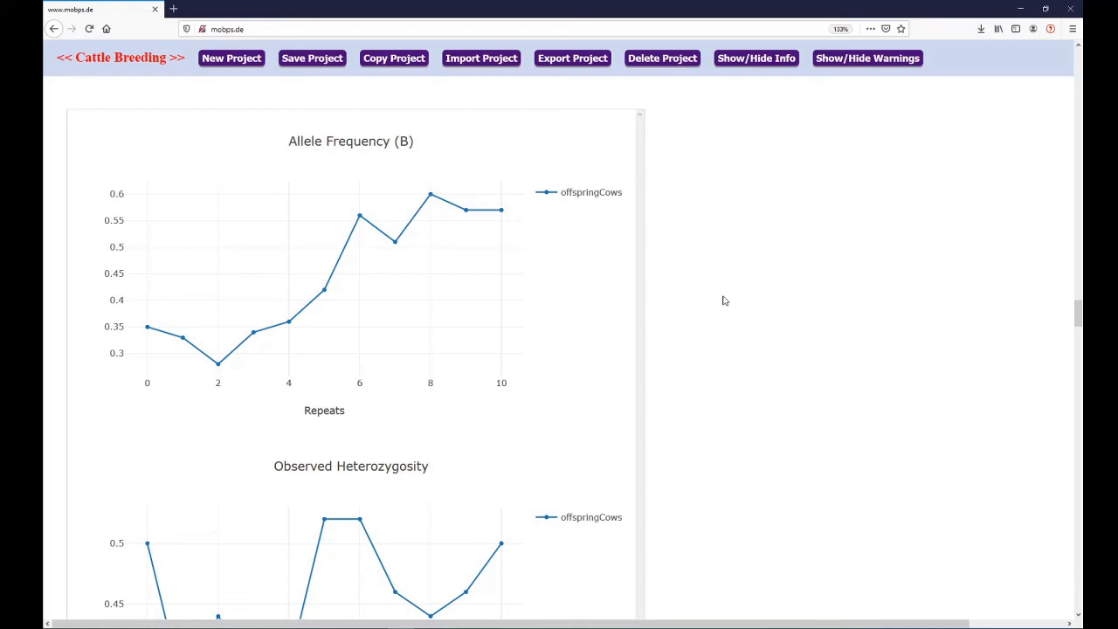
scroll(723, 301, "down", 6)
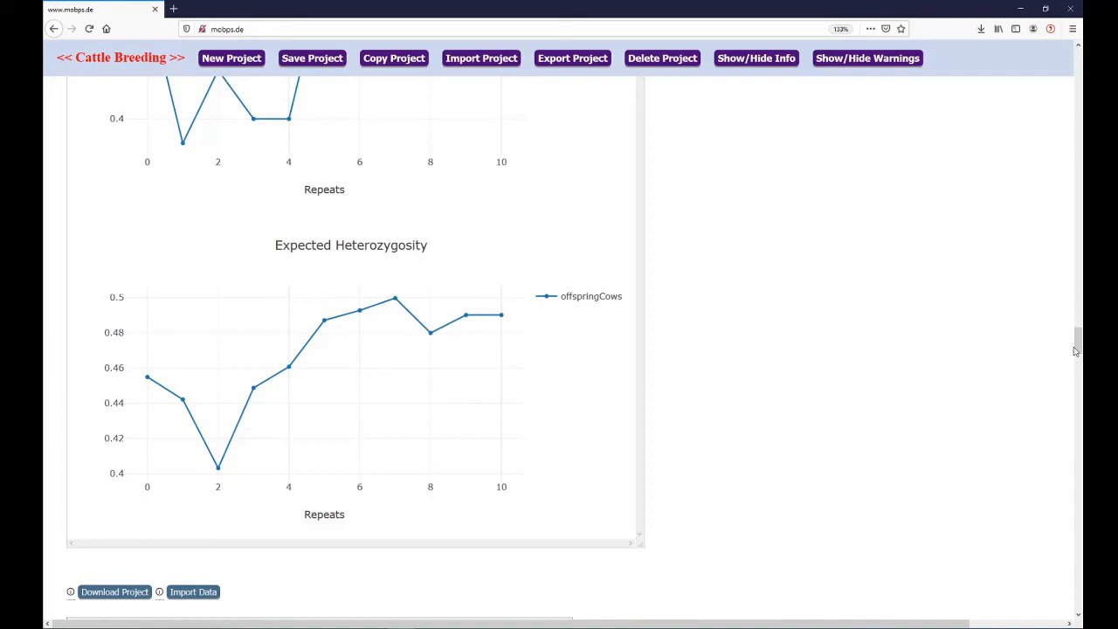
left_click_drag(1077, 349, 1078, 61)
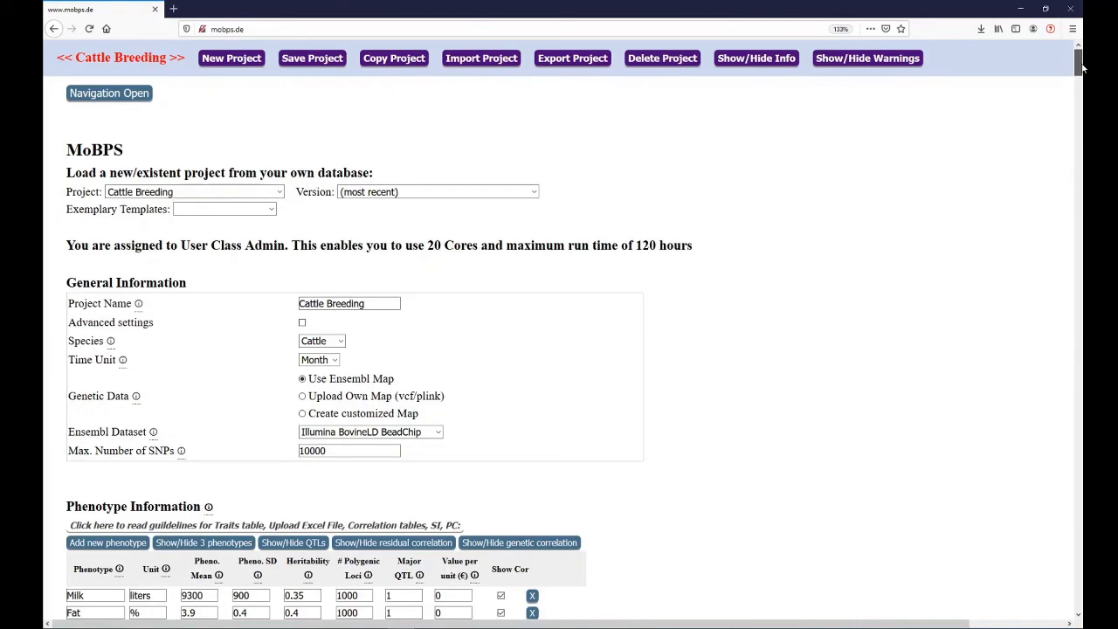